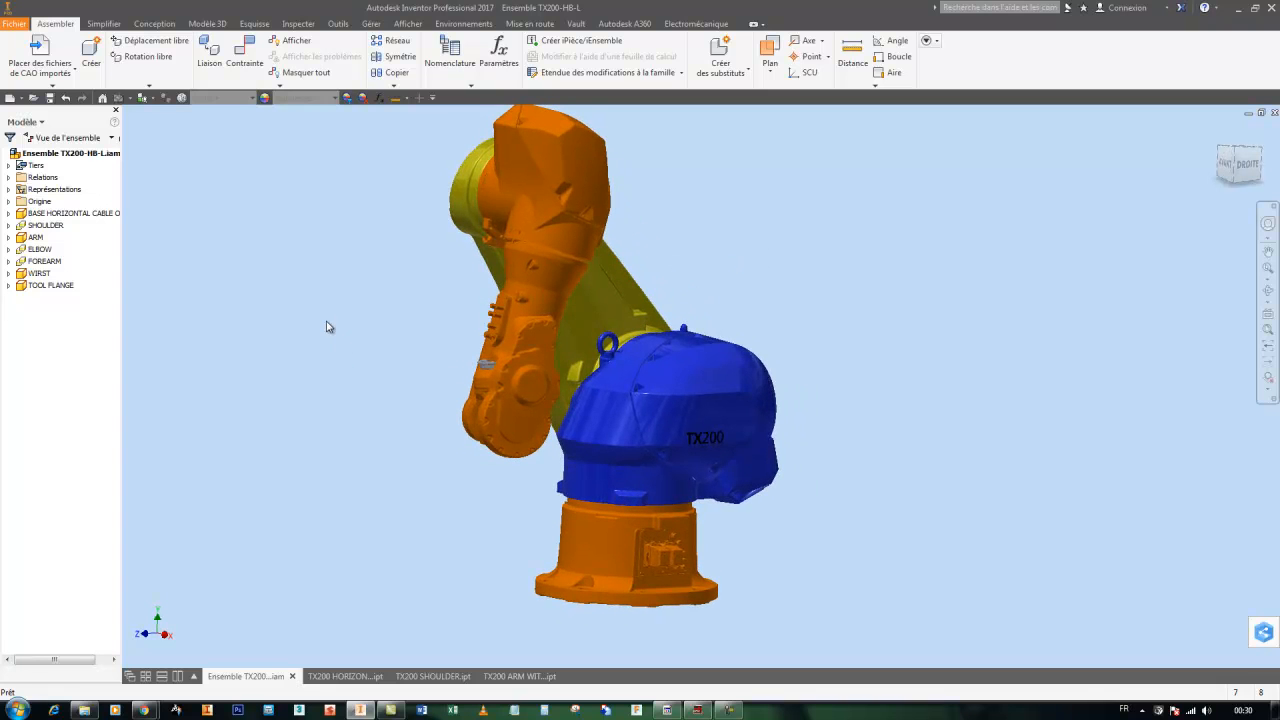
Step: Check the project folder and robot-tx200 for placeable files under the component and all-files filters, without placing anything
{"action": "left_click", "coordinate": [50, 86]}
{"action": "left_click", "coordinate": [56, 80]}
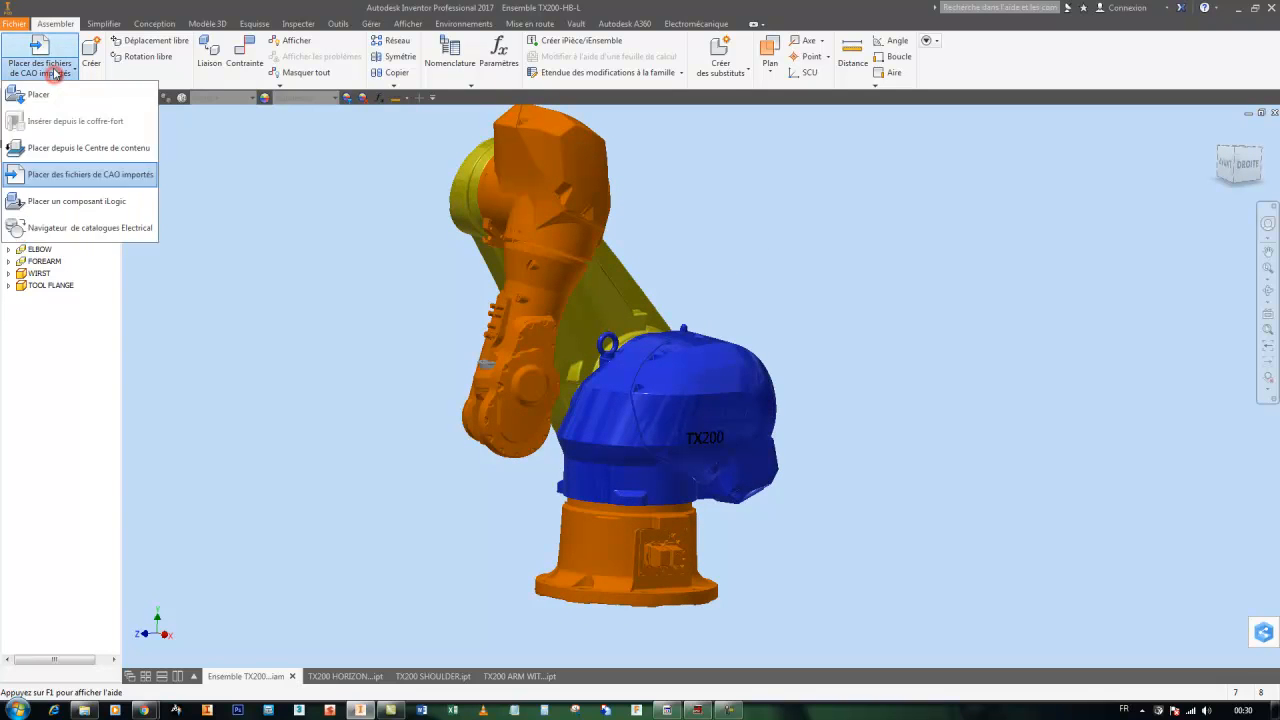
{"action": "left_click", "coordinate": [40, 89]}
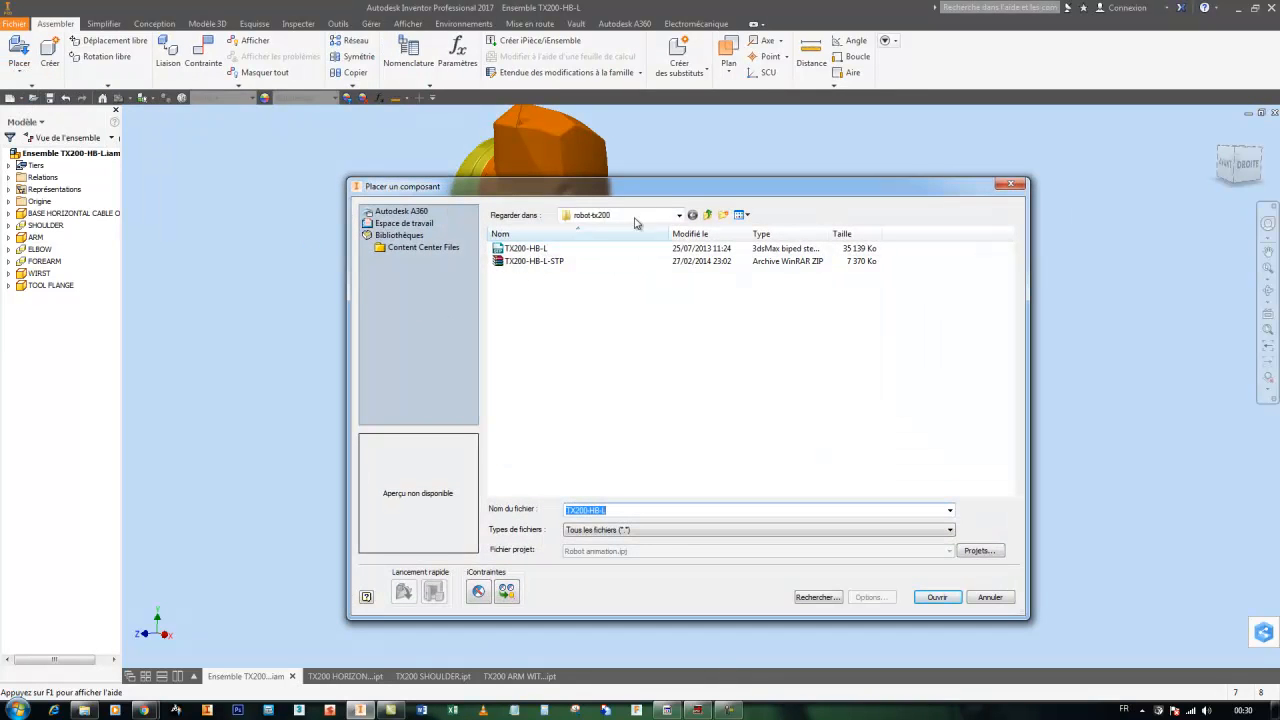
{"action": "left_click", "coordinate": [708, 216]}
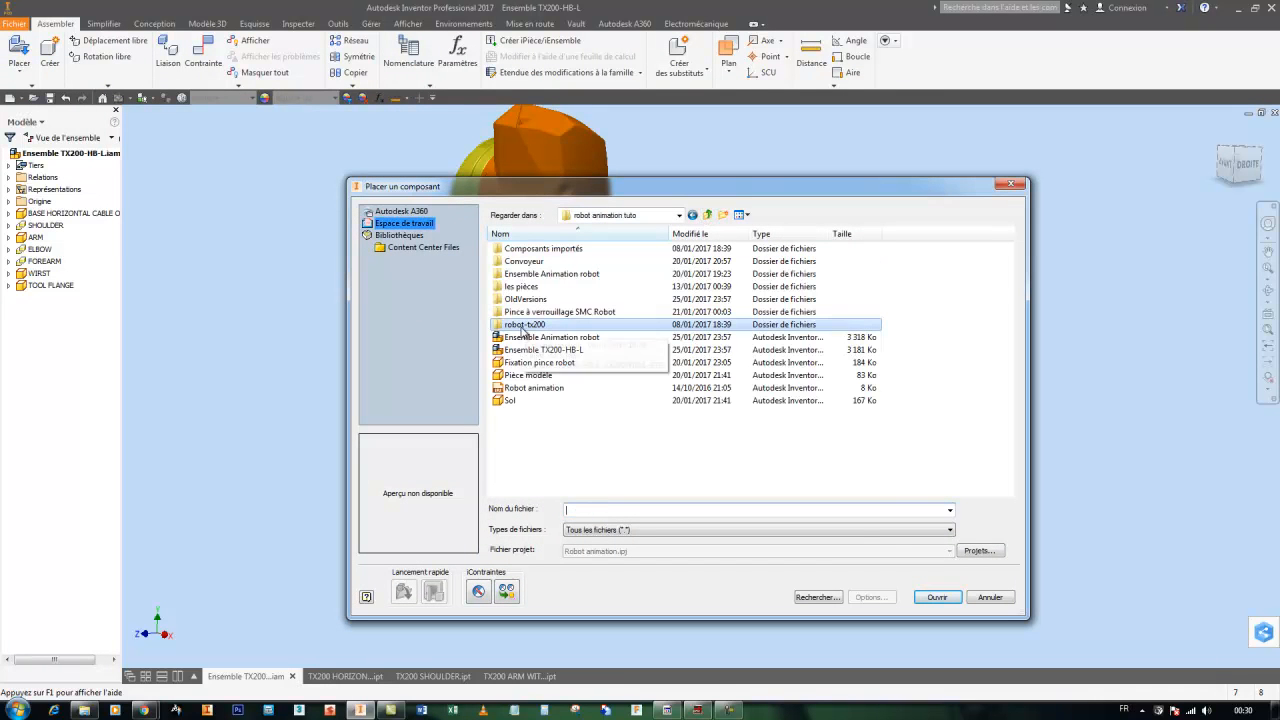
{"action": "left_click", "coordinate": [950, 532]}
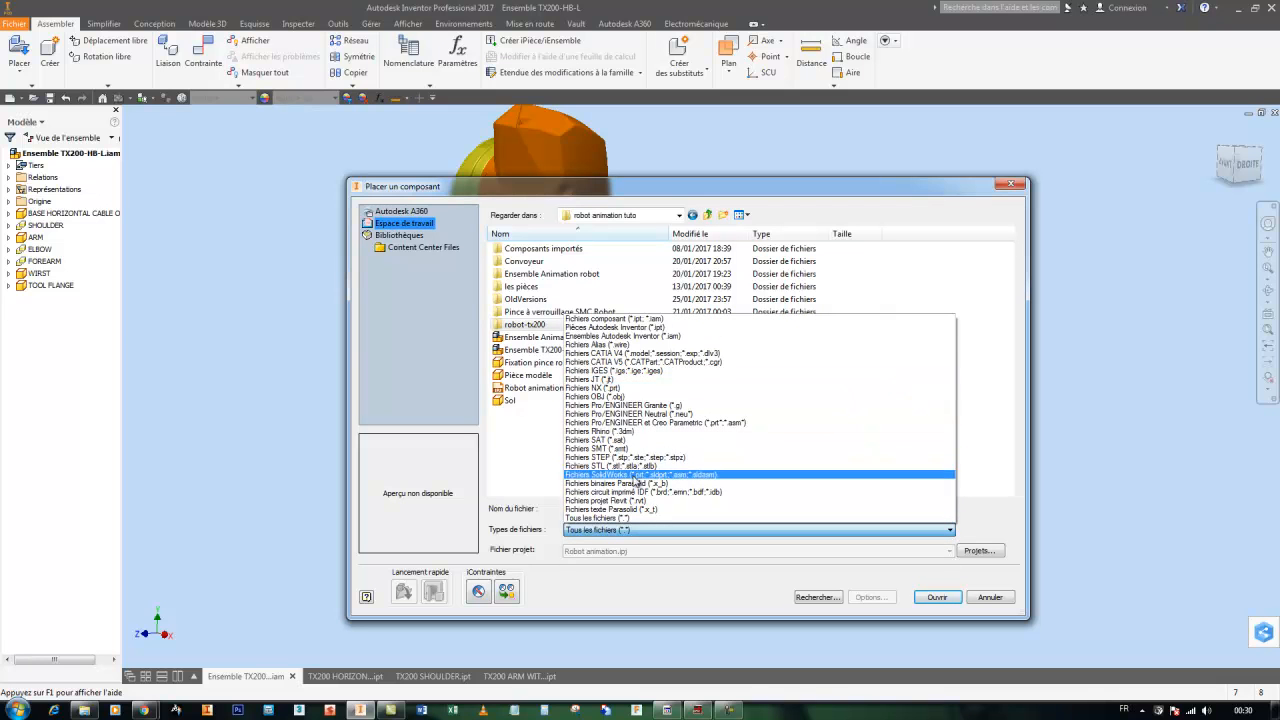
{"action": "left_click", "coordinate": [636, 320]}
{"action": "left_click", "coordinate": [637, 438]}
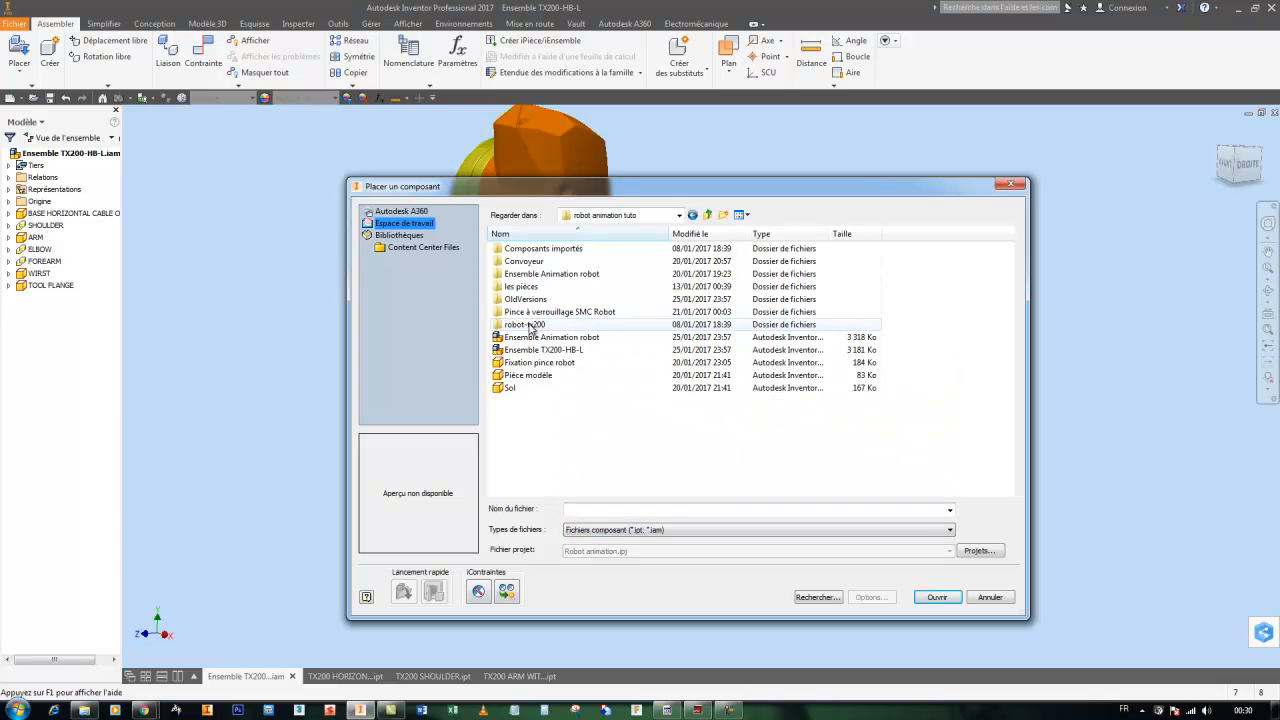
{"action": "double_click", "coordinate": [506, 327]}
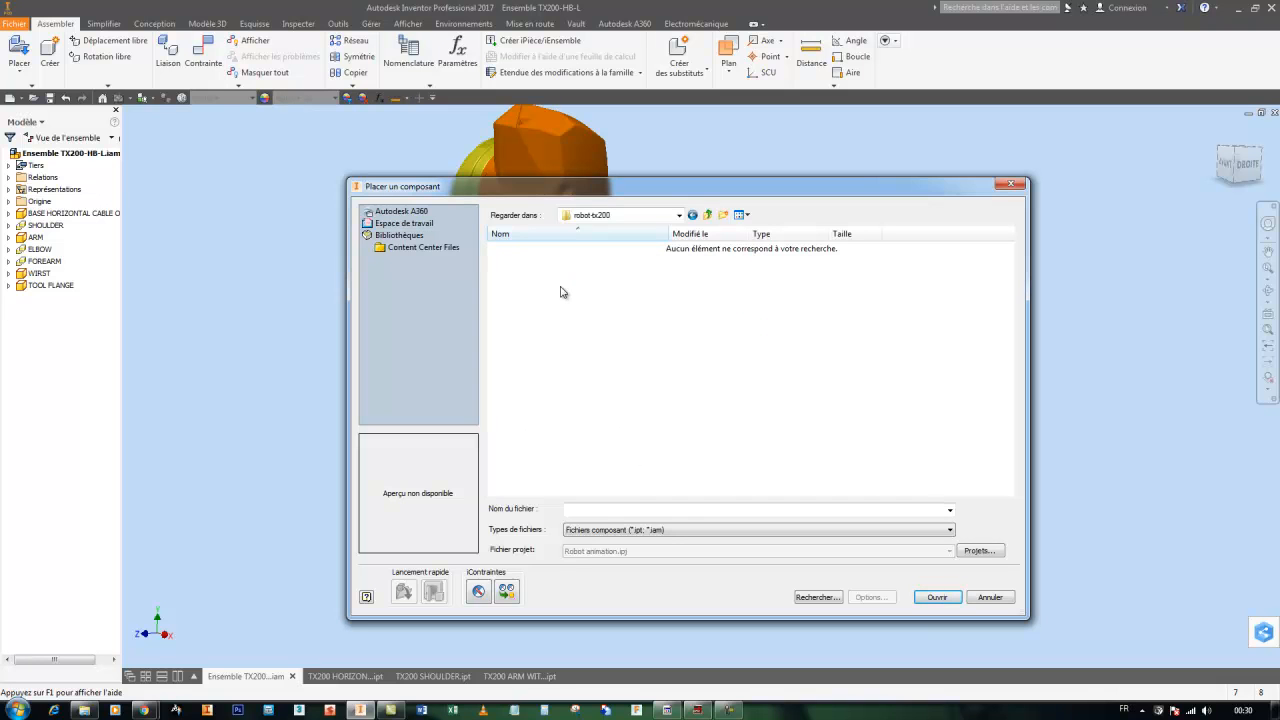
{"action": "left_click", "coordinate": [708, 216]}
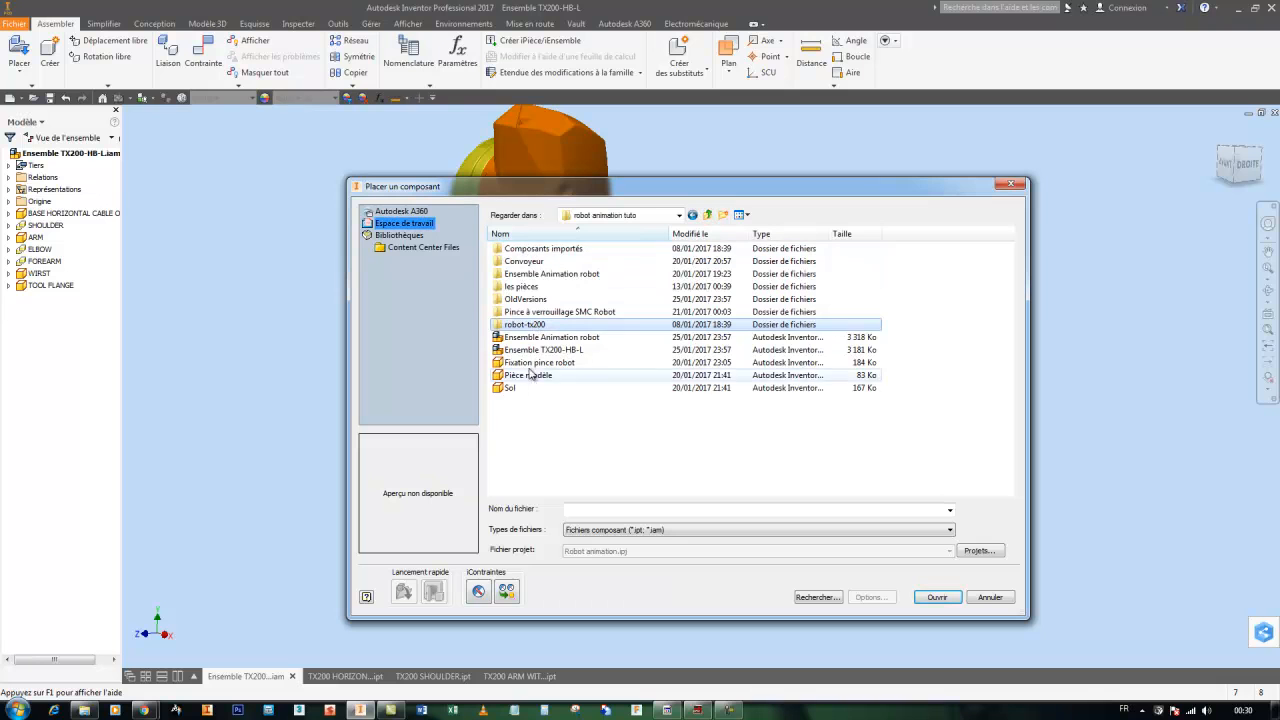
{"action": "double_click", "coordinate": [533, 327]}
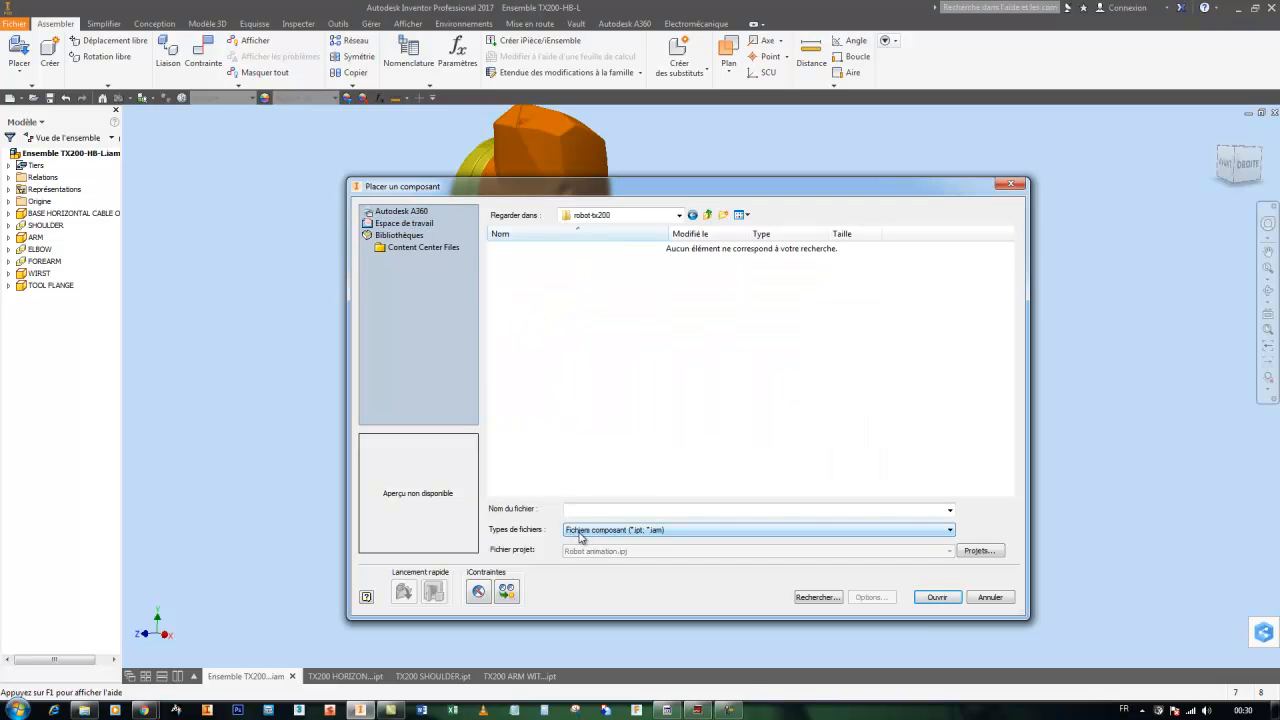
{"action": "left_click", "coordinate": [951, 531]}
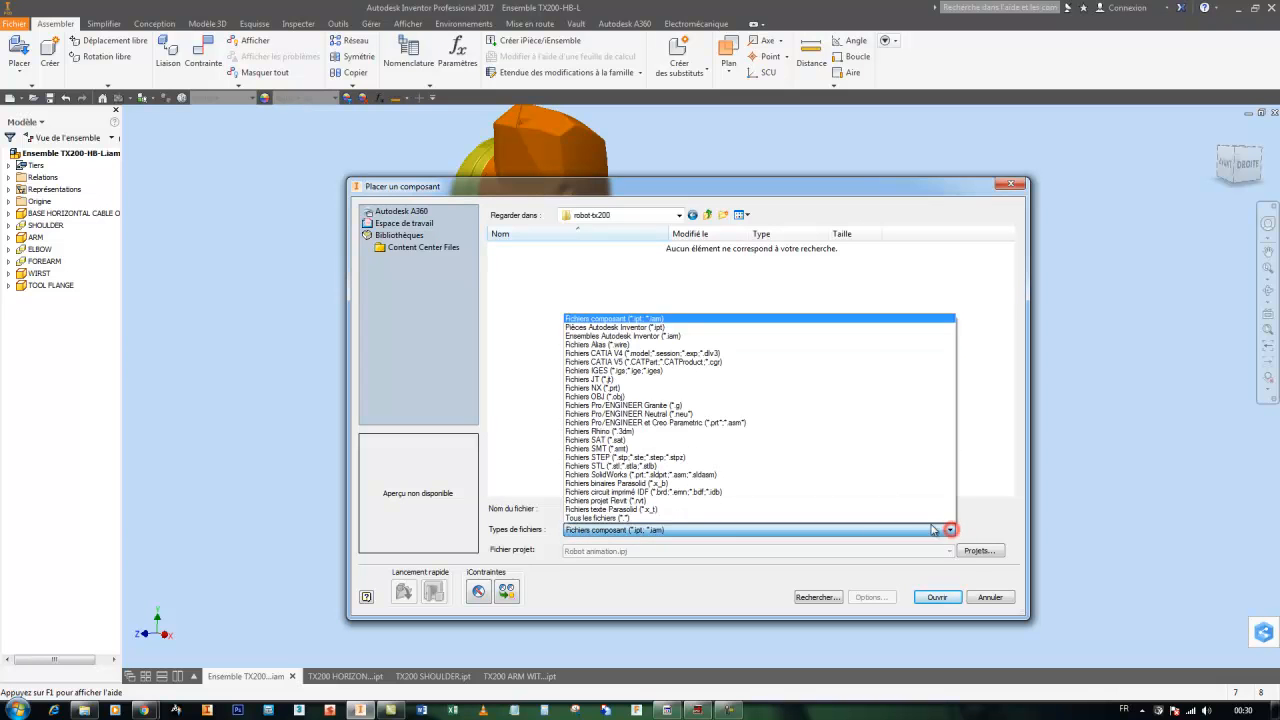
{"action": "left_click", "coordinate": [630, 518]}
{"action": "left_click", "coordinate": [572, 318]}
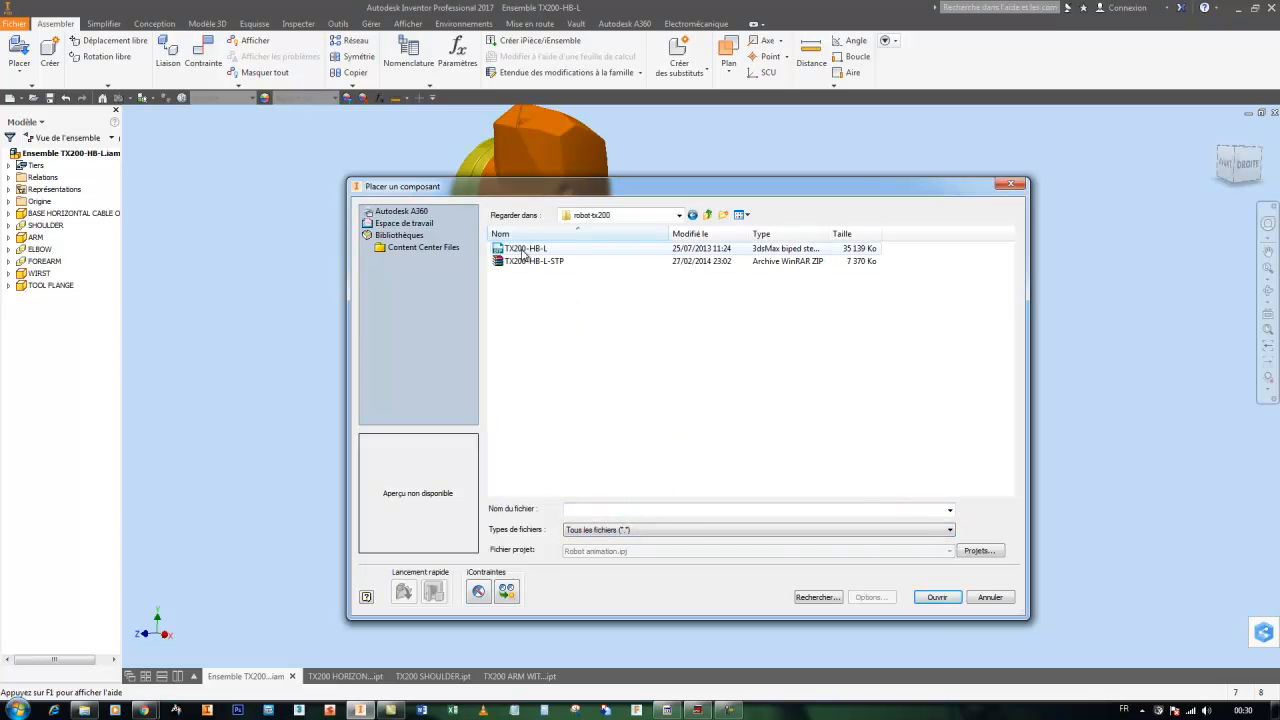
{"action": "left_click", "coordinate": [972, 597]}
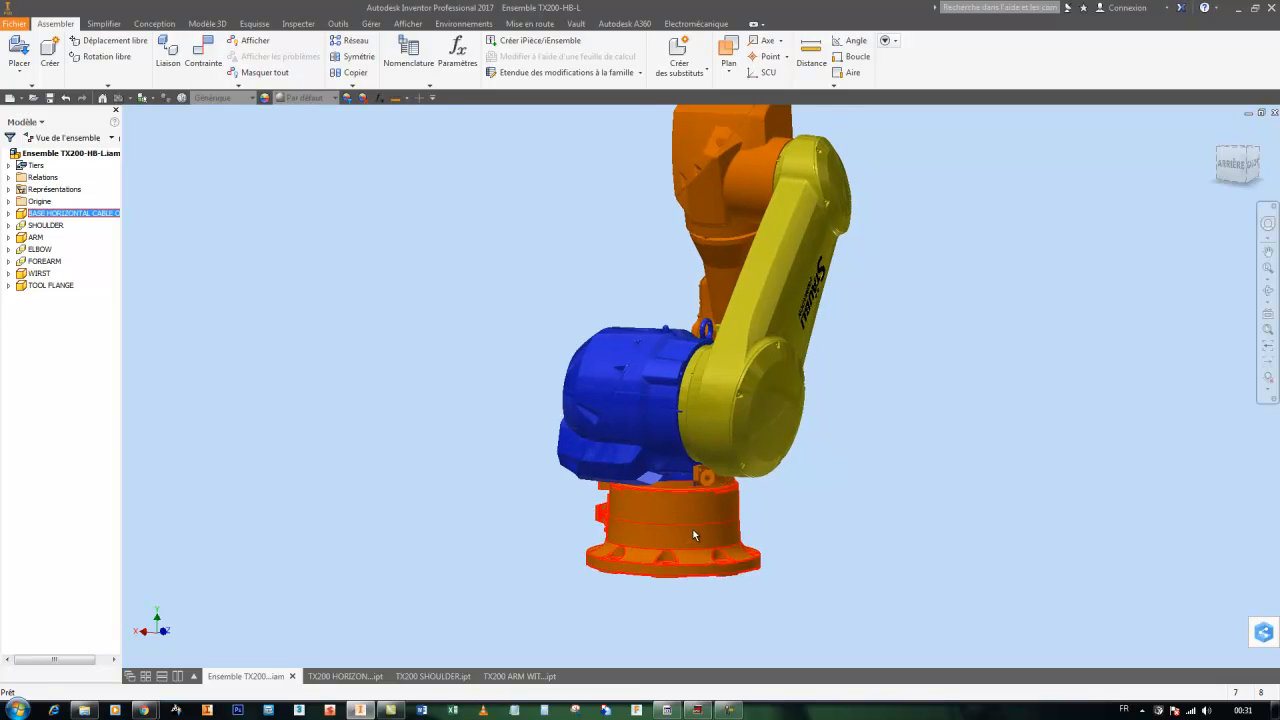
Step: Examine the assembly's origin planes and the existing relations that position the robot's base
{"action": "right_click", "coordinate": [673, 532]}
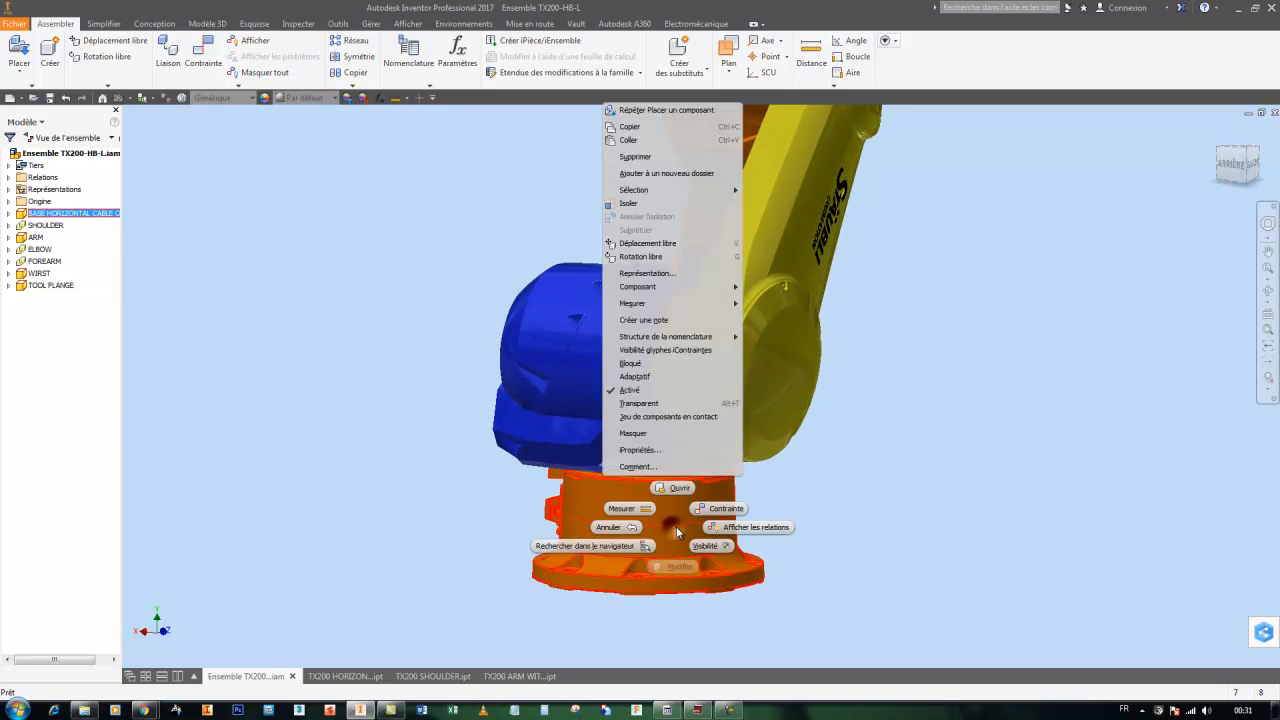
{"action": "left_click", "coordinate": [391, 322]}
{"action": "left_click", "coordinate": [1241, 149]}
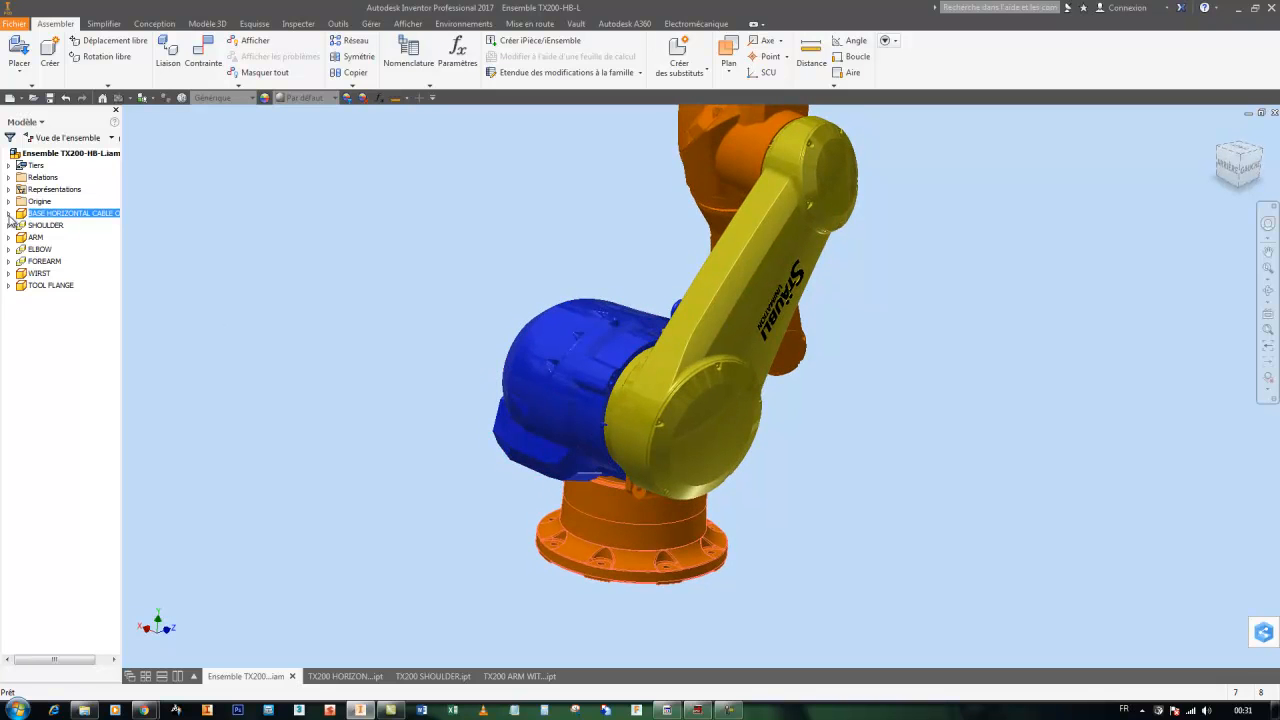
{"action": "left_click", "coordinate": [8, 214]}
{"action": "left_click", "coordinate": [9, 214]}
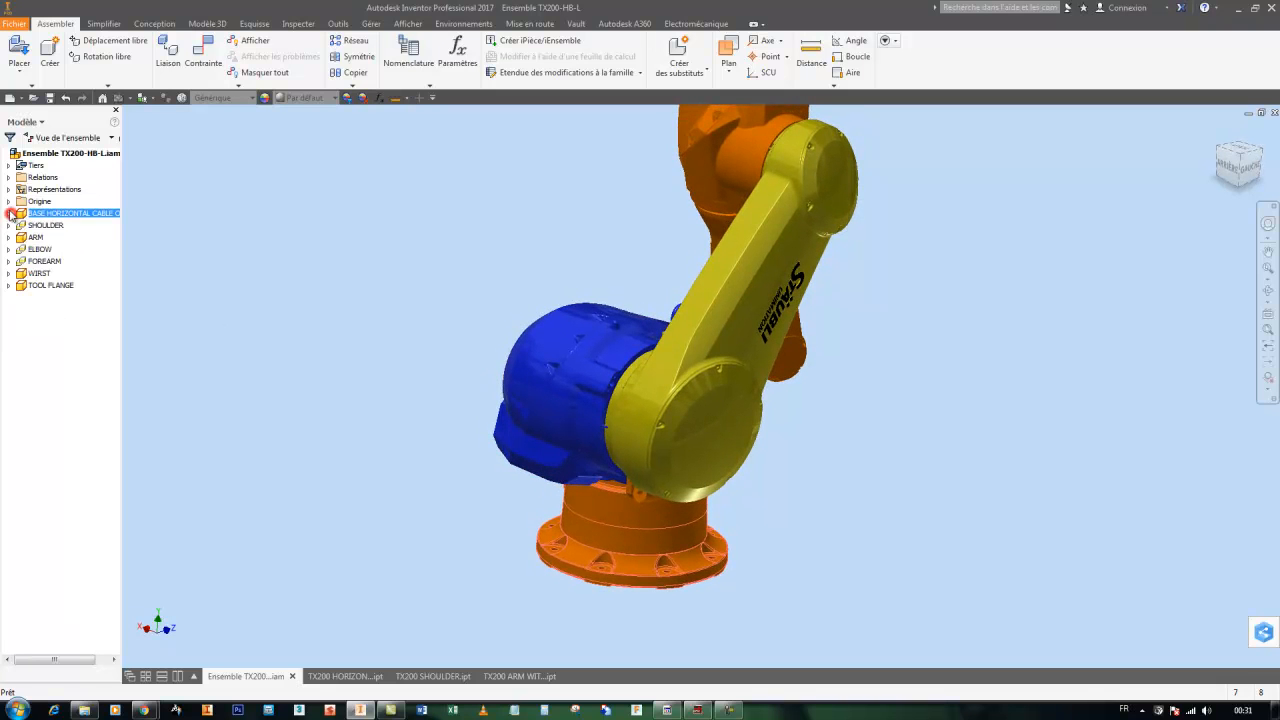
{"action": "left_click", "coordinate": [9, 202]}
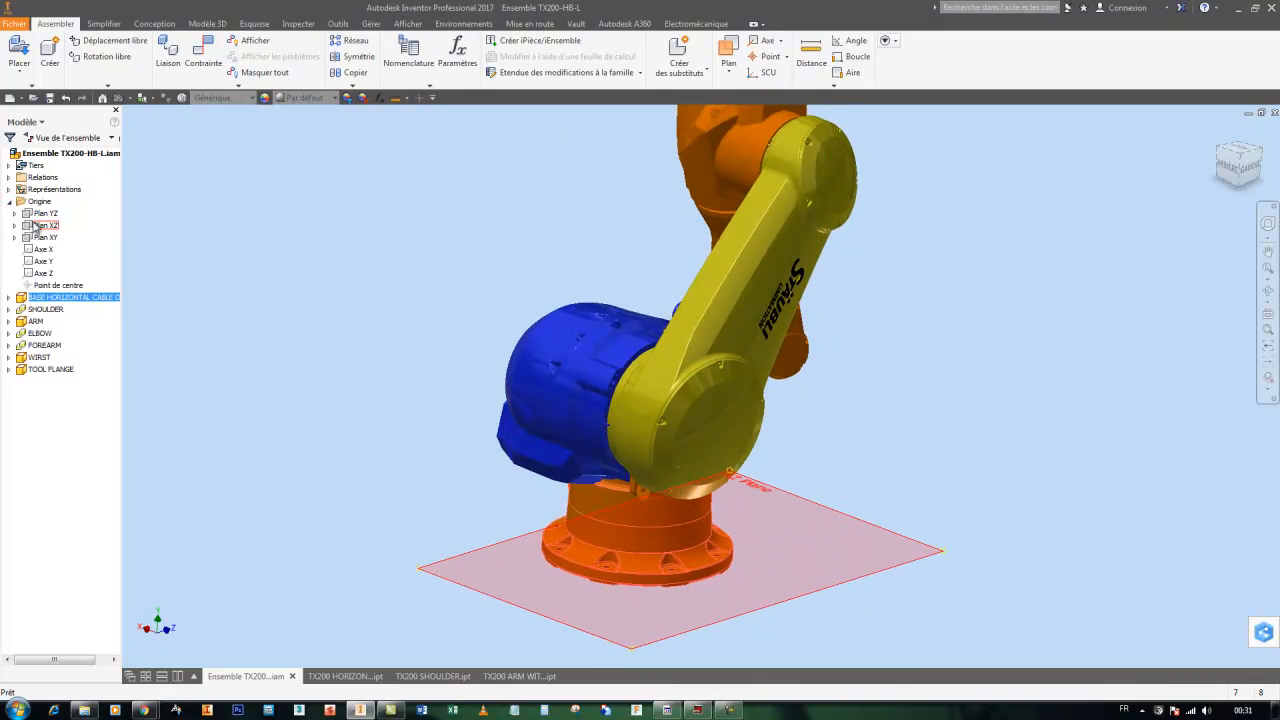
{"action": "left_click", "coordinate": [20, 298]}
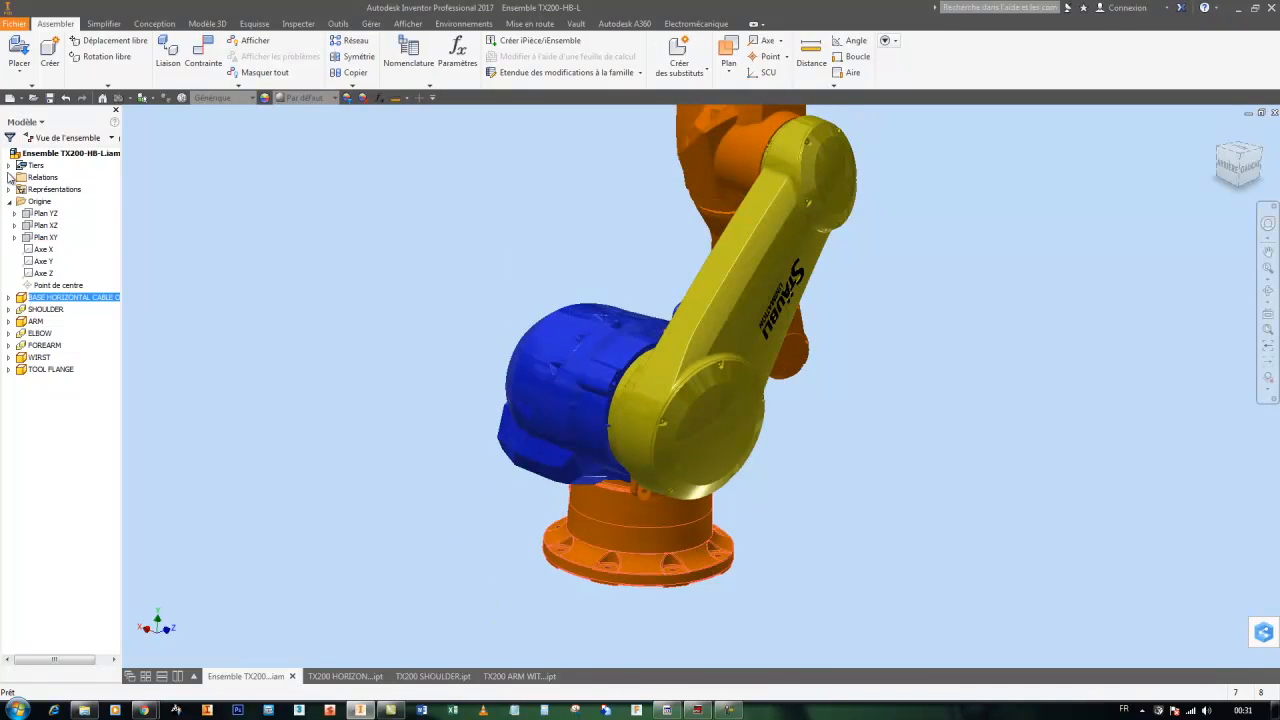
{"action": "left_click", "coordinate": [9, 177]}
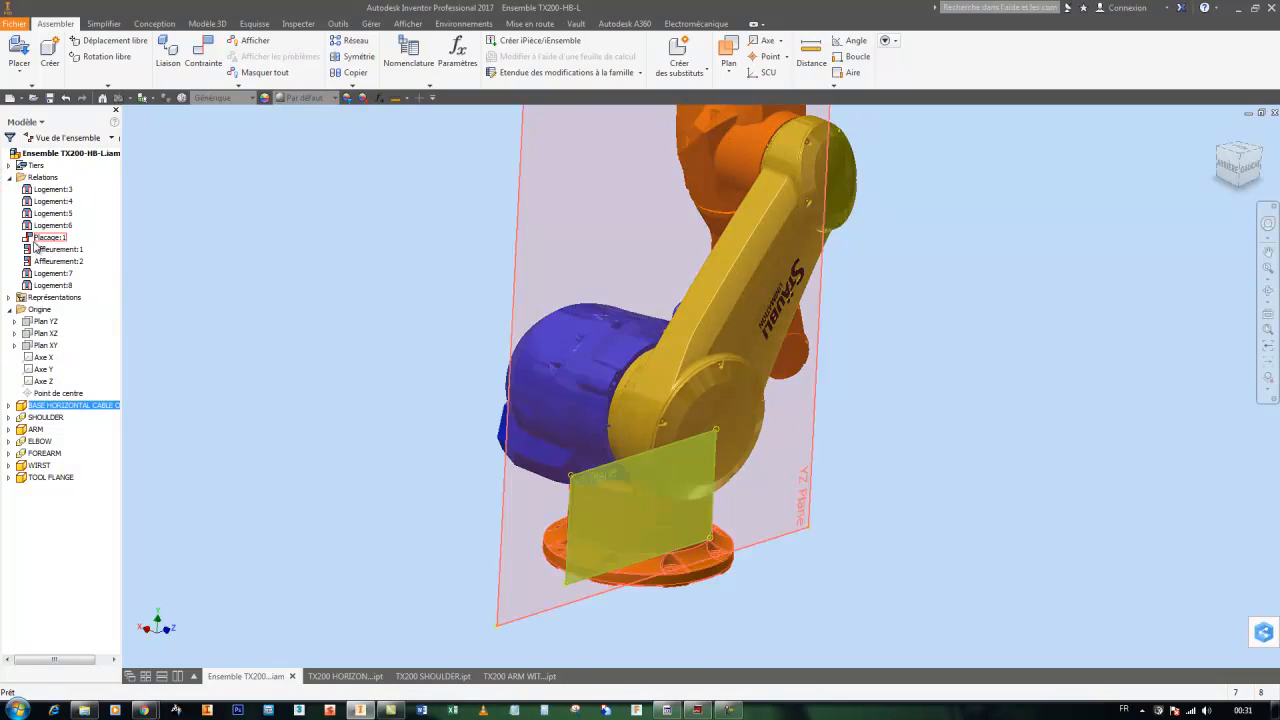
{"action": "mouse_move", "coordinate": [45, 243]}
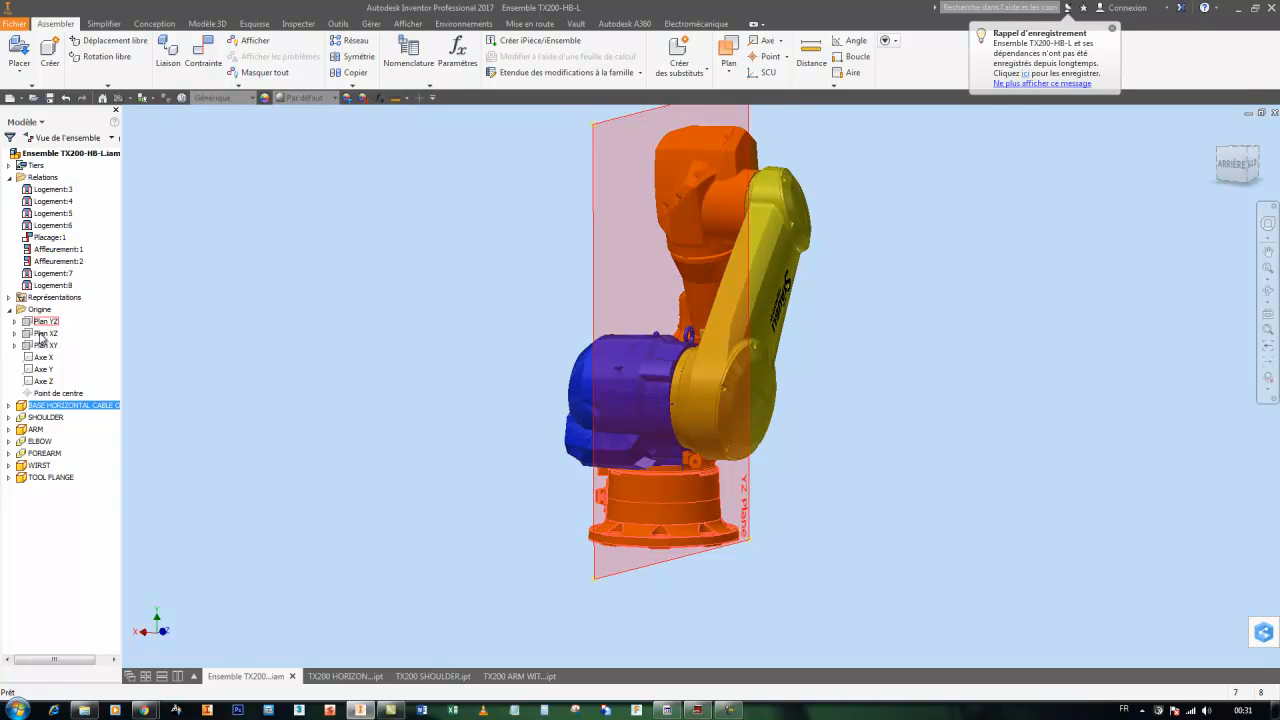
Step: Compare the base component's own origin planes and relations with the Placage:1 relation of the assembly
{"action": "left_click", "coordinate": [12, 410]}
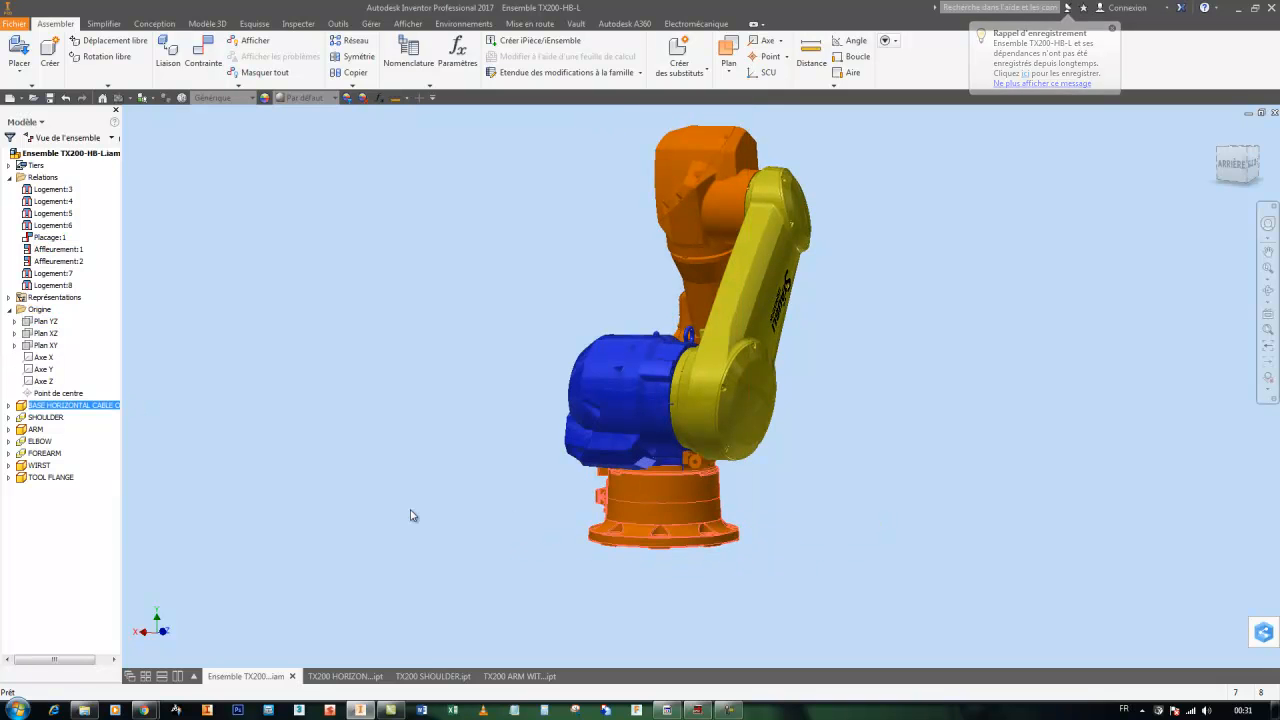
{"action": "left_click", "coordinate": [8, 405]}
{"action": "left_click", "coordinate": [15, 418]}
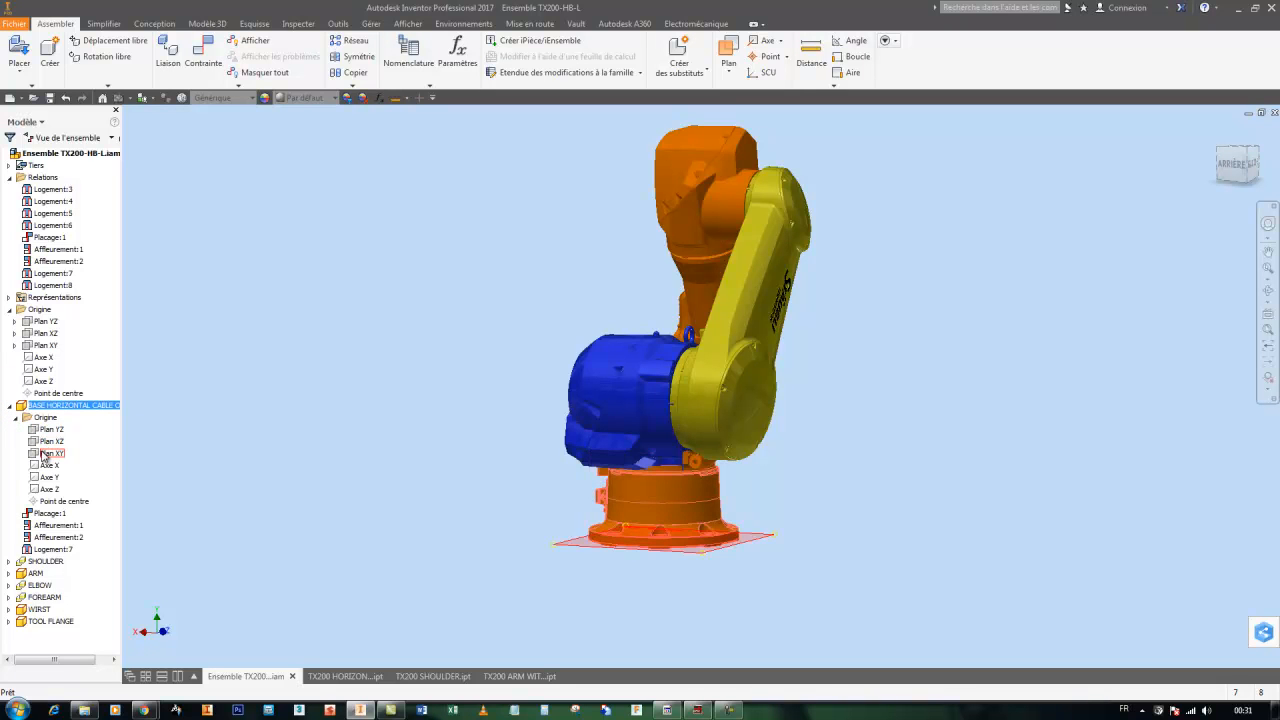
{"action": "left_click", "coordinate": [46, 431]}
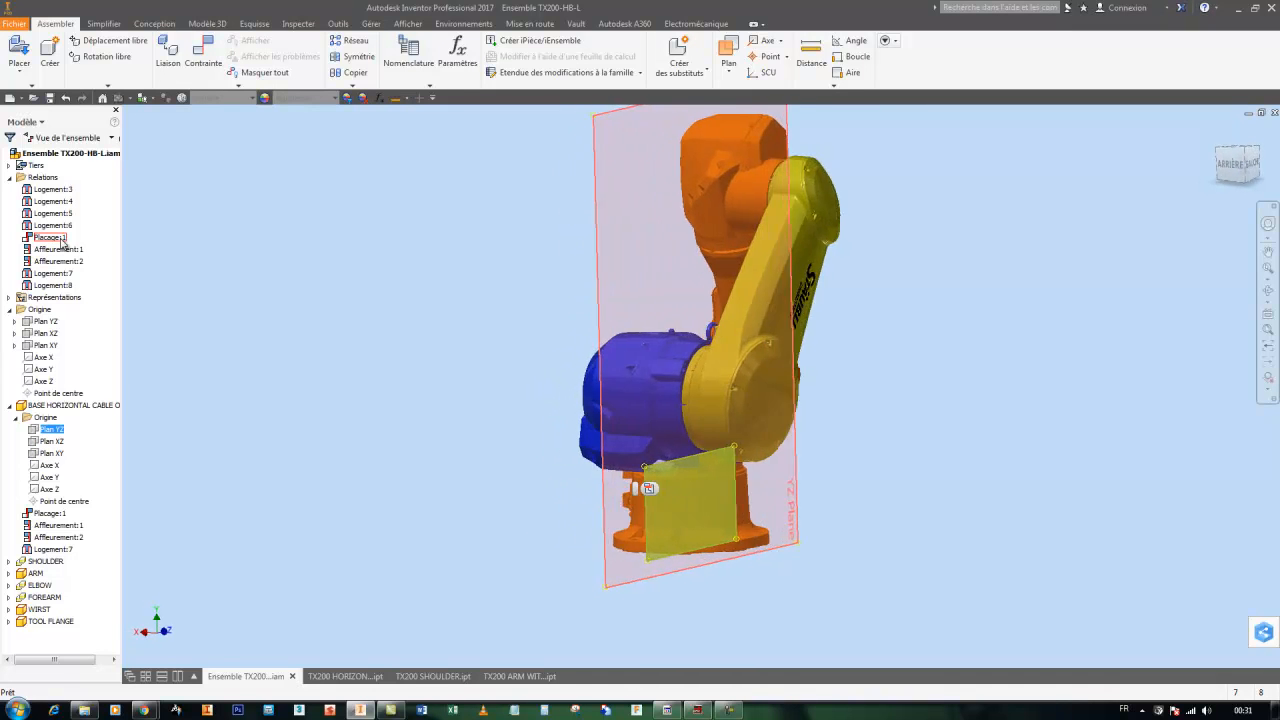
{"action": "left_click", "coordinate": [9, 177]}
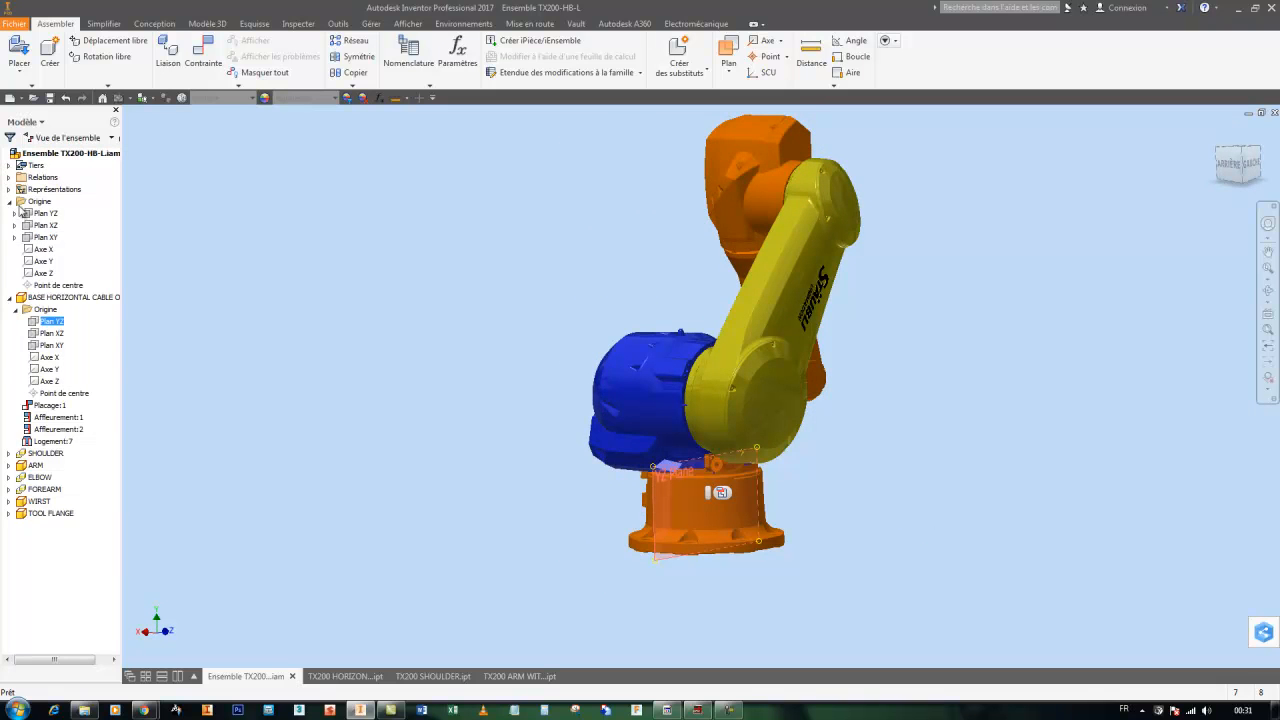
{"action": "left_click", "coordinate": [9, 201]}
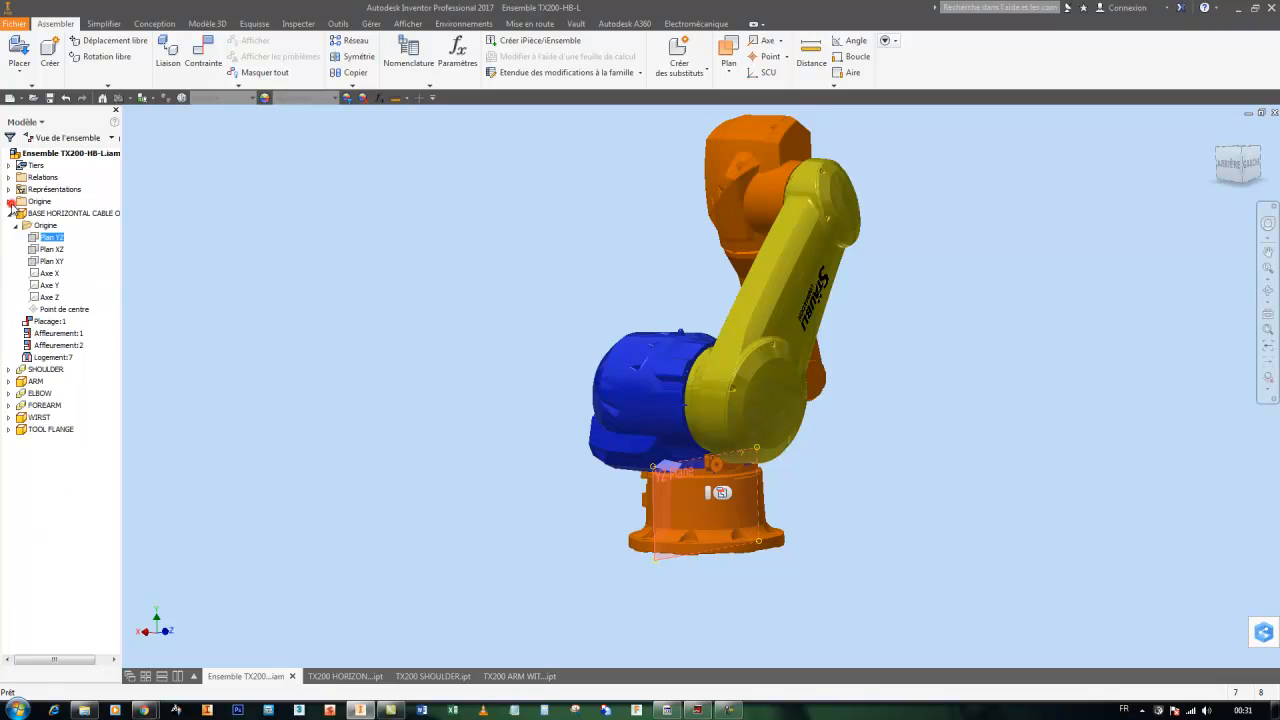
{"action": "left_click", "coordinate": [334, 258]}
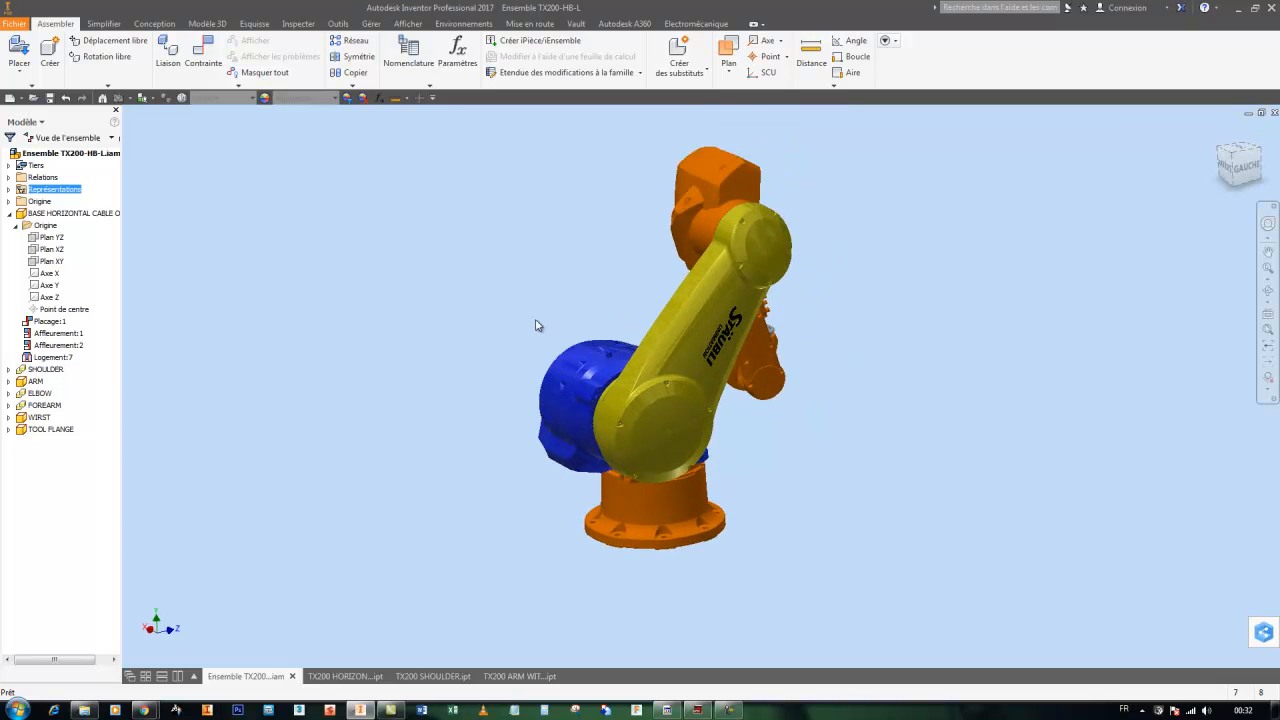
{"action": "left_click", "coordinate": [500, 322]}
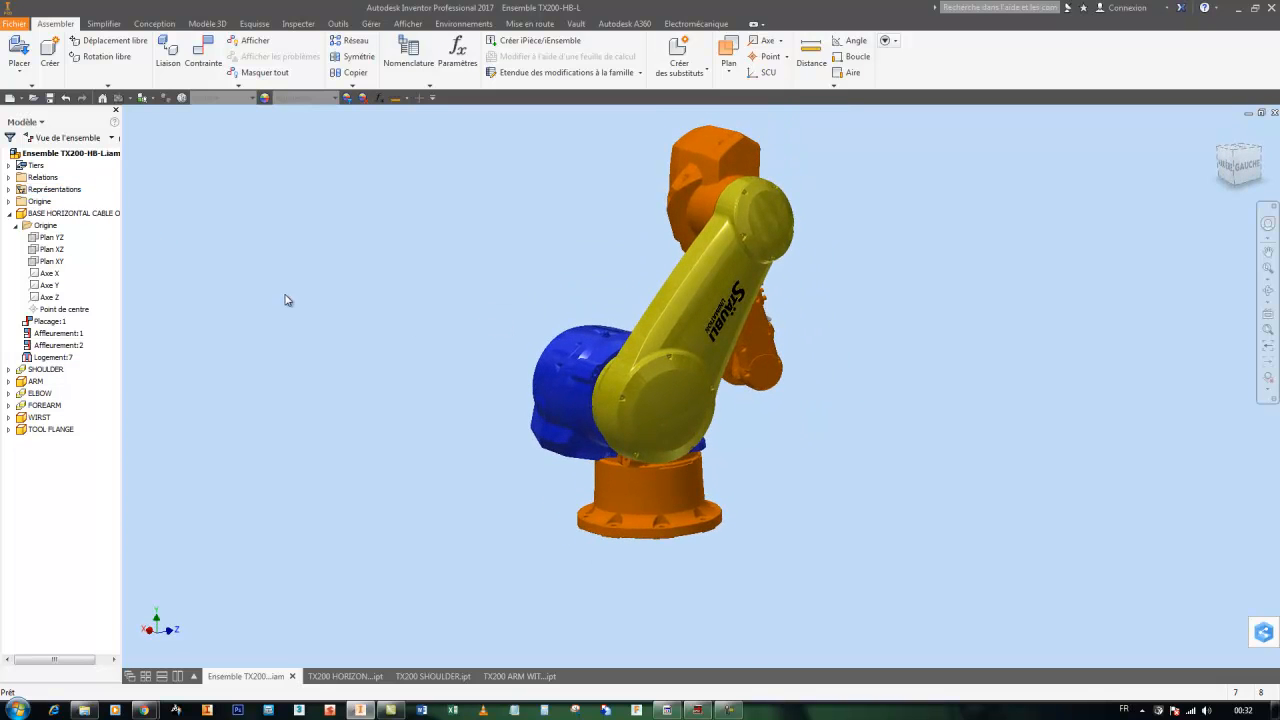
{"action": "left_click", "coordinate": [9, 214]}
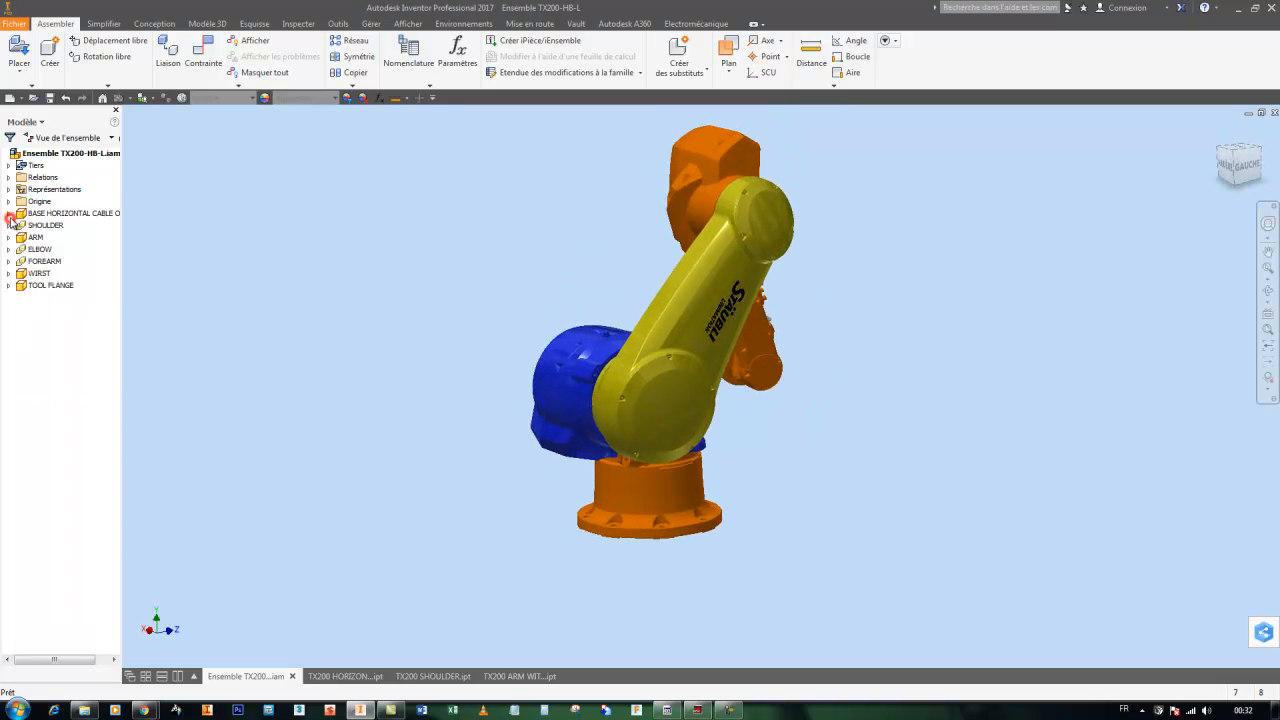
Step: Ground the BASE HORIZONTAL CABLE OULET component so it stays fixed in the assembly
{"action": "left_click", "coordinate": [445, 348]}
{"action": "left_click", "coordinate": [643, 485]}
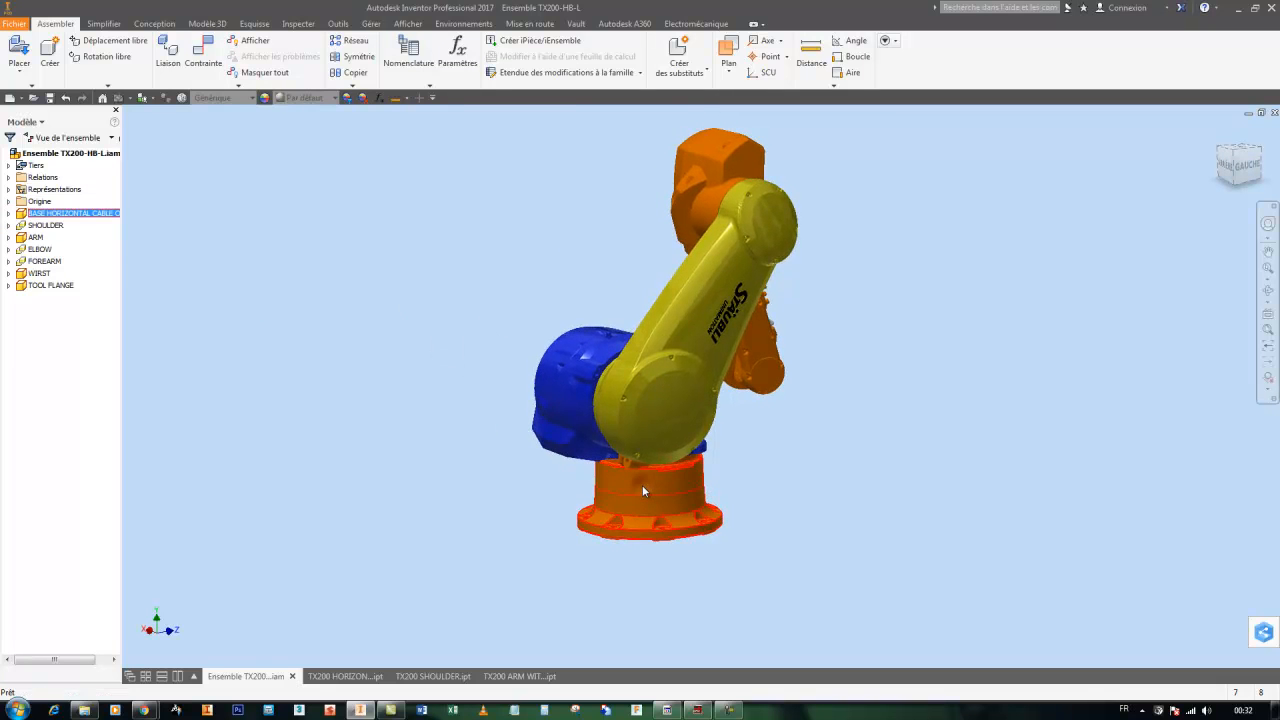
{"action": "right_click", "coordinate": [643, 485]}
{"action": "left_click", "coordinate": [603, 321]}
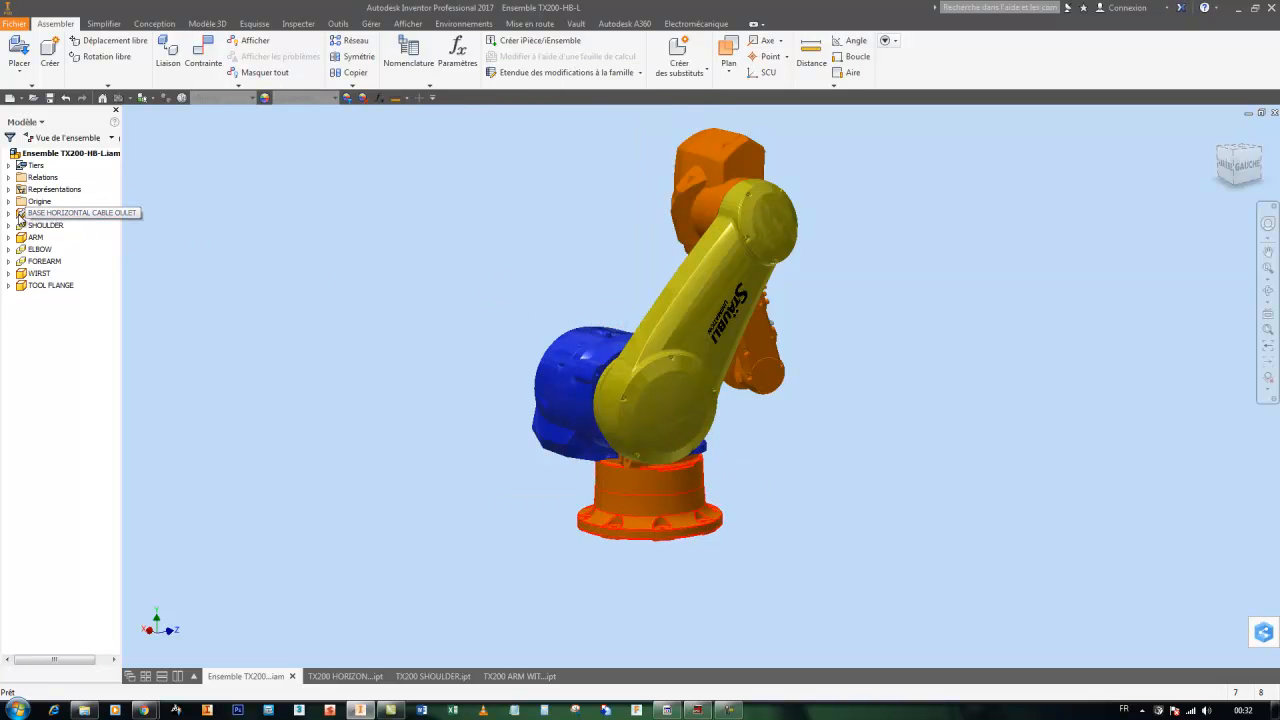
{"action": "left_click", "coordinate": [366, 385]}
Step: Delete the SHOULDER's relations Logement:7 and Logement:8 and move the freed shoulder away from the base and arm
{"action": "left_click_drag", "start_coordinate": [555, 402], "coordinate": [604, 407]}
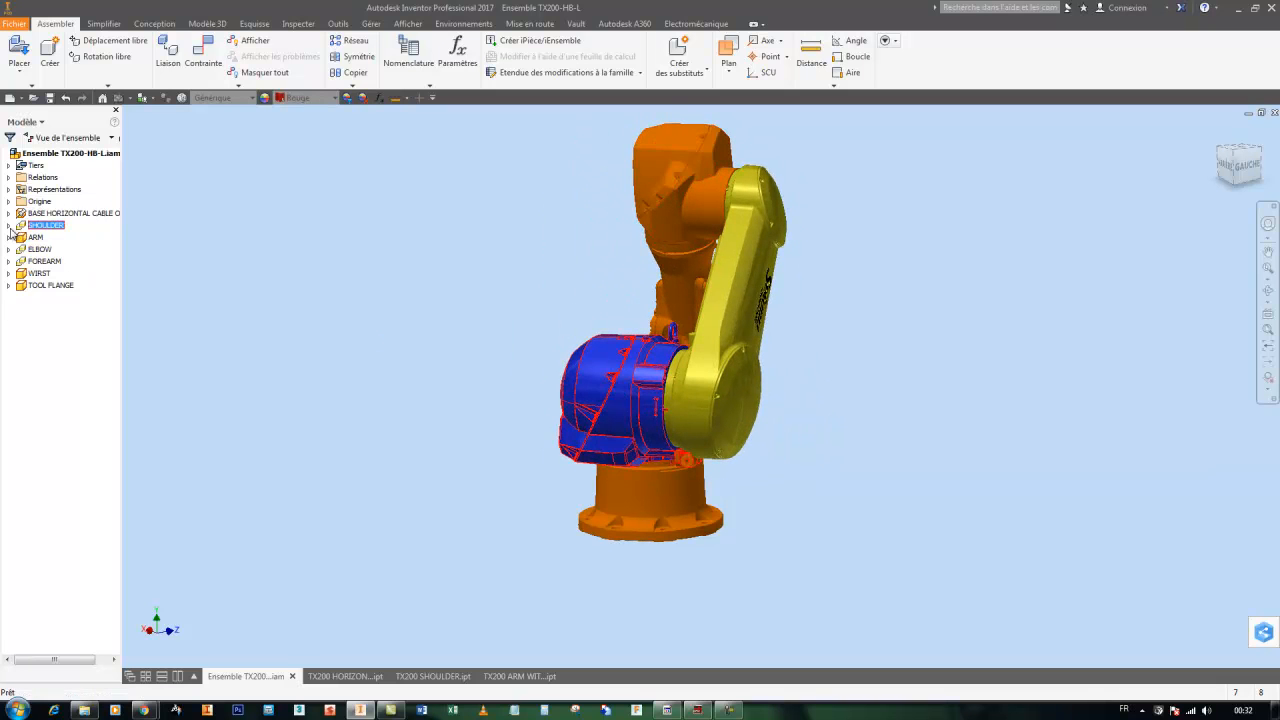
{"action": "left_click", "coordinate": [9, 226]}
{"action": "left_click", "coordinate": [71, 266]}
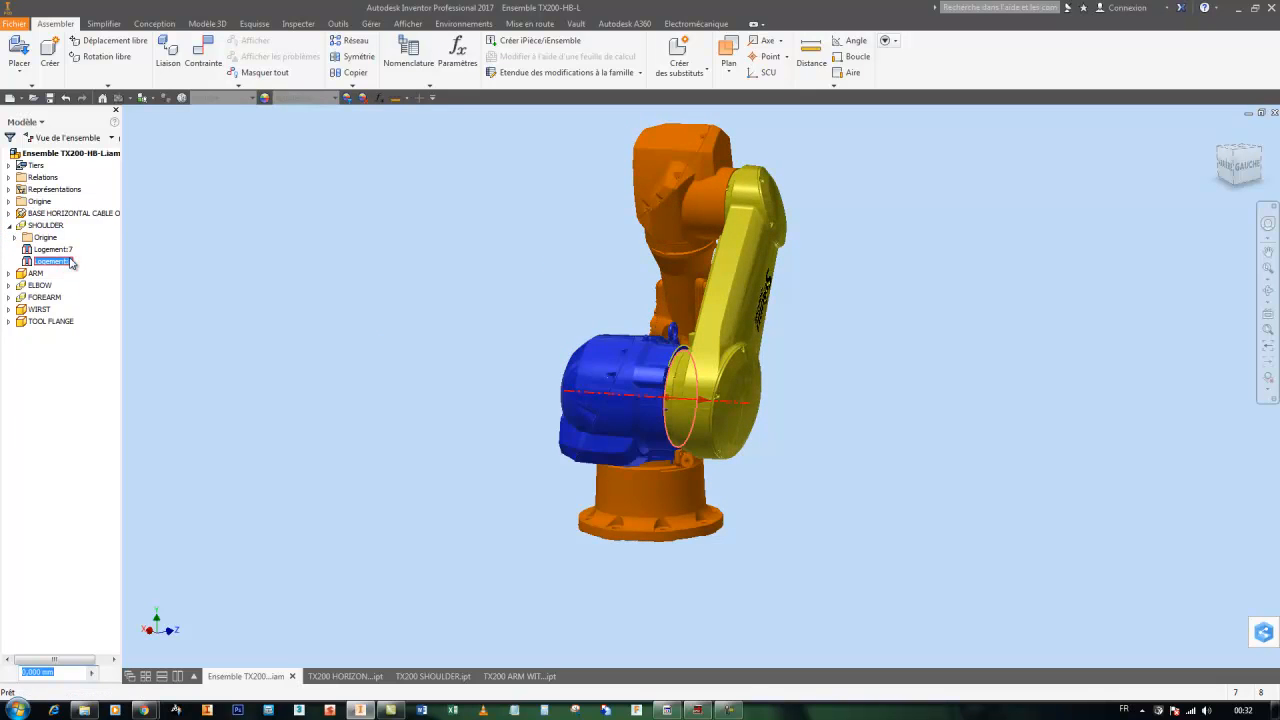
{"action": "right_click", "coordinate": [62, 256]}
{"action": "left_click", "coordinate": [86, 268]}
{"action": "left_click_drag", "start_coordinate": [589, 382], "coordinate": [430, 336]}
Step: Open the blue shoulder component as a separate part for editing
{"action": "mouse_move", "coordinate": [568, 243]}
{"action": "middle_mouse_down", "text": "shift"}
{"action": "mouse_move", "coordinate": [643, 268]}
{"action": "mouse_move", "coordinate": [549, 306]}
{"action": "mouse_move", "coordinate": [621, 255]}
{"action": "mouse_move", "coordinate": [931, 294]}
{"action": "mouse_move", "coordinate": [923, 314]}
{"action": "mouse_move", "coordinate": [640, 322]}
{"action": "middle_mouse_up", "text": "shift"}
{"action": "right_click", "coordinate": [640, 322]}
{"action": "left_click", "coordinate": [641, 234]}
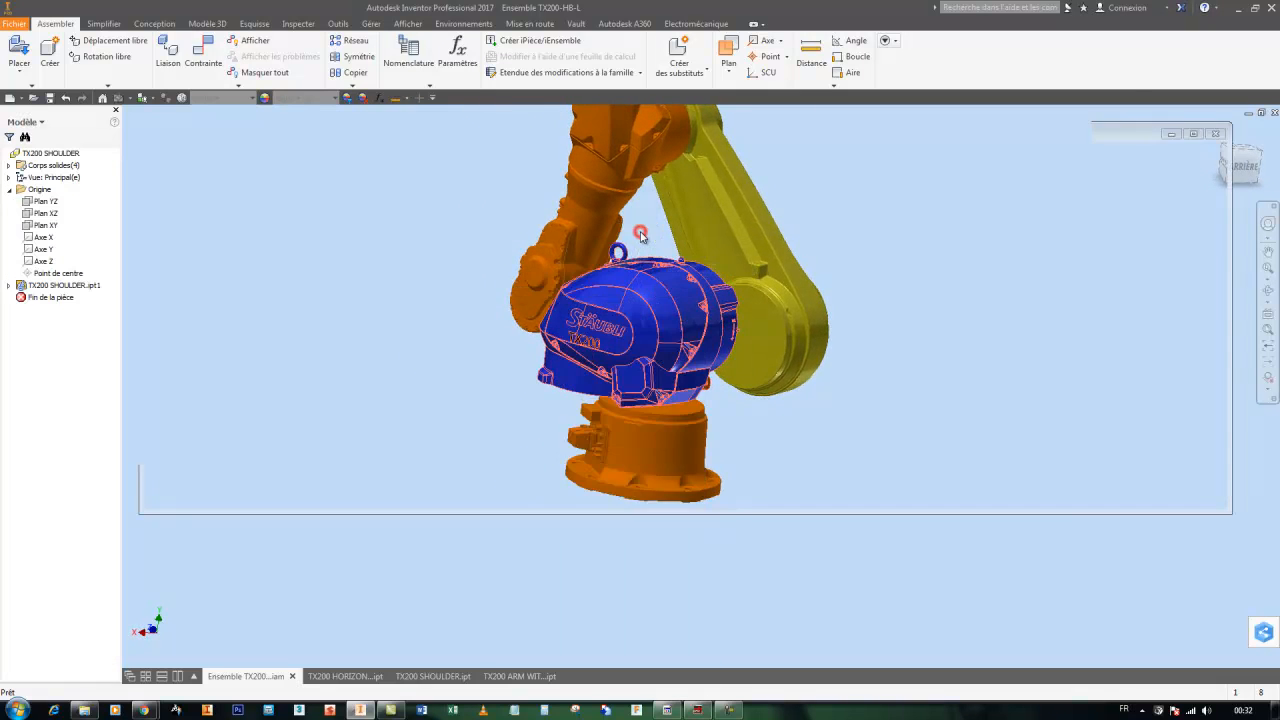
Step: Turn on the visibility of the shoulder part's YZ origin plane and return to the robot assembly
{"action": "middle_click_drag", "start_coordinate": [680, 222], "coordinate": [380, 323], "text": "shift"}
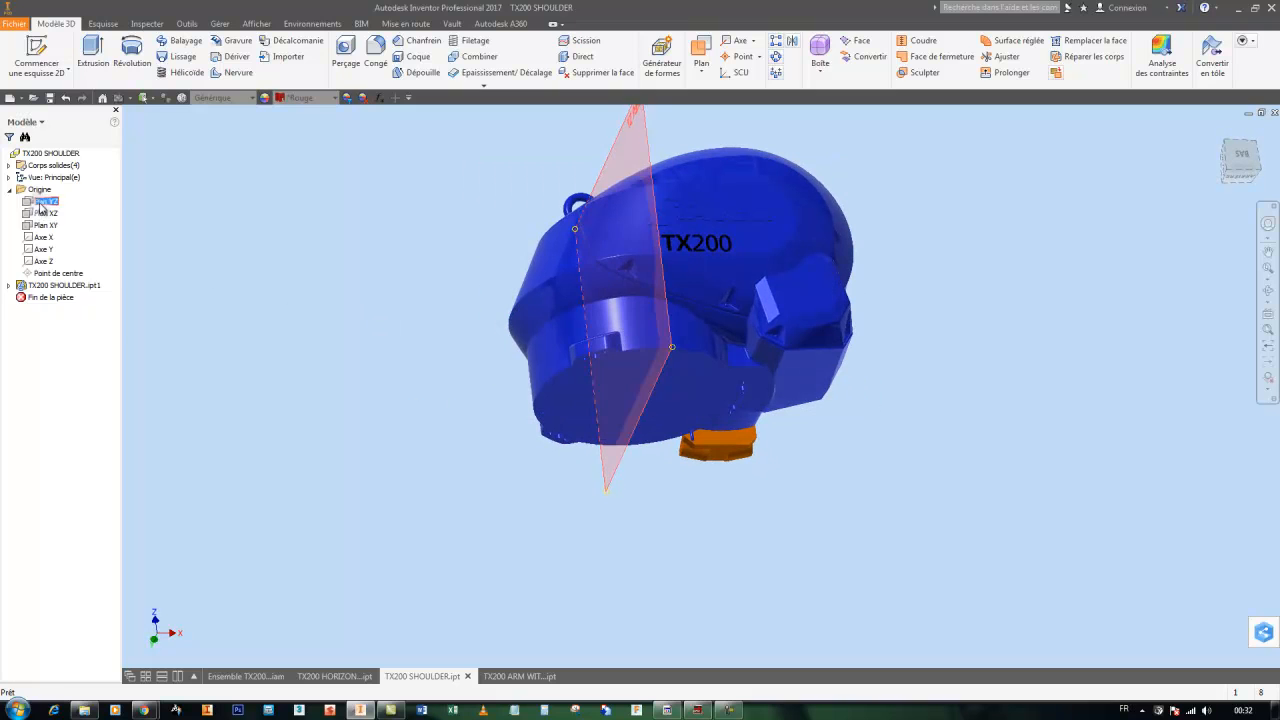
{"action": "right_click", "coordinate": [41, 204]}
{"action": "left_click", "coordinate": [68, 289]}
{"action": "middle_click_drag", "start_coordinate": [291, 237], "coordinate": [655, 422], "text": "shift"}
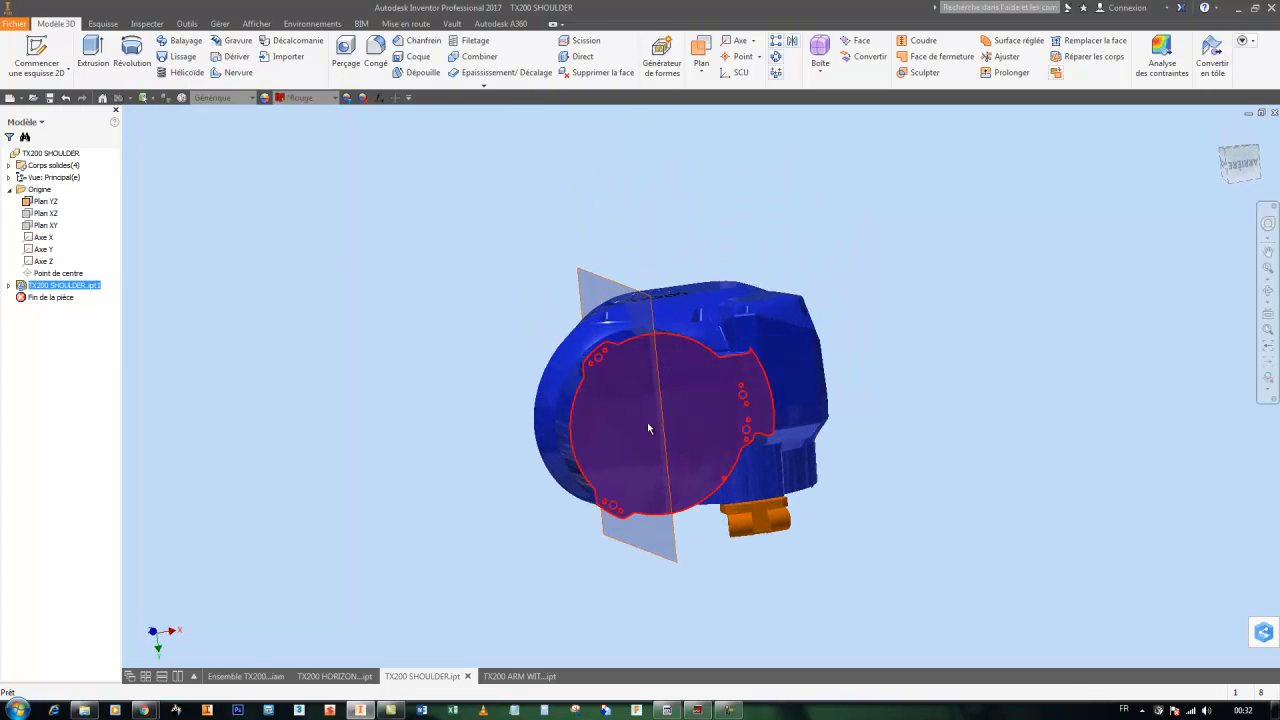
{"action": "middle_click_drag", "start_coordinate": [590, 474], "coordinate": [324, 571], "text": "shift"}
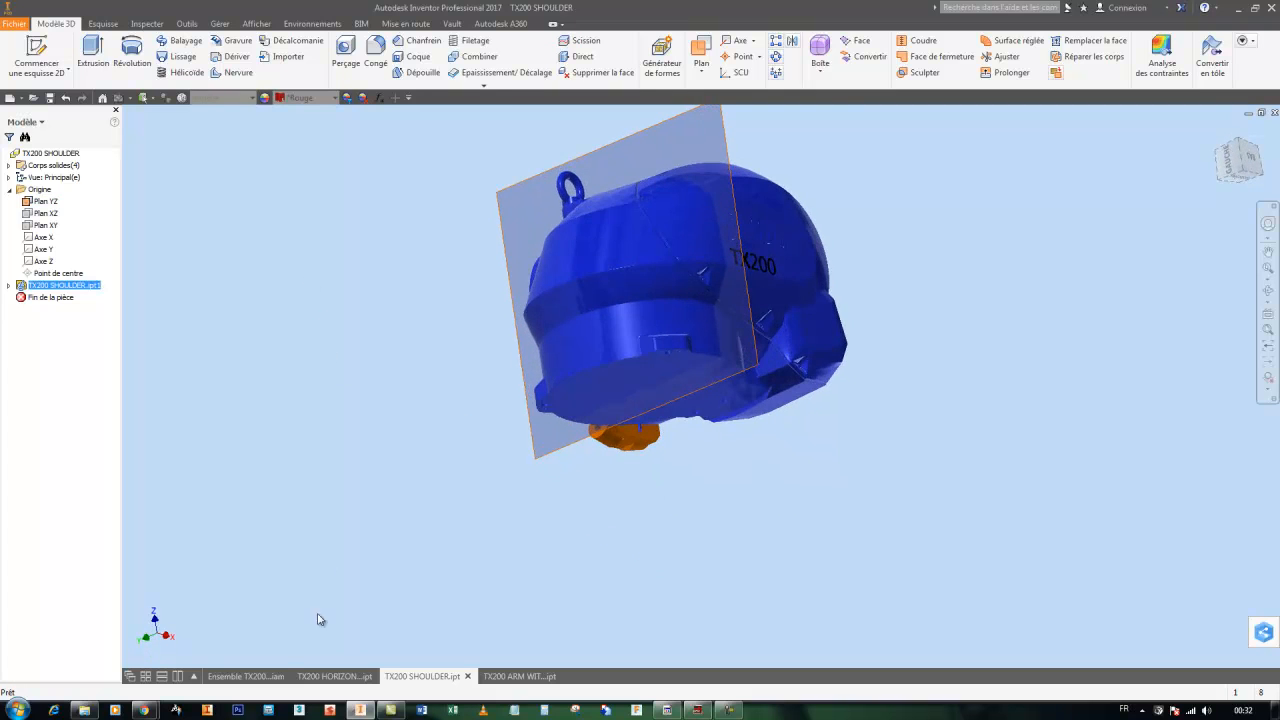
{"action": "left_click", "coordinate": [264, 677]}
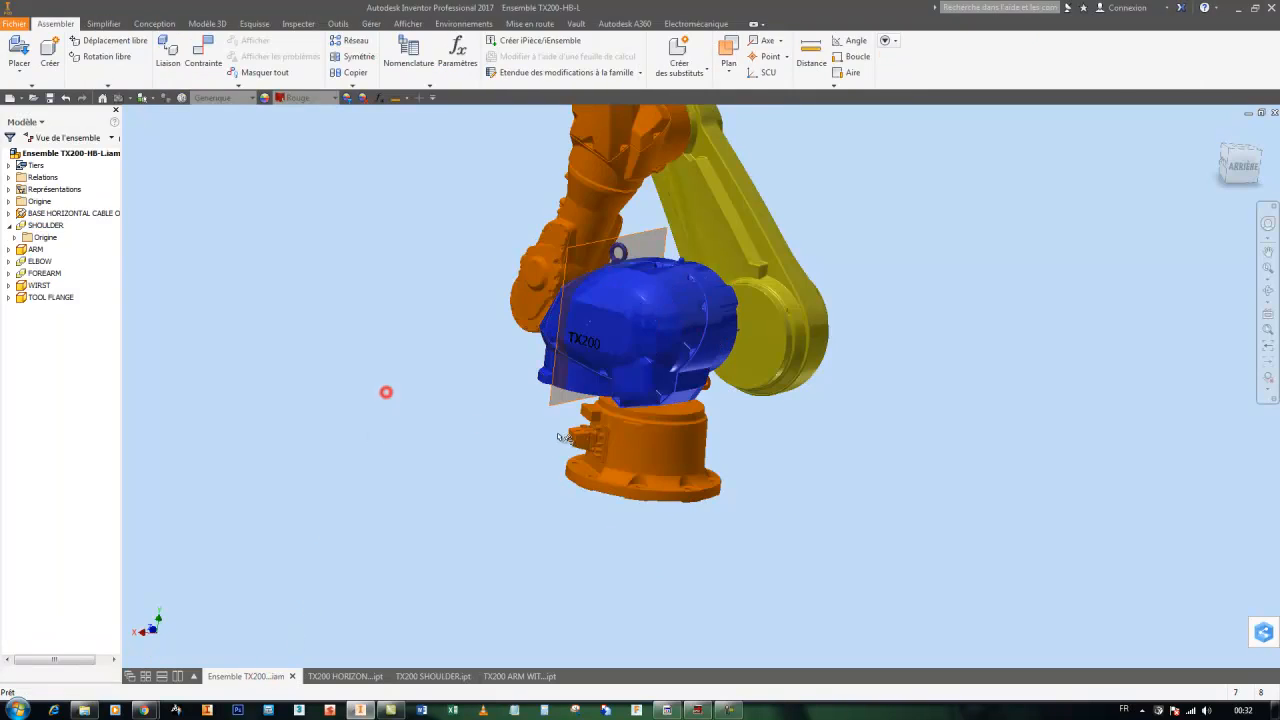
Step: Undo the shoulder part's YZ plane visibility change and leave the shoulder clear of the base in the robot assembly
{"action": "left_click", "coordinate": [615, 428]}
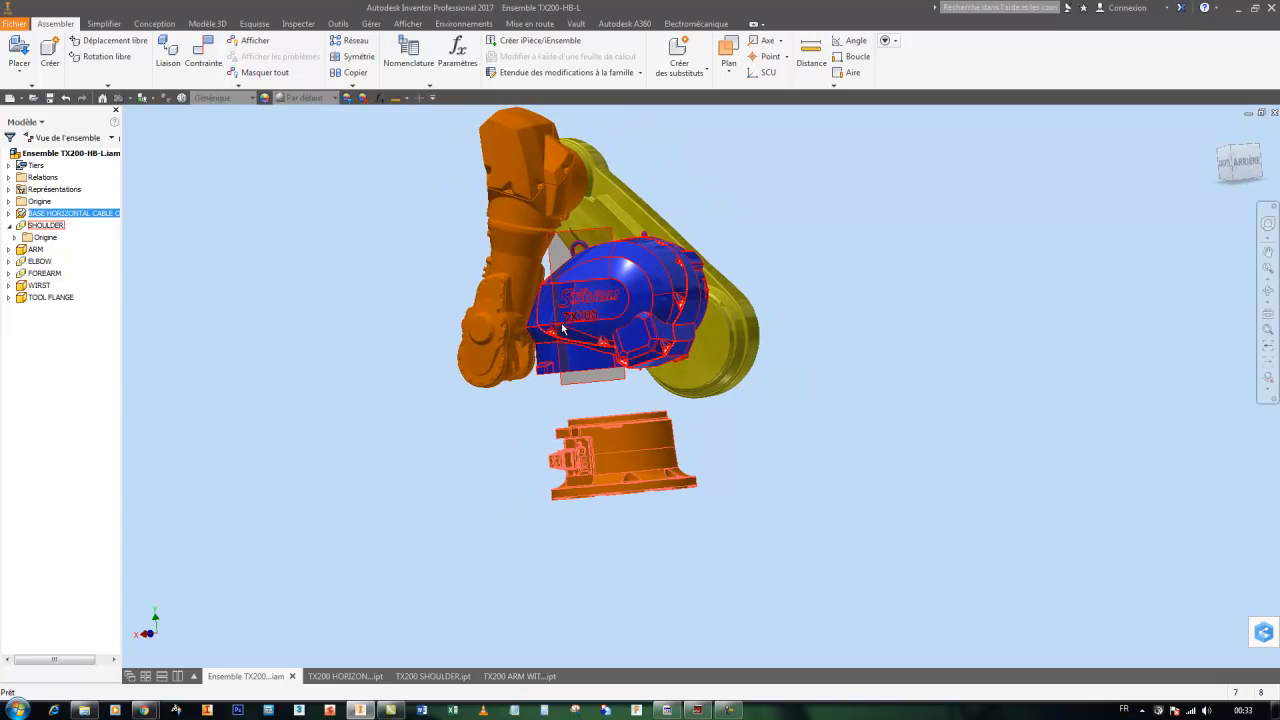
{"action": "left_click", "coordinate": [66, 98]}
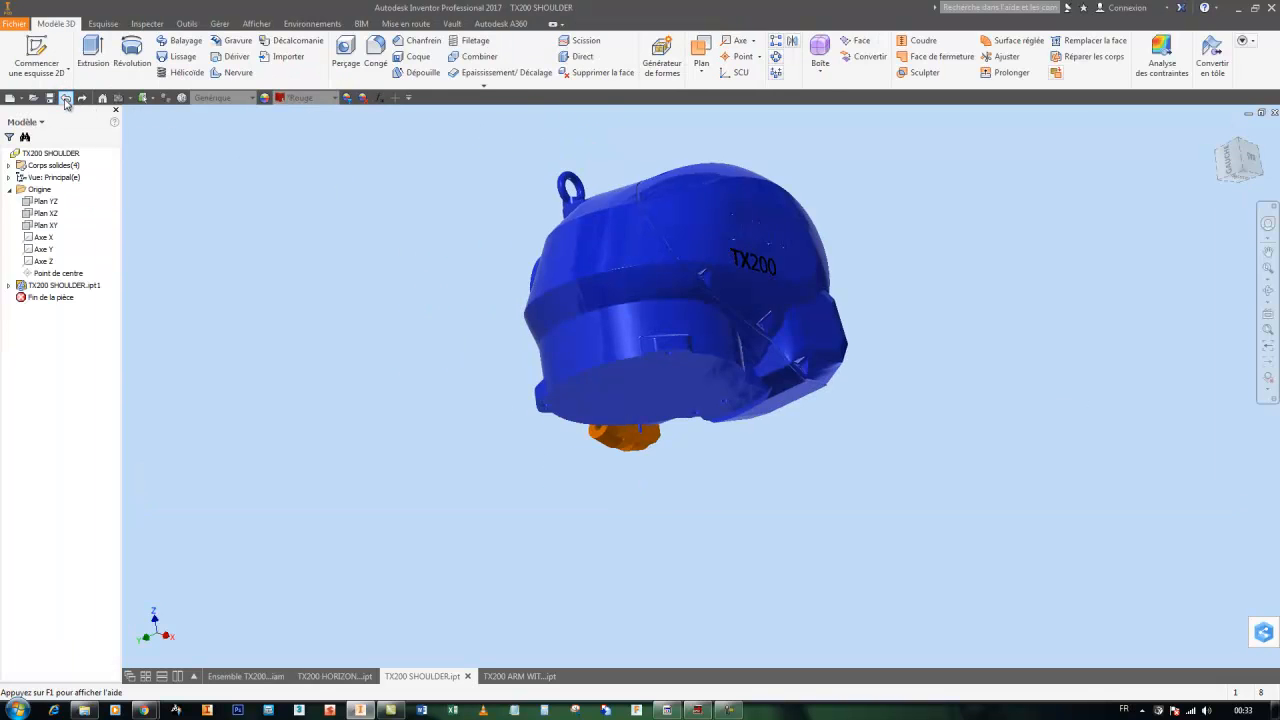
{"action": "left_click", "coordinate": [66, 98]}
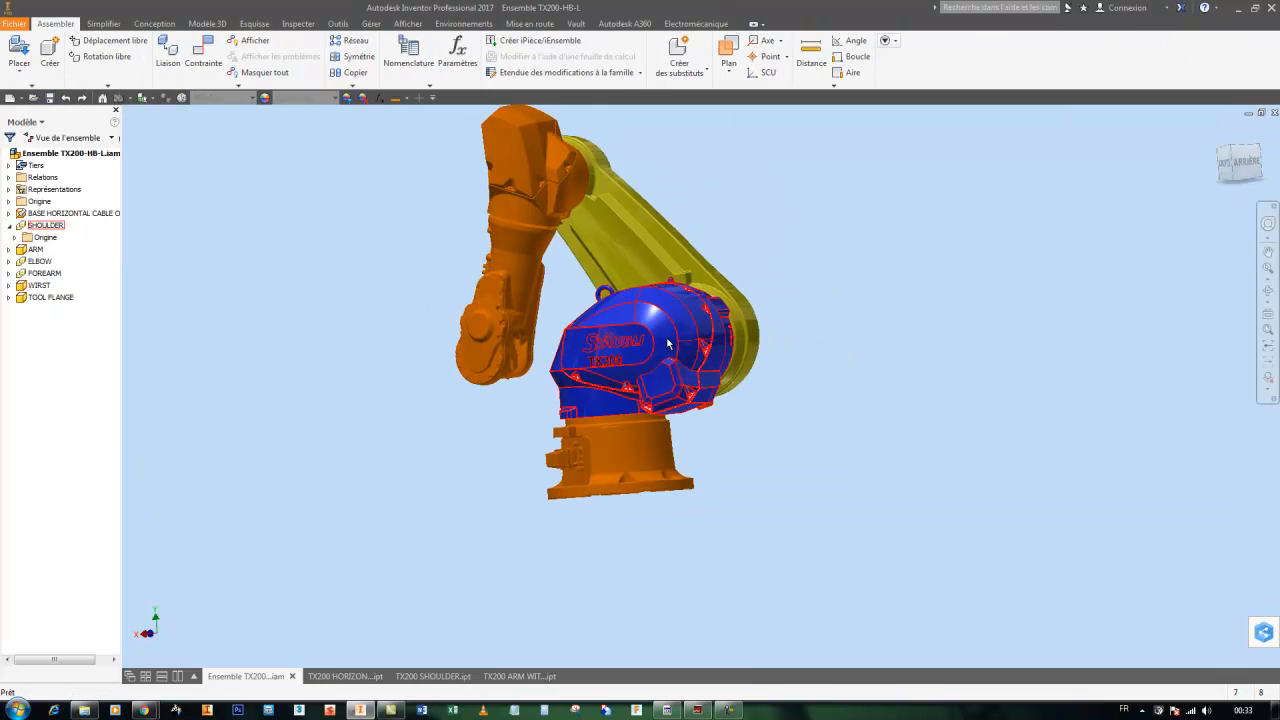
{"action": "mouse_move", "coordinate": [620, 305]}
{"action": "middle_mouse_down", "text": "shift"}
{"action": "mouse_move", "coordinate": [677, 403]}
{"action": "mouse_move", "coordinate": [628, 365]}
{"action": "middle_mouse_up", "text": "shift"}
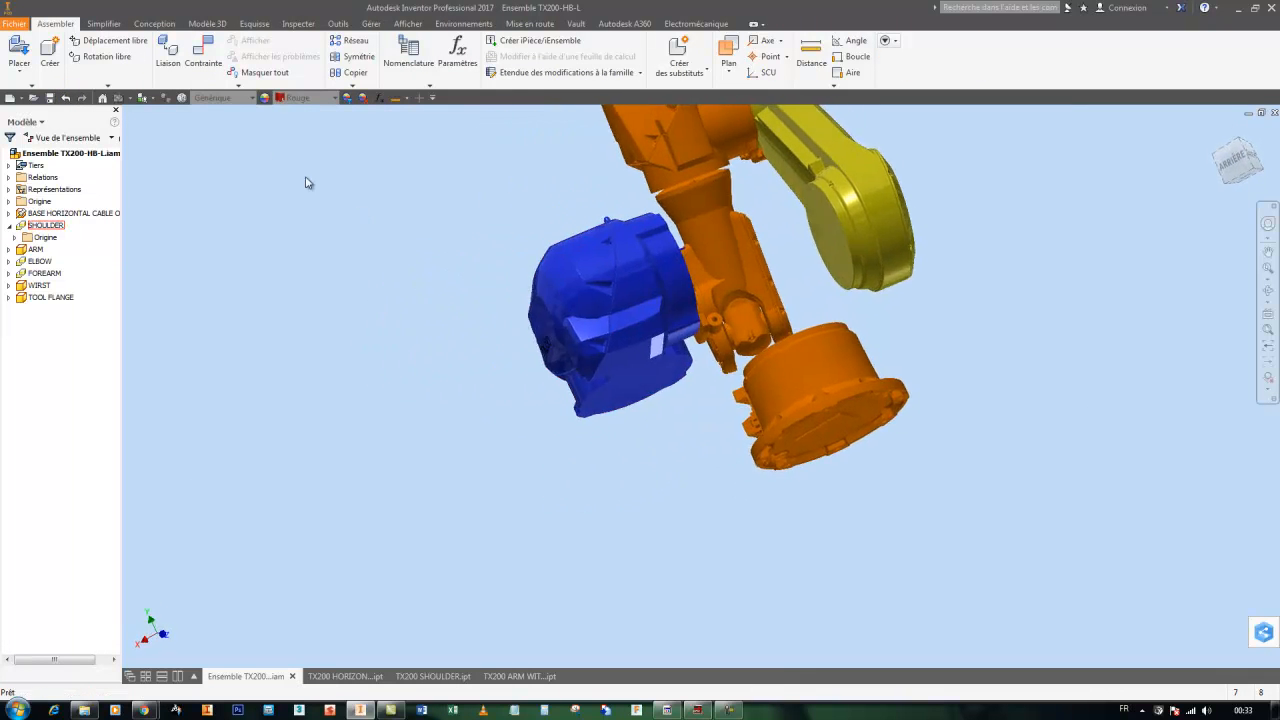
Step: Add an Insert constraint with 0 mm offset between the shoulder's lower circular edge and the base's upper circular edge
{"action": "left_click", "coordinate": [203, 55]}
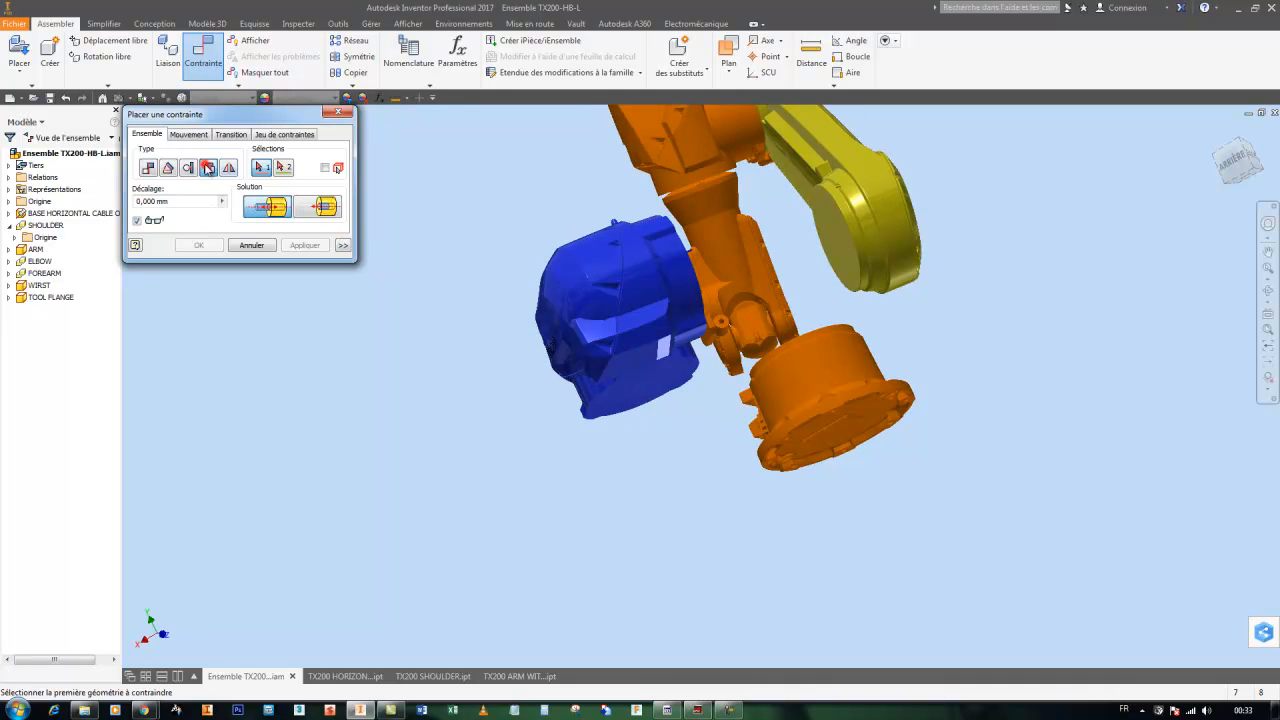
{"action": "middle_click_drag", "start_coordinate": [537, 320], "coordinate": [784, 410], "text": "shift"}
{"action": "left_click", "coordinate": [588, 443]}
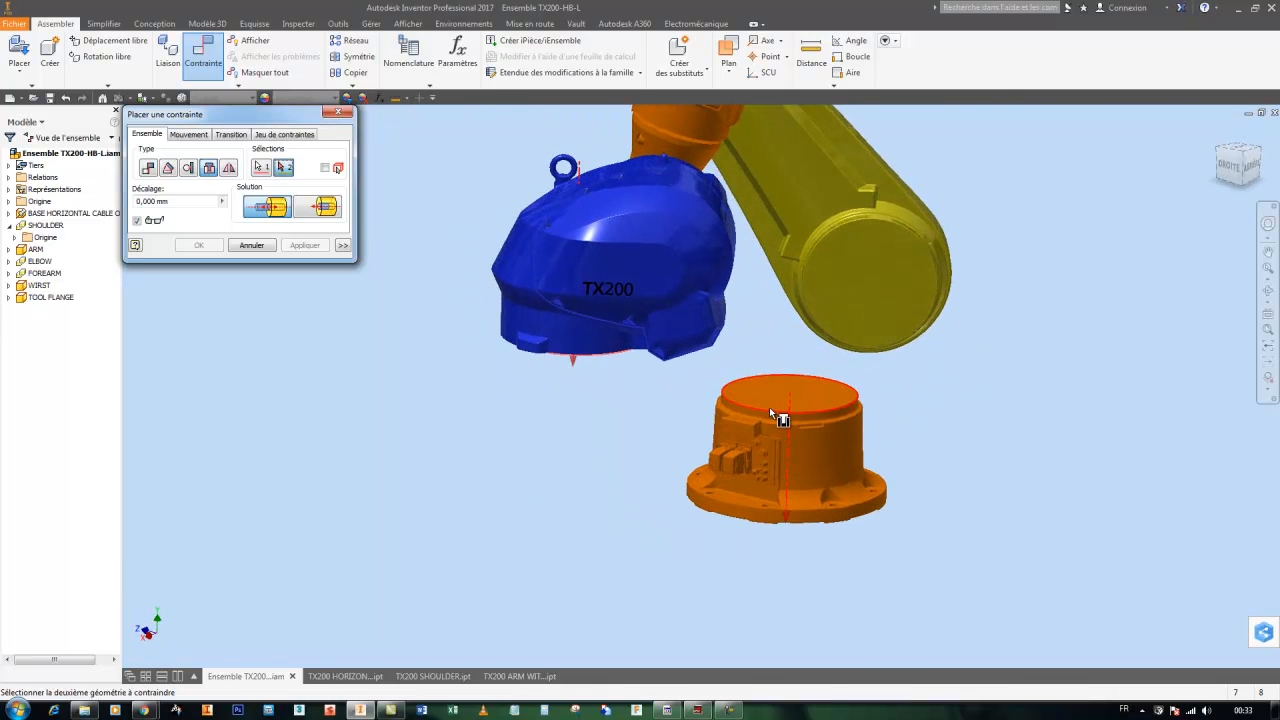
{"action": "scroll", "coordinate": [771, 416], "scroll_direction": "up", "scroll_amount": 5}
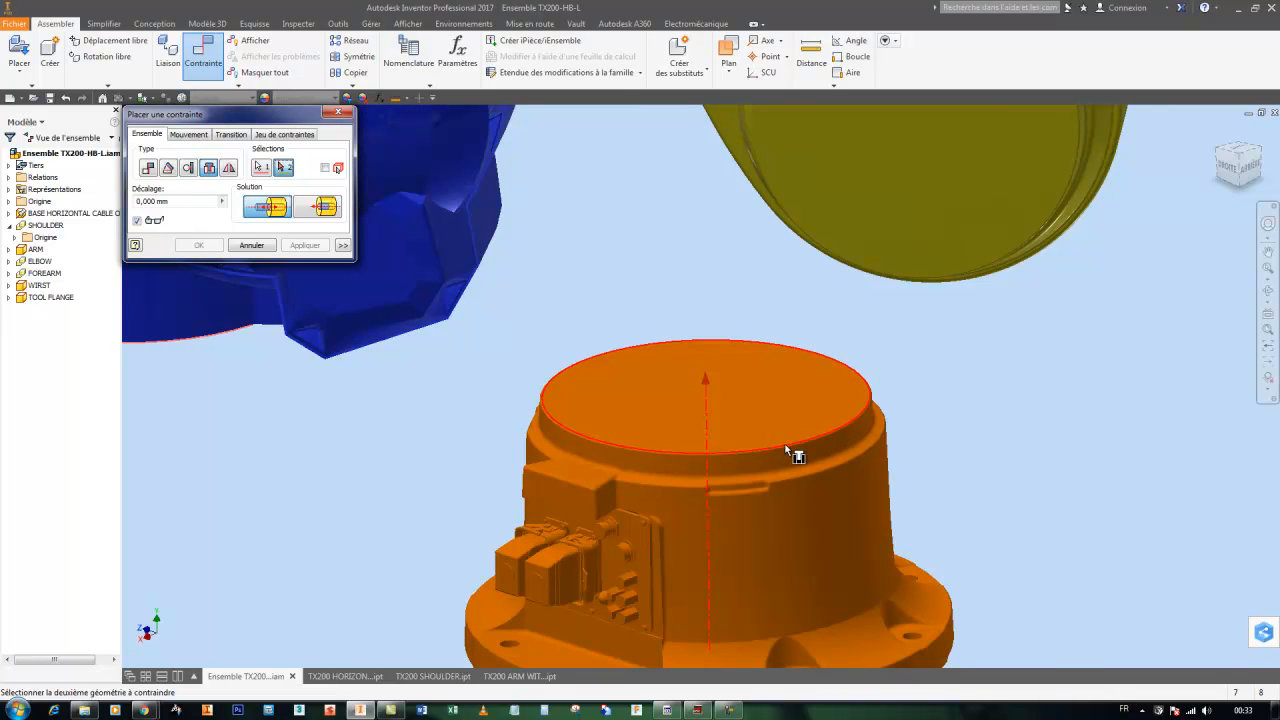
{"action": "left_click", "coordinate": [785, 444]}
{"action": "scroll", "coordinate": [796, 420], "scroll_direction": "down", "scroll_amount": 4}
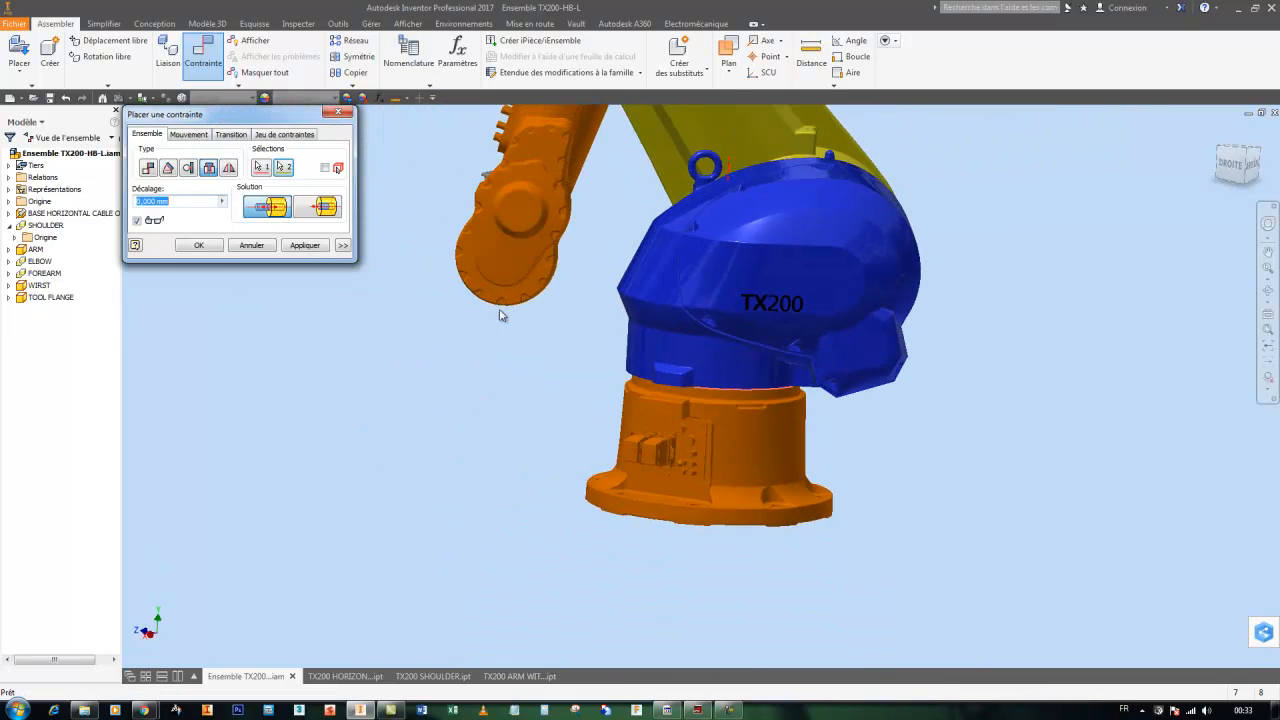
{"action": "left_click", "coordinate": [198, 245]}
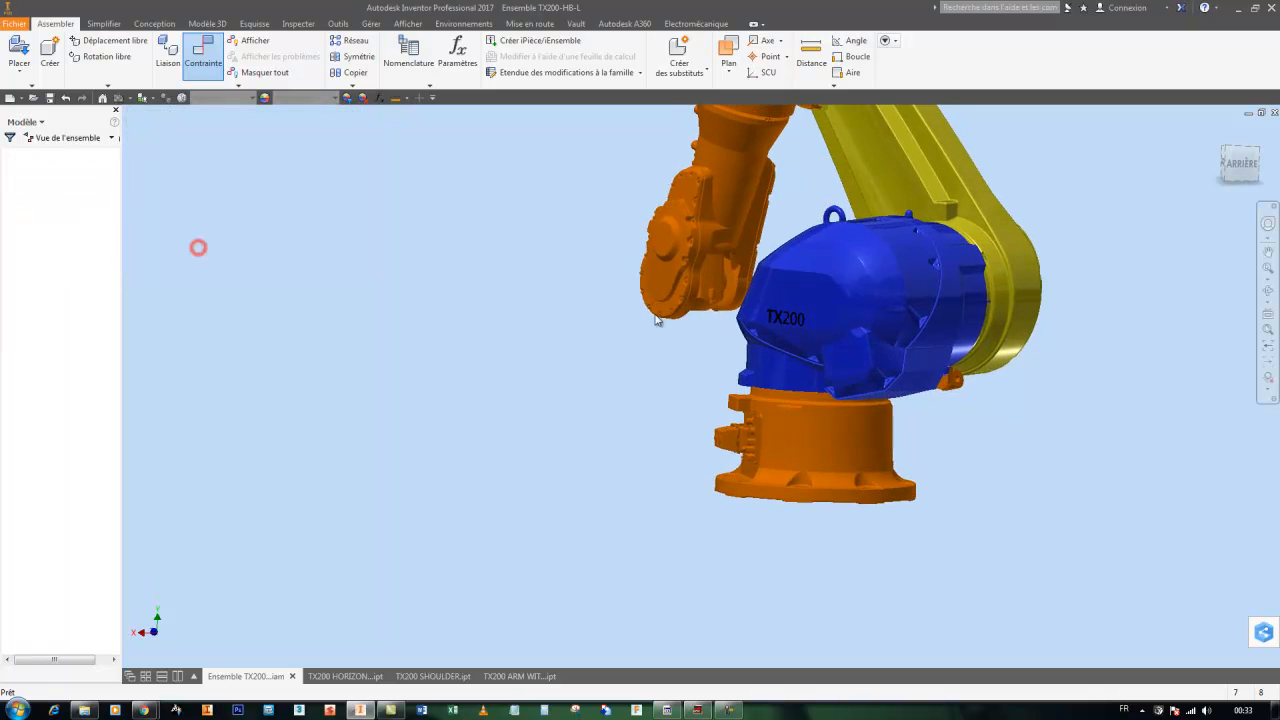
Step: Rotate the constrained shoulder on the base to expose its arm-side mounting face
{"action": "left_click_drag", "start_coordinate": [859, 326], "coordinate": [640, 328]}
{"action": "middle_click_drag", "start_coordinate": [950, 290], "coordinate": [876, 311], "text": "shift"}
{"action": "scroll", "coordinate": [787, 315], "scroll_direction": "down", "scroll_amount": 4}
{"action": "middle_click_drag", "start_coordinate": [788, 316], "coordinate": [746, 490], "text": "shift"}
{"action": "middle_click_drag", "start_coordinate": [746, 490], "coordinate": [448, 318]}
Step: Add an Insert constraint with 0 mm offset between the yellow arm's circular edge and the shoulder's arm-side circular edge
{"action": "left_click", "coordinate": [221, 56]}
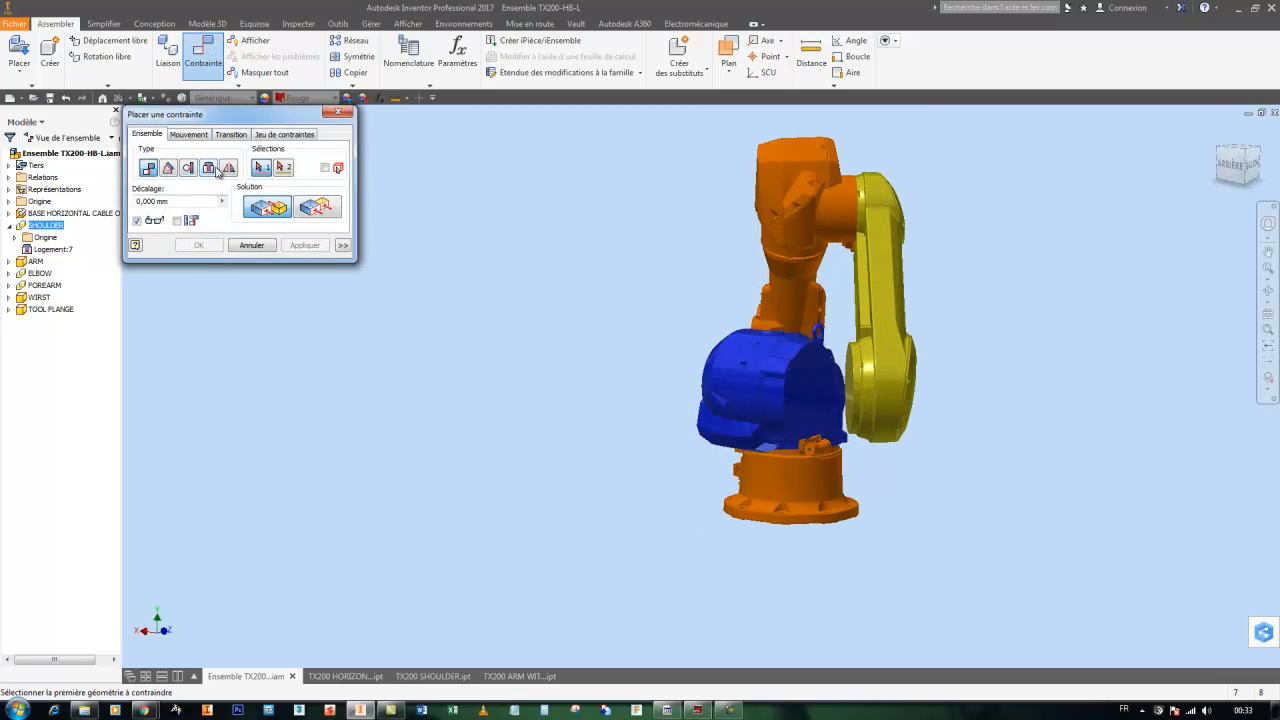
{"action": "left_click", "coordinate": [208, 172]}
{"action": "scroll", "coordinate": [749, 371], "scroll_direction": "up", "scroll_amount": 10}
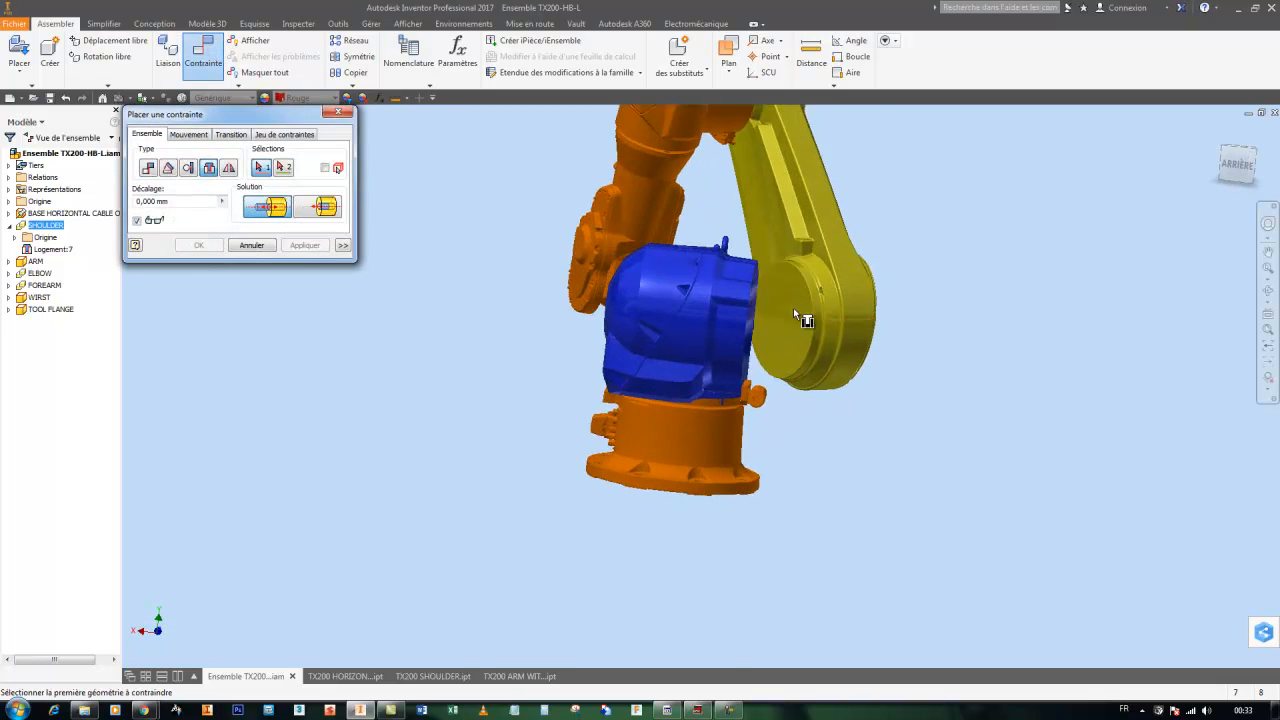
{"action": "left_click", "coordinate": [816, 244]}
{"action": "middle_click_drag", "start_coordinate": [826, 251], "coordinate": [786, 270], "text": "shift"}
{"action": "left_click", "coordinate": [791, 276]}
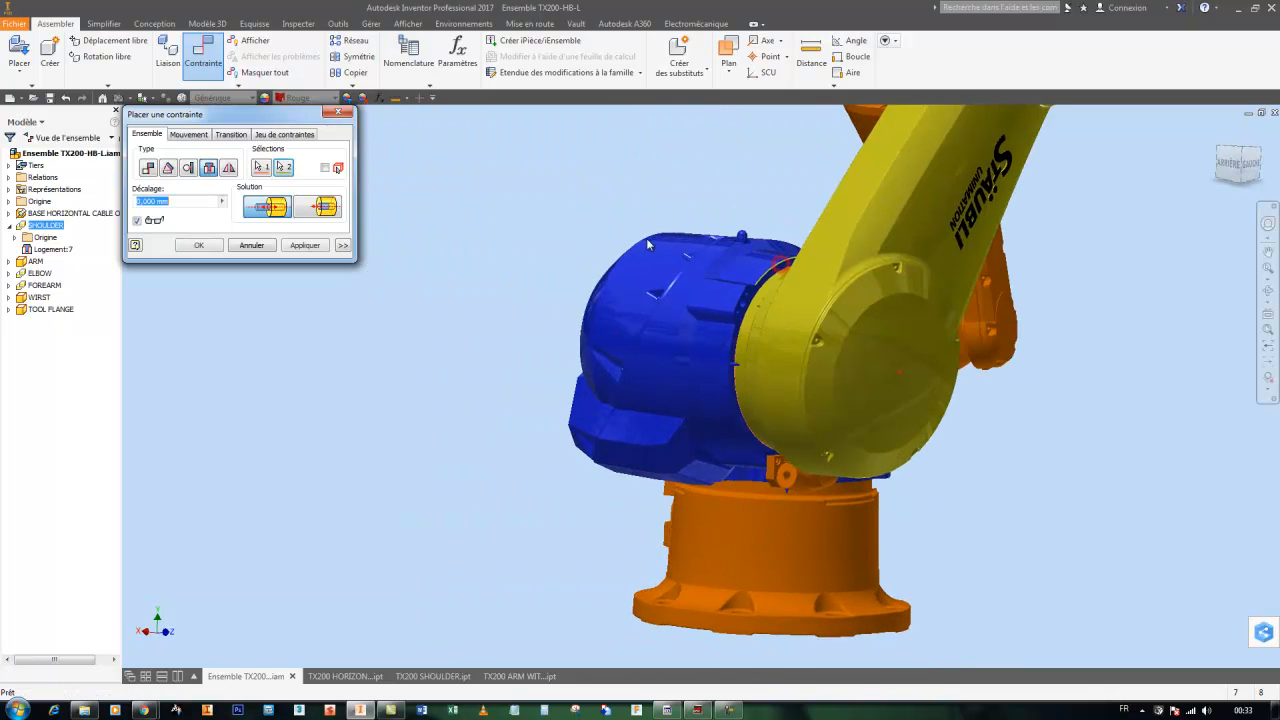
{"action": "left_click", "coordinate": [205, 244]}
Step: Swing the shoulder on the base and the arm about the shoulder to test the rebuilt joints
{"action": "middle_click_drag", "start_coordinate": [674, 343], "coordinate": [709, 349], "text": "shift"}
{"action": "left_click_drag", "start_coordinate": [709, 349], "coordinate": [611, 329]}
{"action": "left_click_drag", "start_coordinate": [757, 274], "coordinate": [838, 340]}
{"action": "middle_click_drag", "start_coordinate": [838, 340], "coordinate": [585, 340], "text": "shift"}
{"action": "mouse_move", "coordinate": [491, 332]}
{"action": "middle_mouse_down", "text": "shift"}
{"action": "mouse_move", "coordinate": [501, 313]}
{"action": "mouse_move", "coordinate": [490, 321]}
{"action": "middle_mouse_up", "text": "shift"}
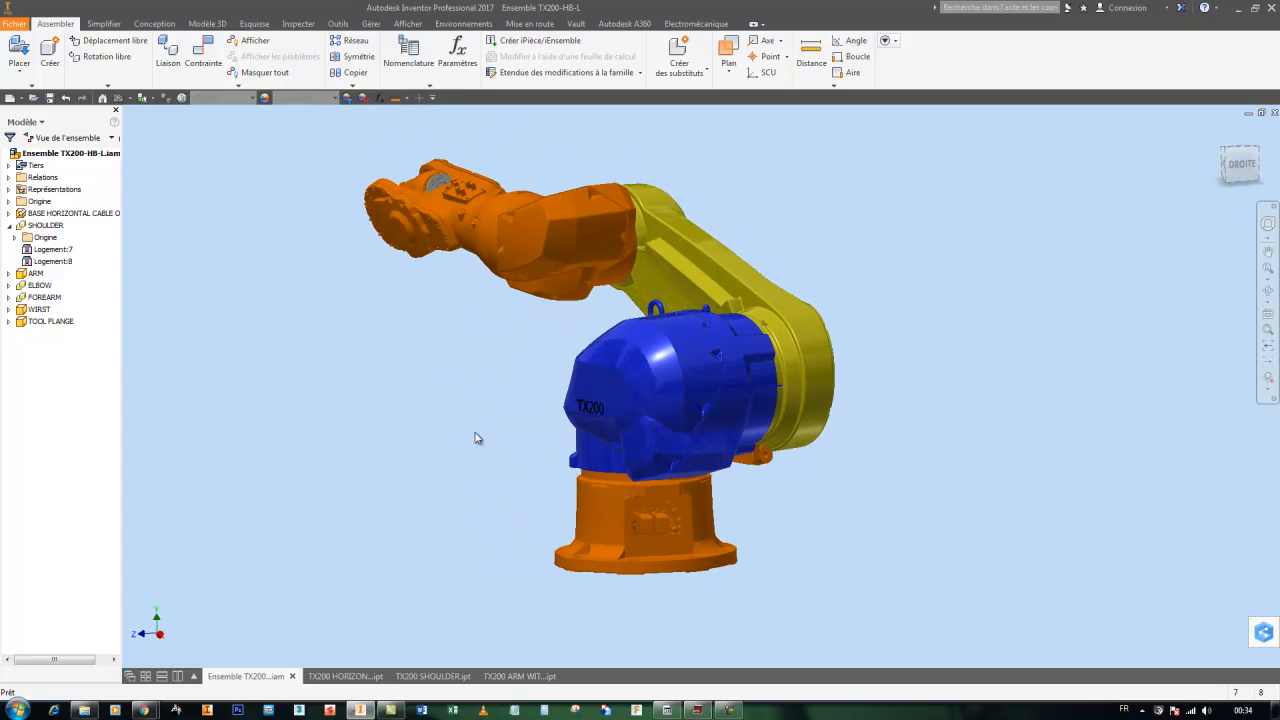
Step: Open the orange base component as a separate part and turn on the visibility of its YZ origin plane
{"action": "right_click", "coordinate": [621, 512]}
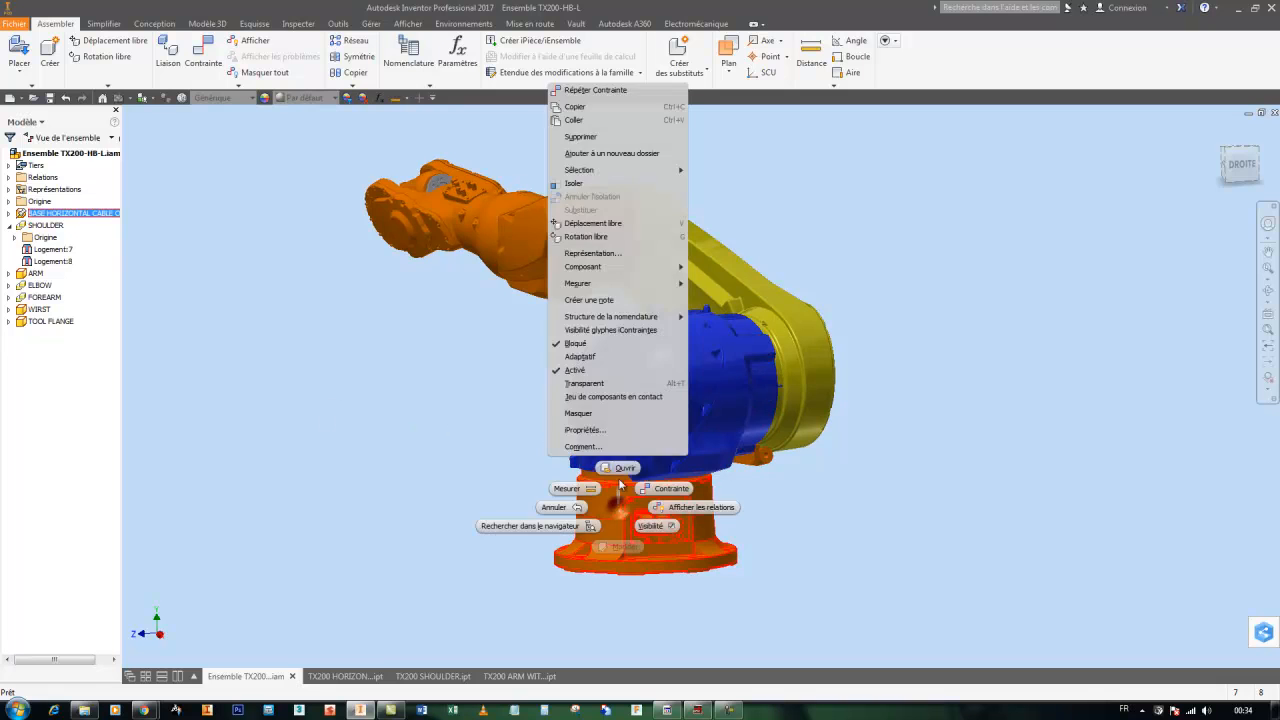
{"action": "left_click", "coordinate": [618, 468]}
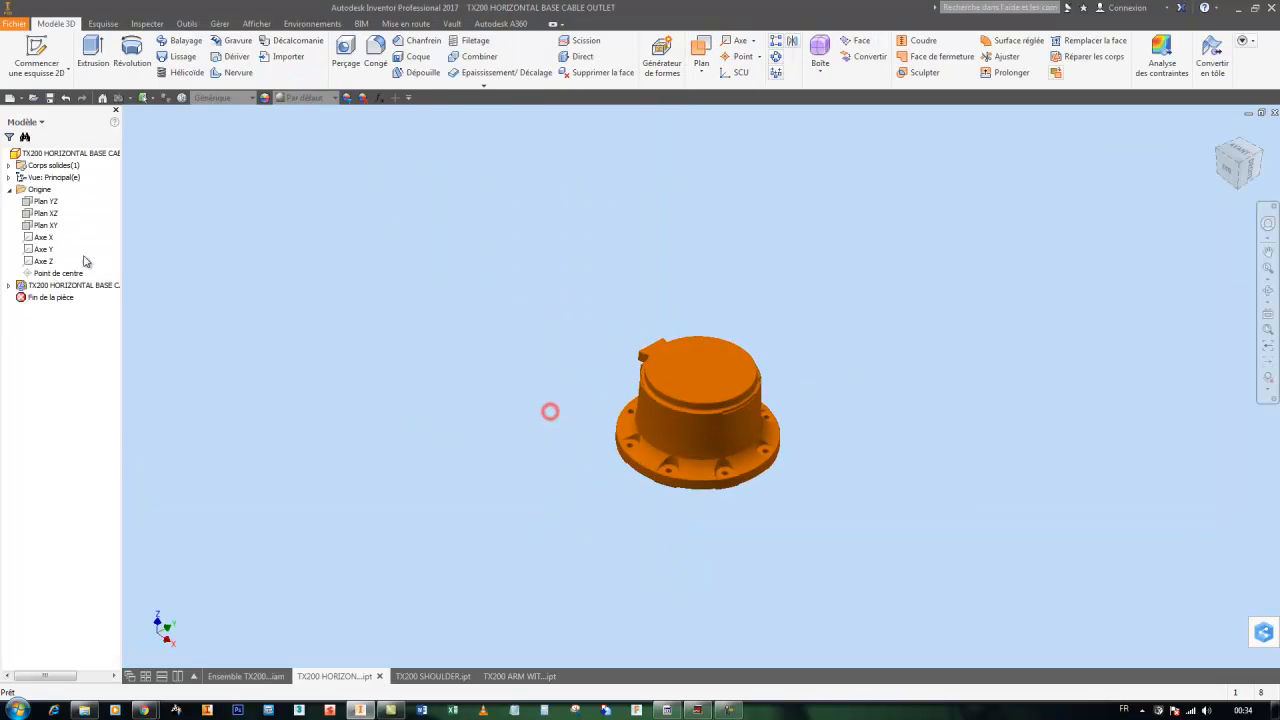
{"action": "left_click", "coordinate": [44, 201]}
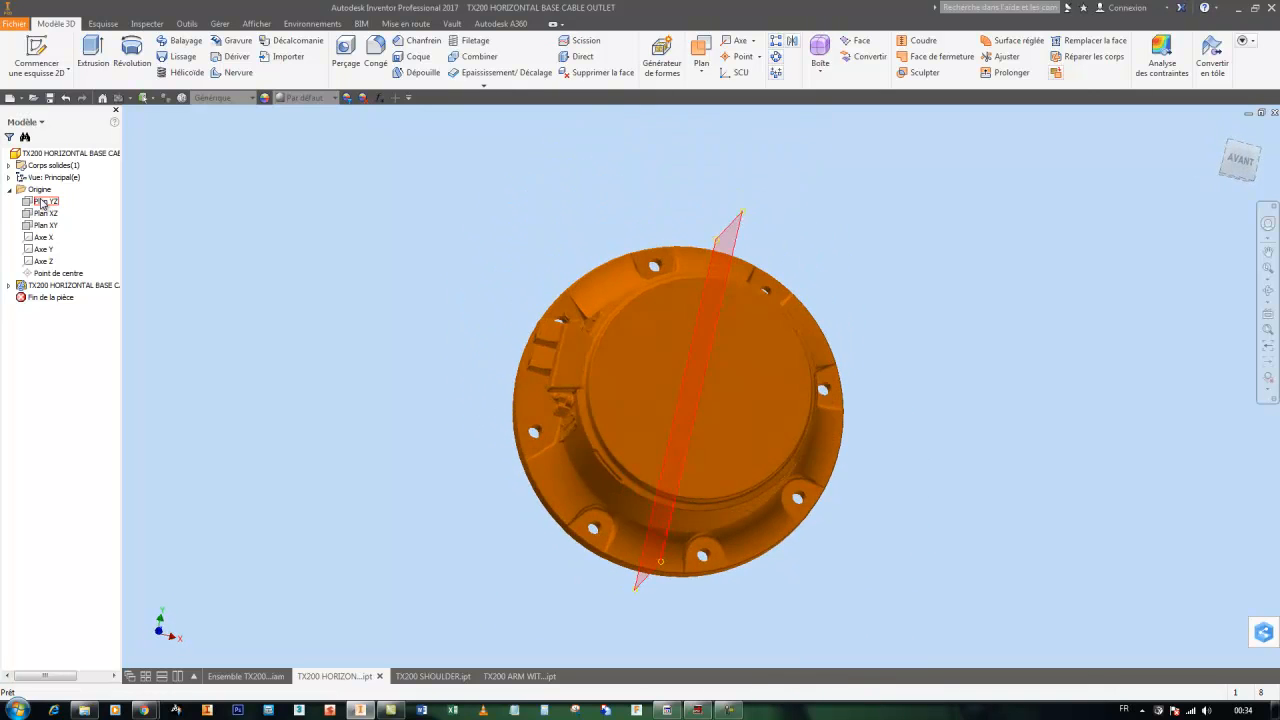
{"action": "right_click", "coordinate": [38, 204]}
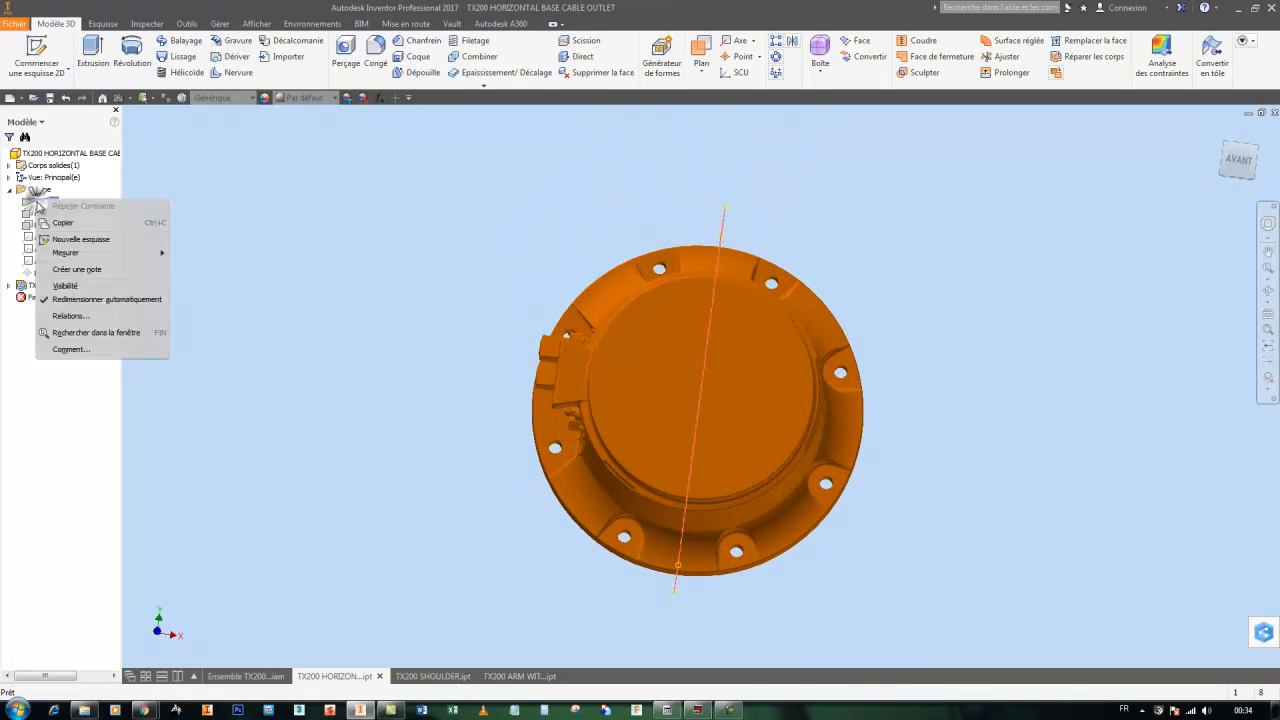
{"action": "left_click", "coordinate": [74, 270]}
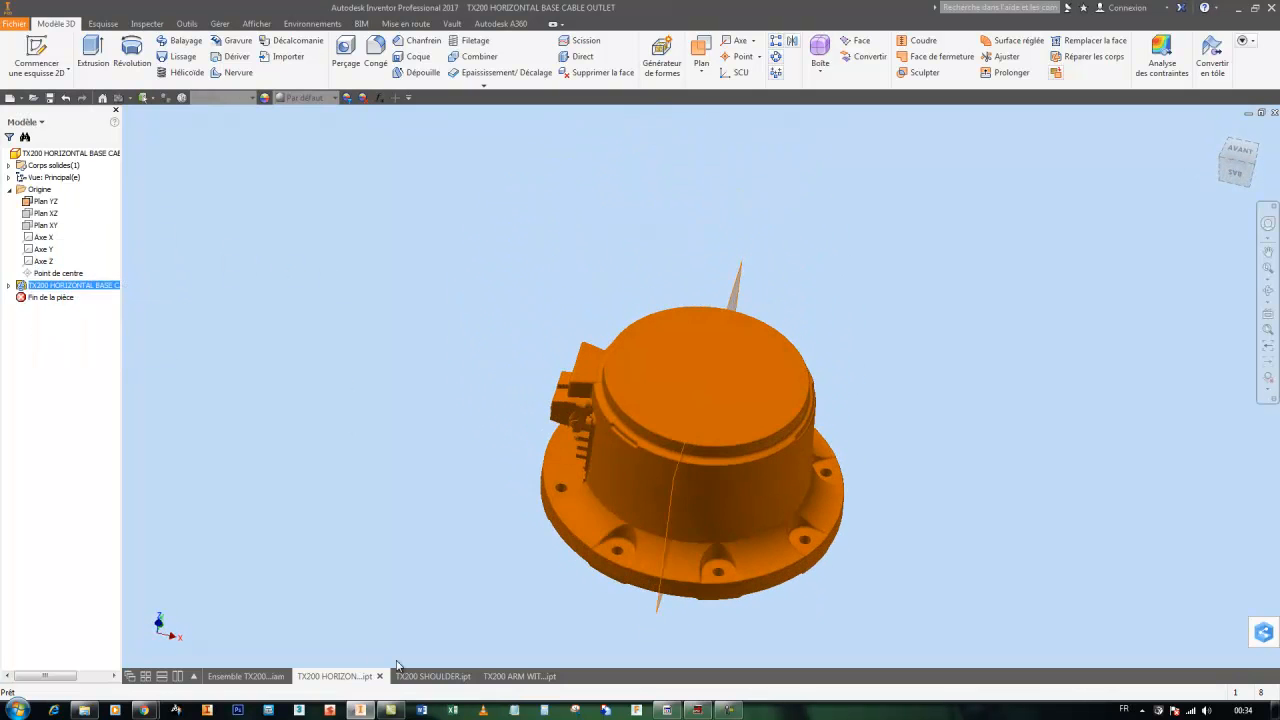
Step: Make the YZ origin plane visible in the TX200 SHOULDER part and return to the robot assembly
{"action": "left_click", "coordinate": [414, 676]}
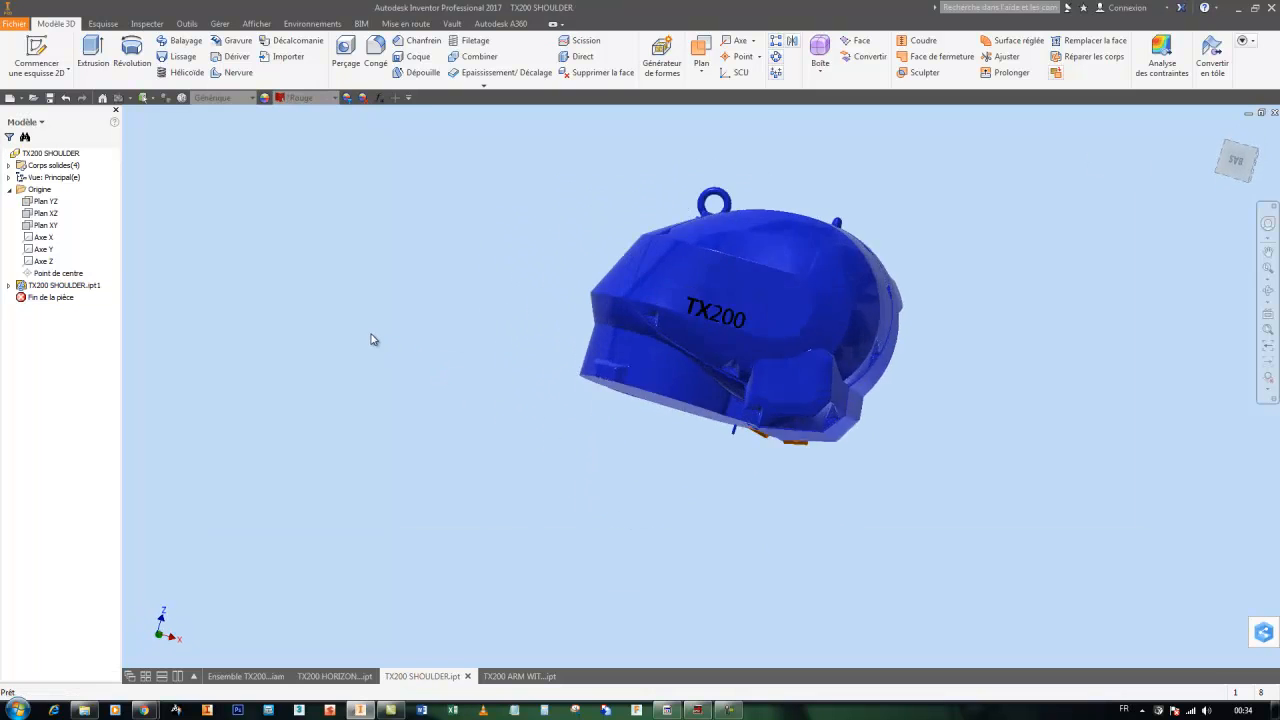
{"action": "right_click", "coordinate": [46, 203]}
{"action": "left_click", "coordinate": [75, 286]}
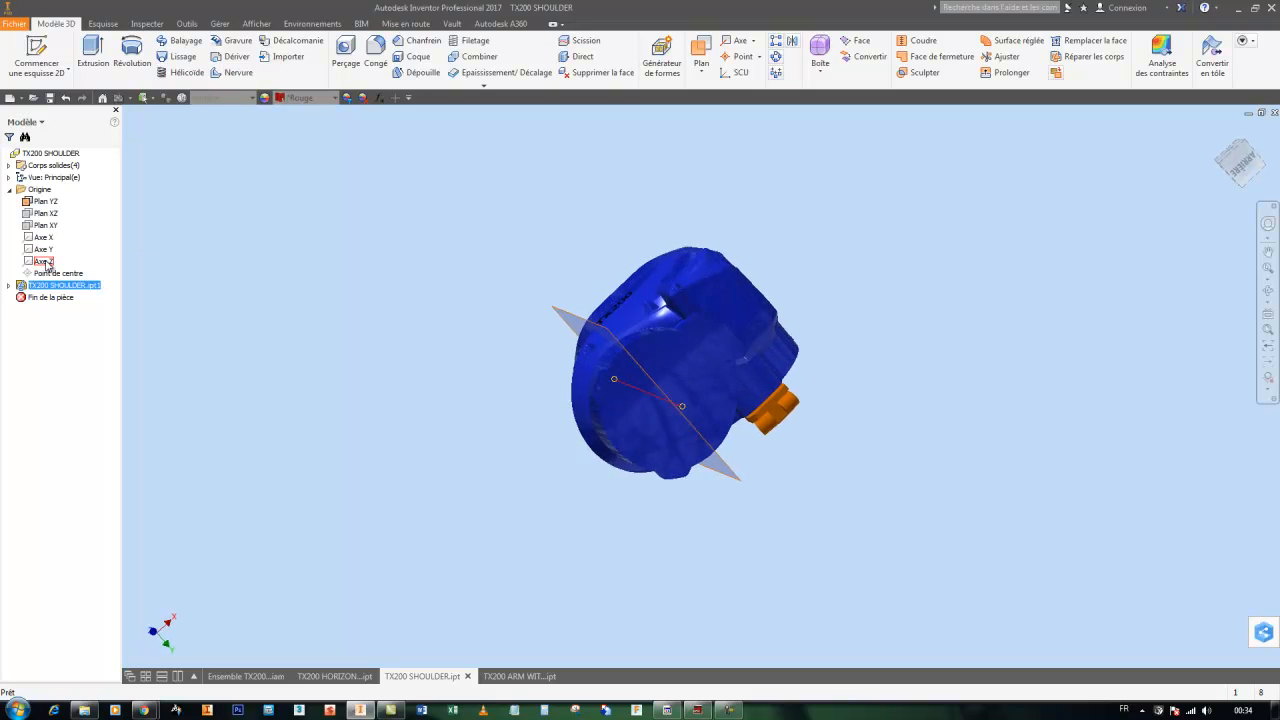
{"action": "left_click", "coordinate": [245, 231]}
{"action": "left_click", "coordinate": [350, 271]}
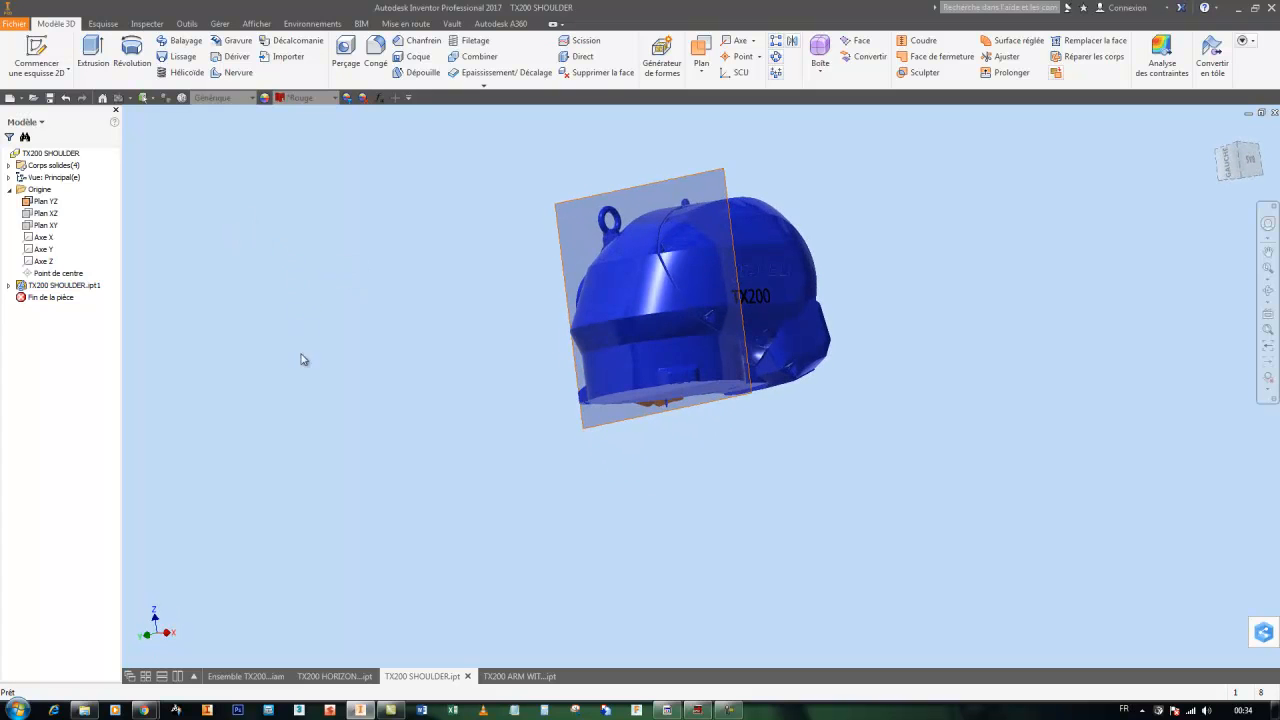
{"action": "left_click", "coordinate": [240, 681]}
{"action": "left_click", "coordinate": [357, 389]}
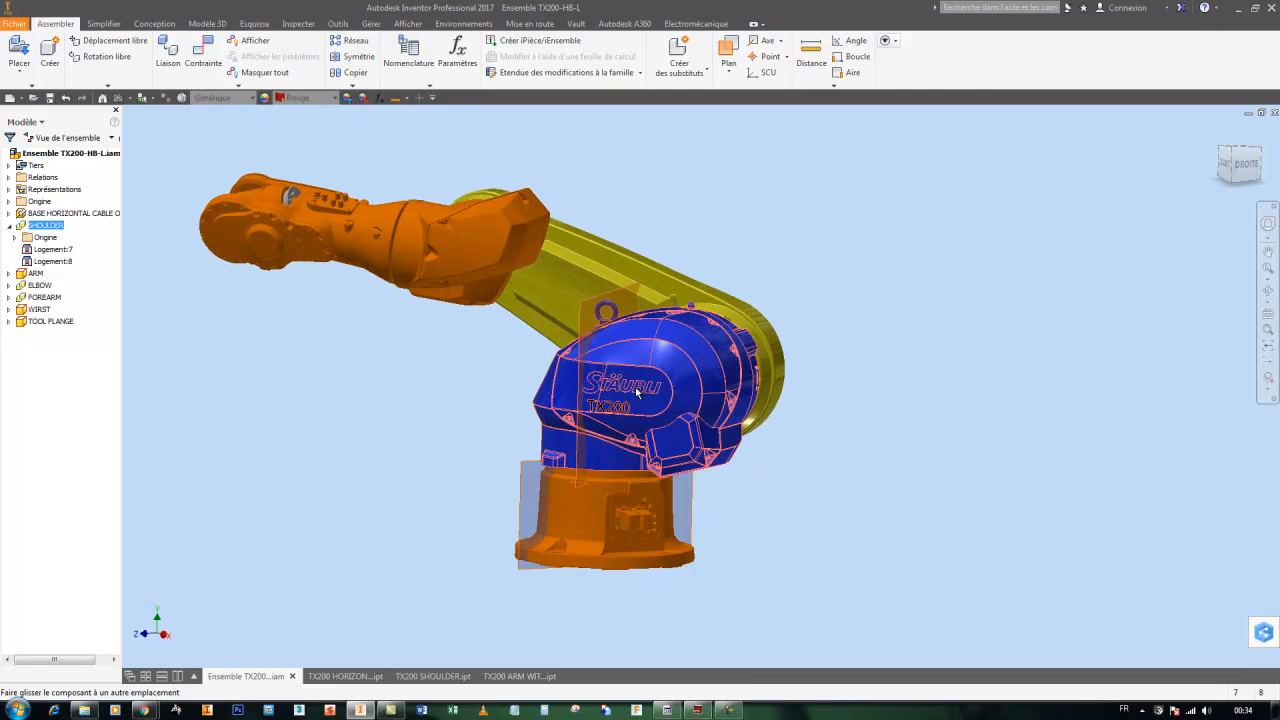
{"action": "left_click", "coordinate": [828, 236]}
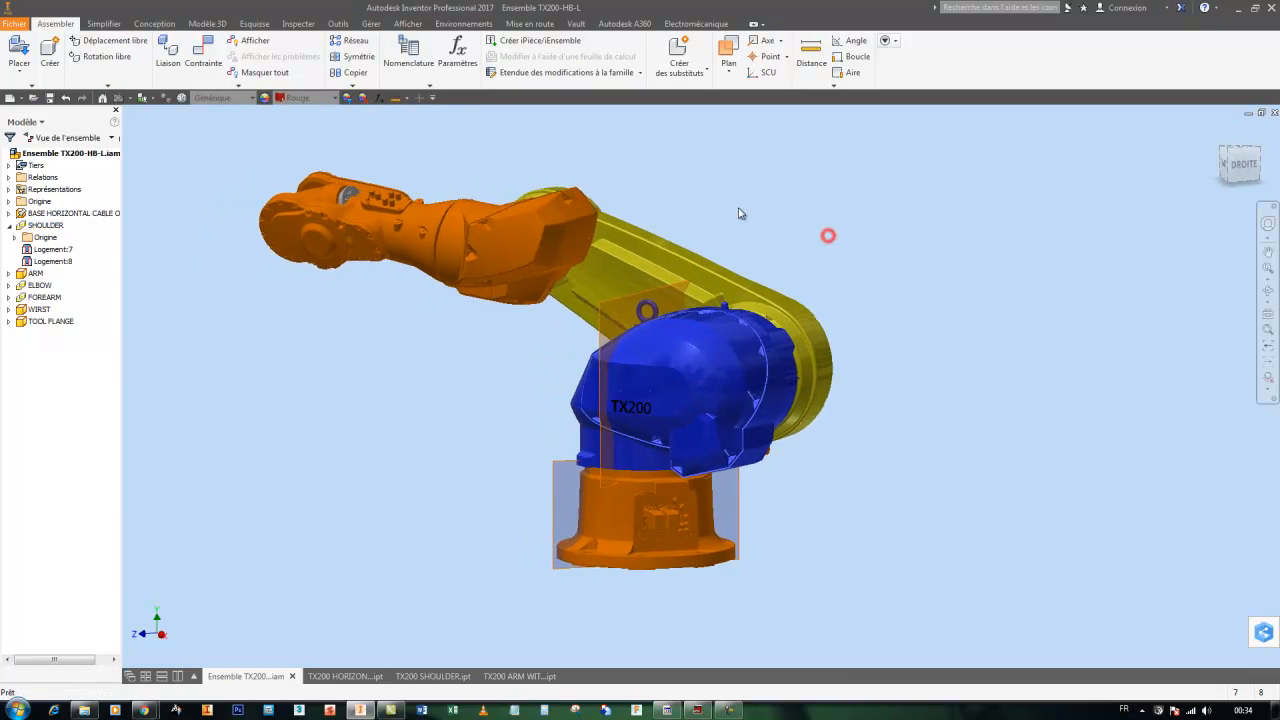
Step: Add an undirected Angle constraint of 0 deg between the shoulder's YZ plane and the base's YZ plane
{"action": "left_click", "coordinate": [201, 60]}
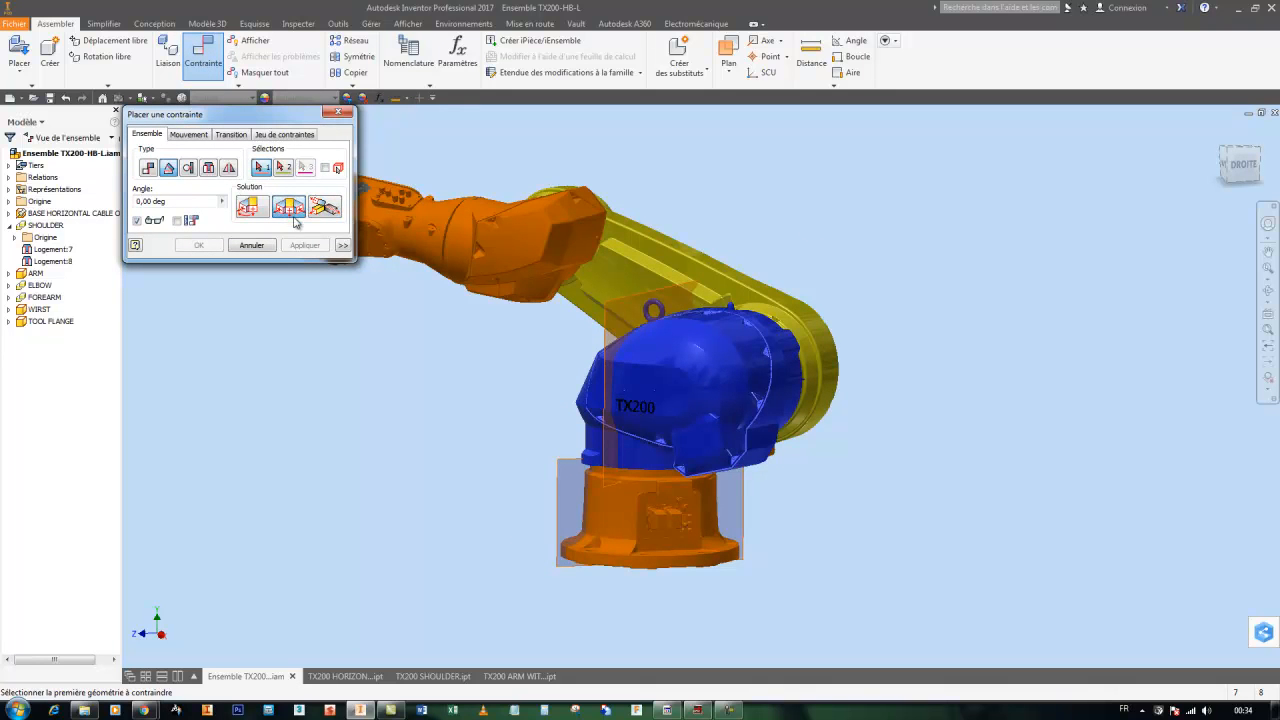
{"action": "left_click", "coordinate": [607, 311]}
{"action": "left_click", "coordinate": [561, 468]}
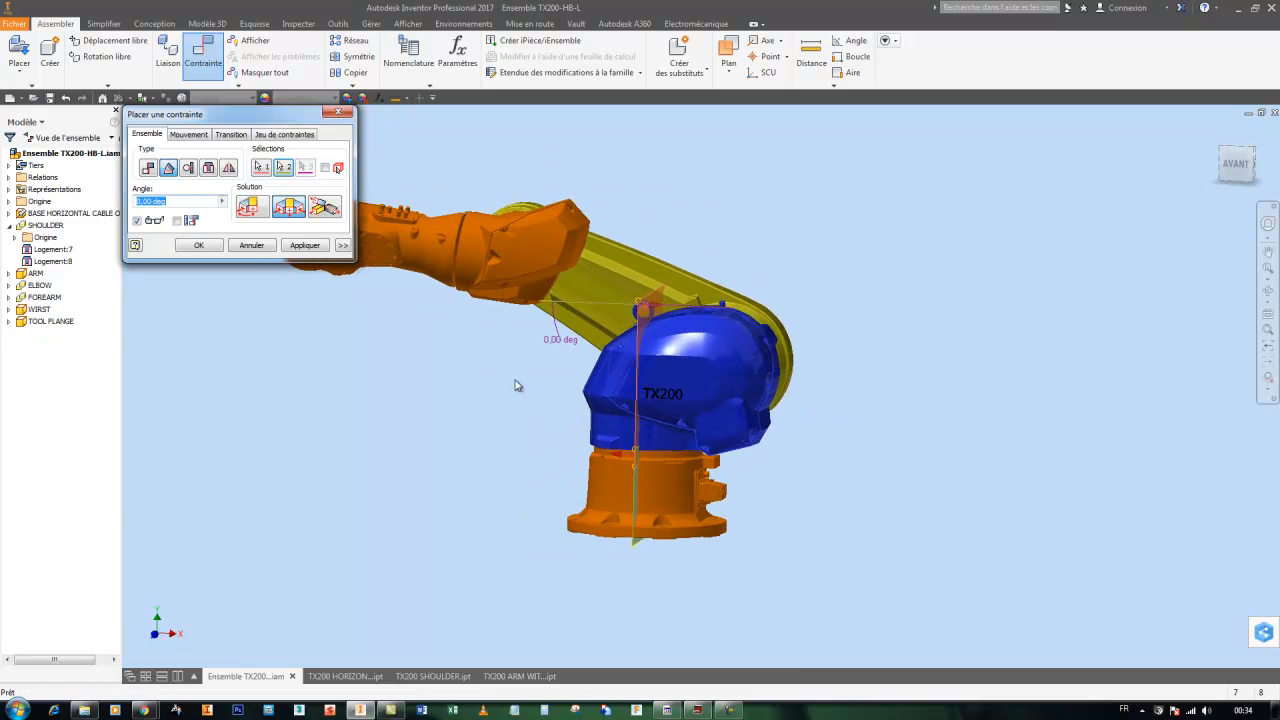
{"action": "left_click", "coordinate": [203, 244]}
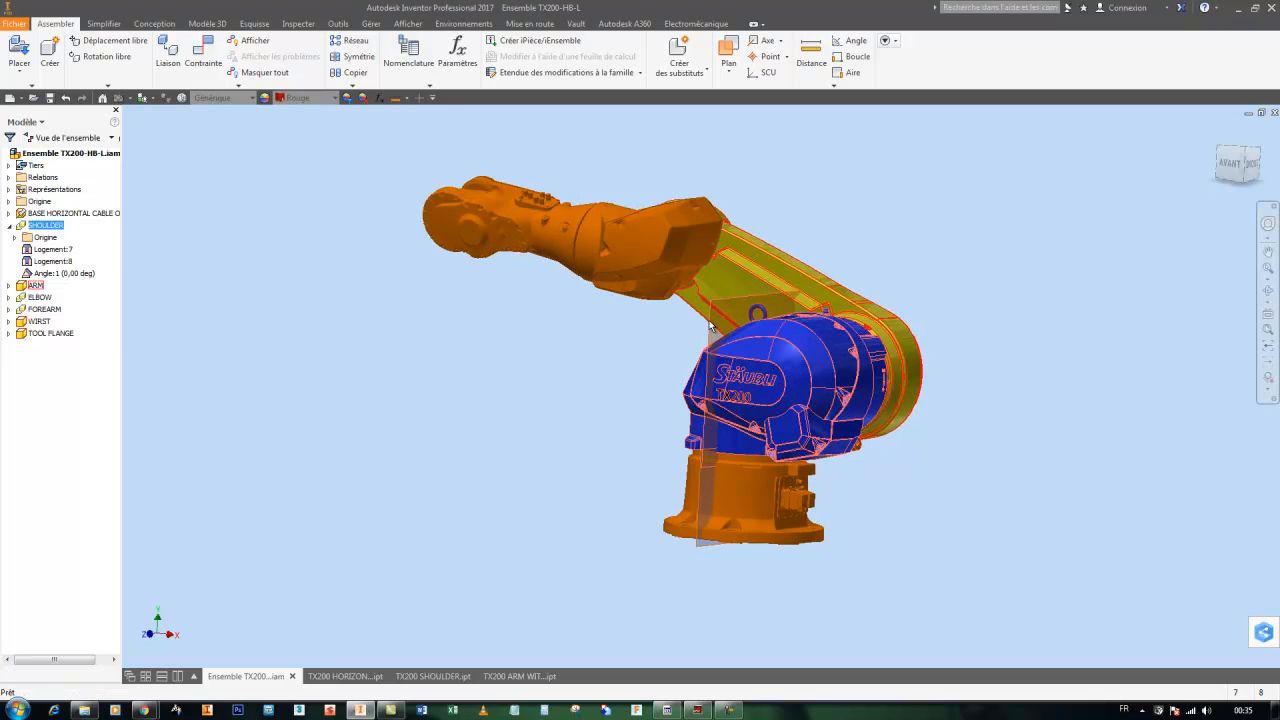
Step: Drive the shoulder's Angle:1 constraint from 0 to 360 deg to animate its rotation on the base
{"action": "right_click", "coordinate": [47, 273]}
{"action": "left_click", "coordinate": [72, 342]}
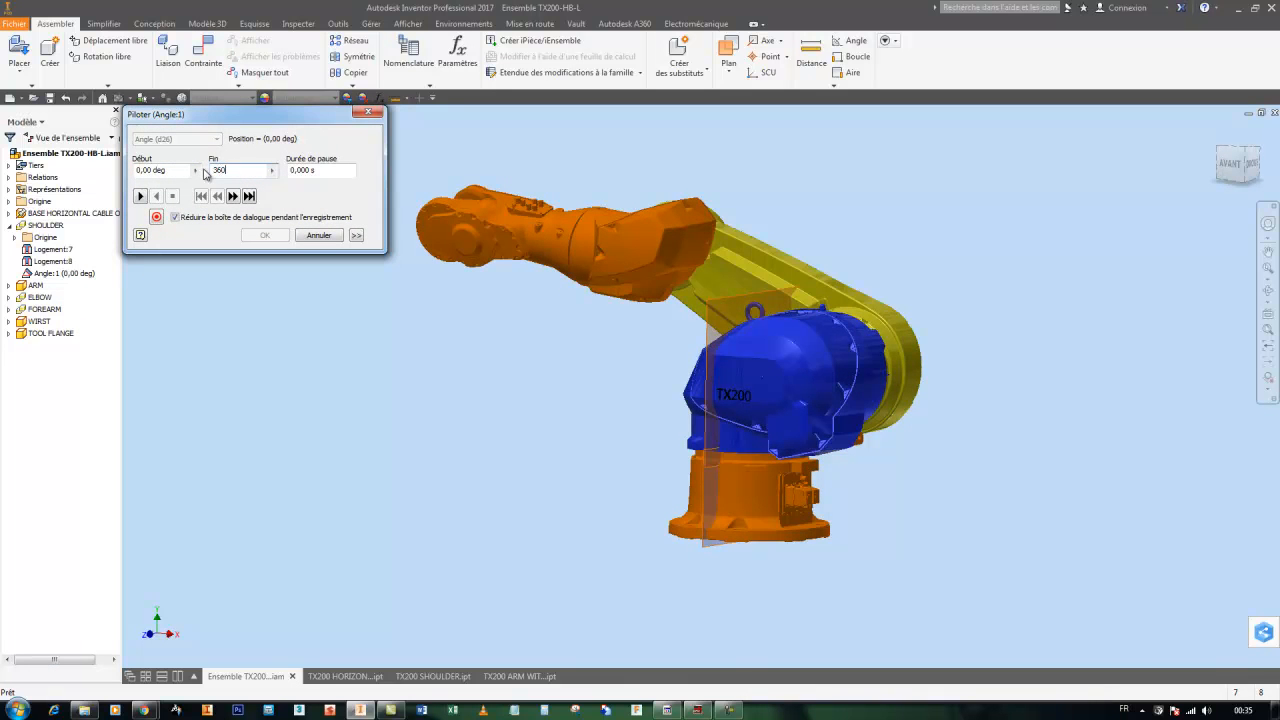
{"action": "left_click", "coordinate": [141, 196]}
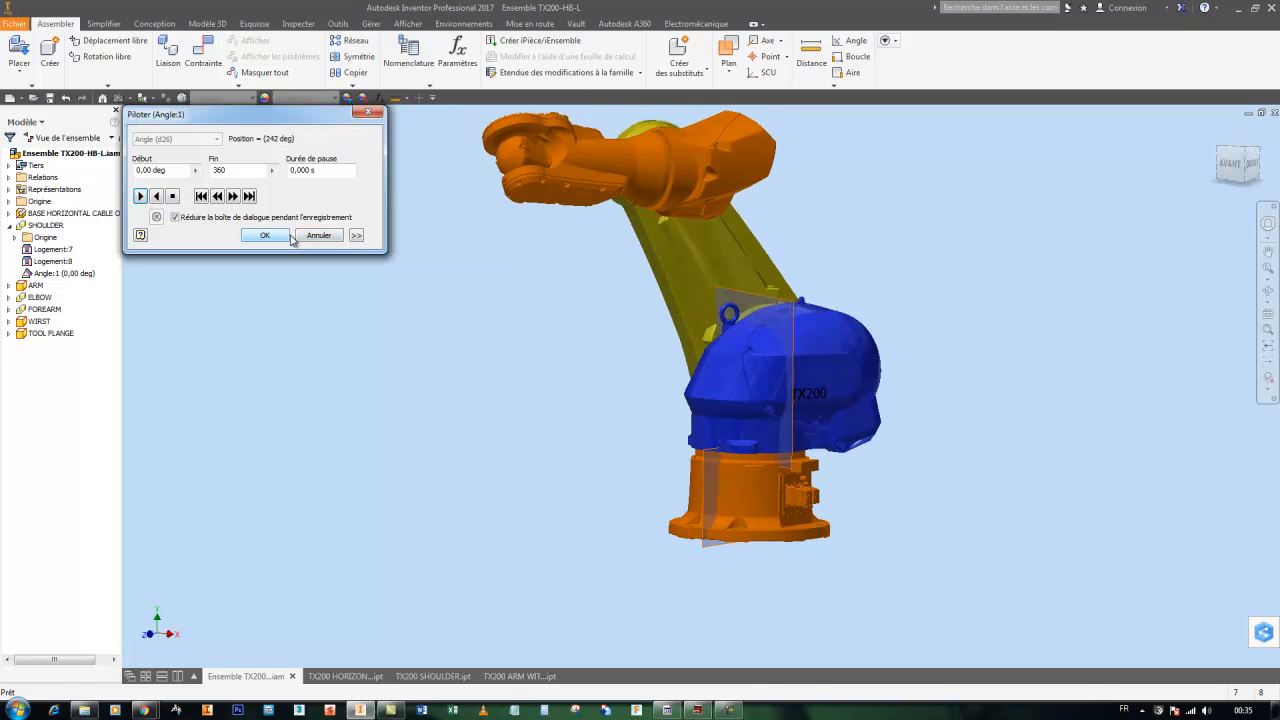
Step: Set the drive's end angle to 180 deg, play the motion, stop it partway and accept the drive settings
{"action": "left_click_drag", "start_coordinate": [234, 169], "coordinate": [212, 170]}
{"action": "type", "text": "180"}
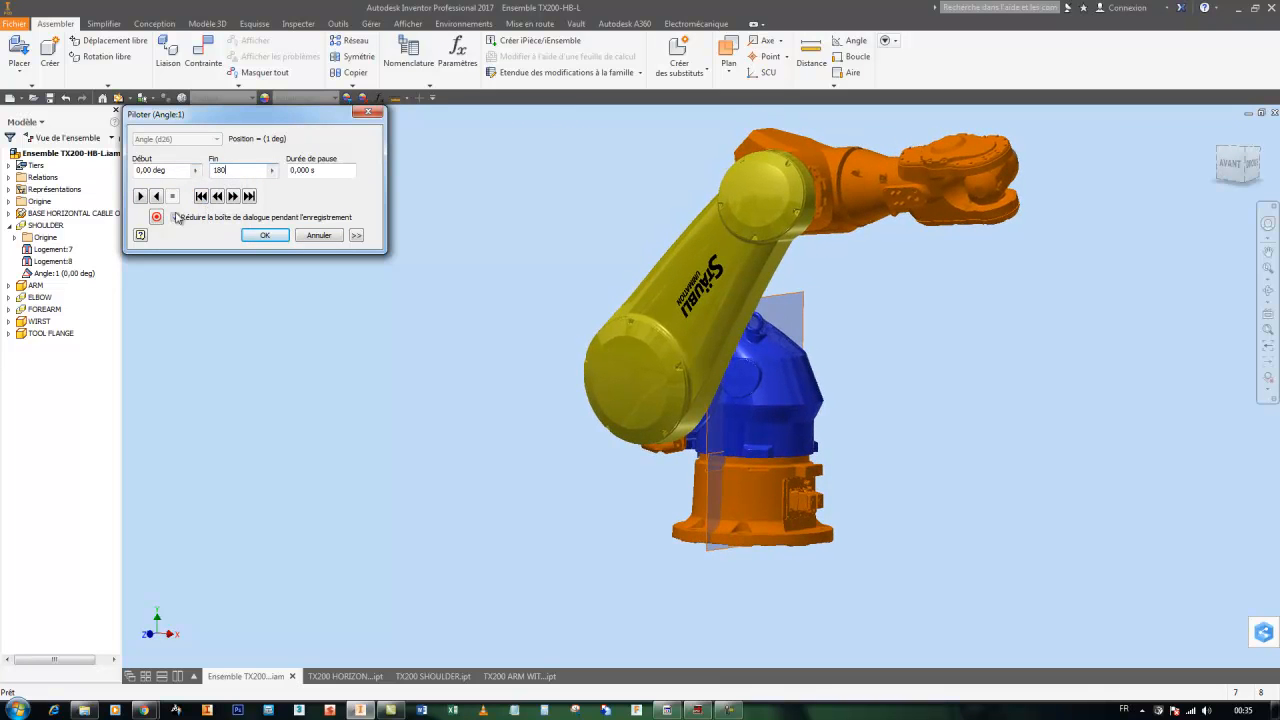
{"action": "left_click", "coordinate": [155, 197]}
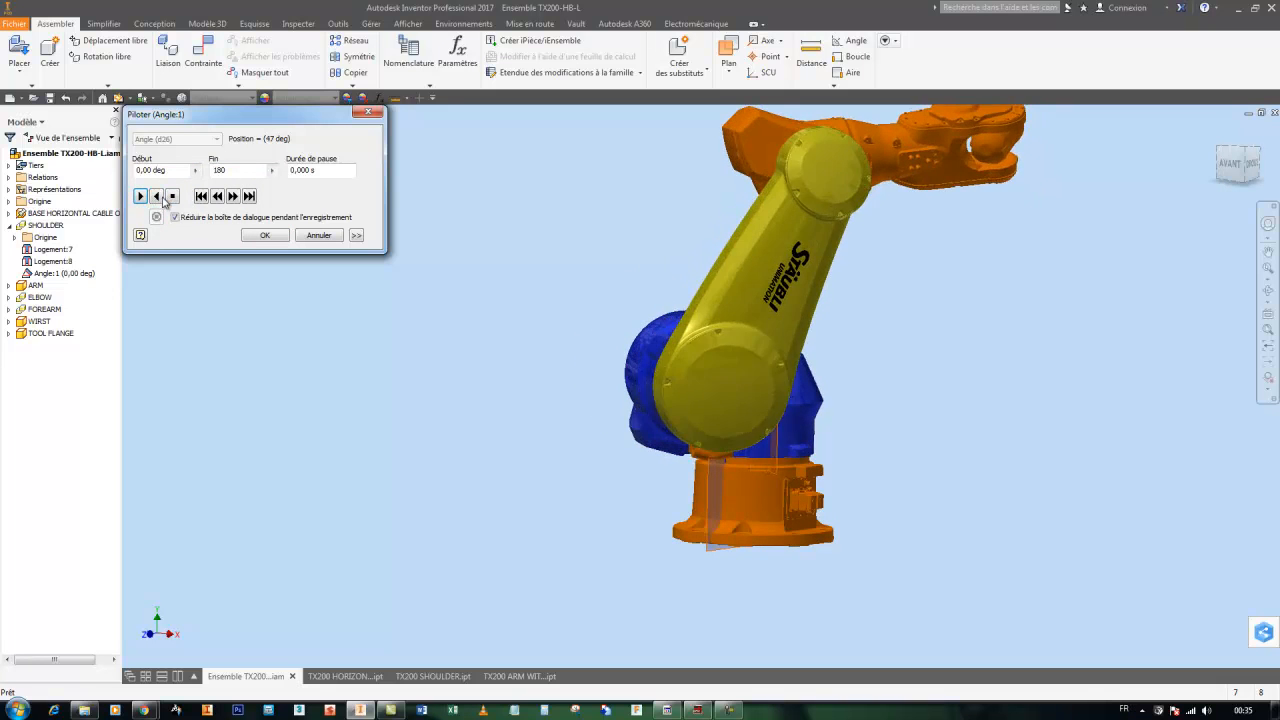
{"action": "left_click", "coordinate": [170, 197]}
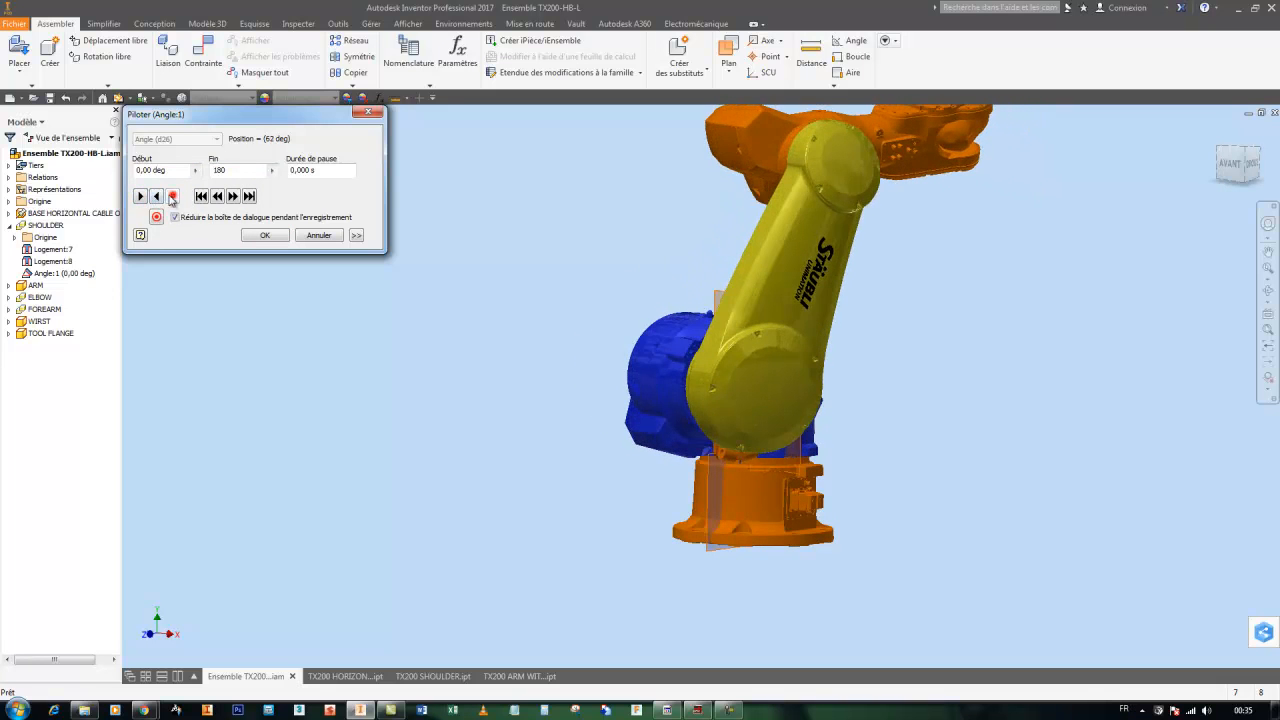
{"action": "left_click", "coordinate": [266, 236]}
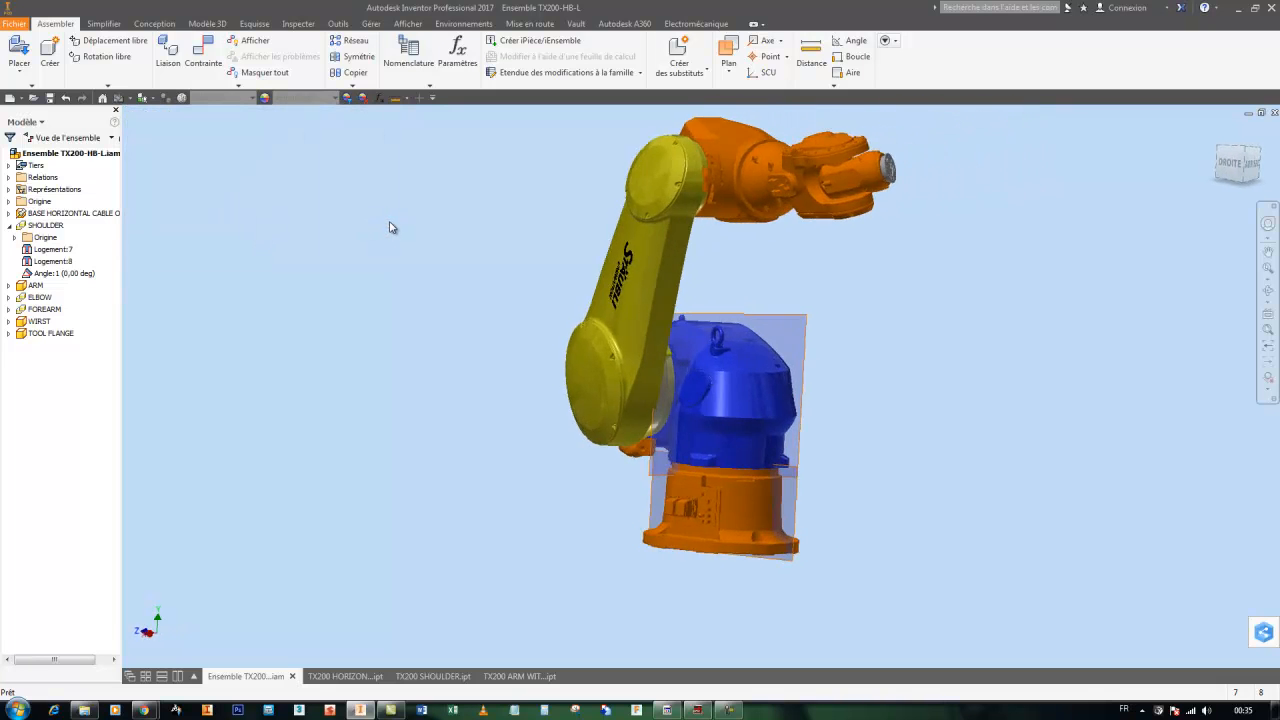
Step: Reopen the drive settings of the shoulder's Angle:1 constraint, reset the motion to its start position and accept
{"action": "right_click", "coordinate": [54, 274]}
{"action": "left_click", "coordinate": [80, 341]}
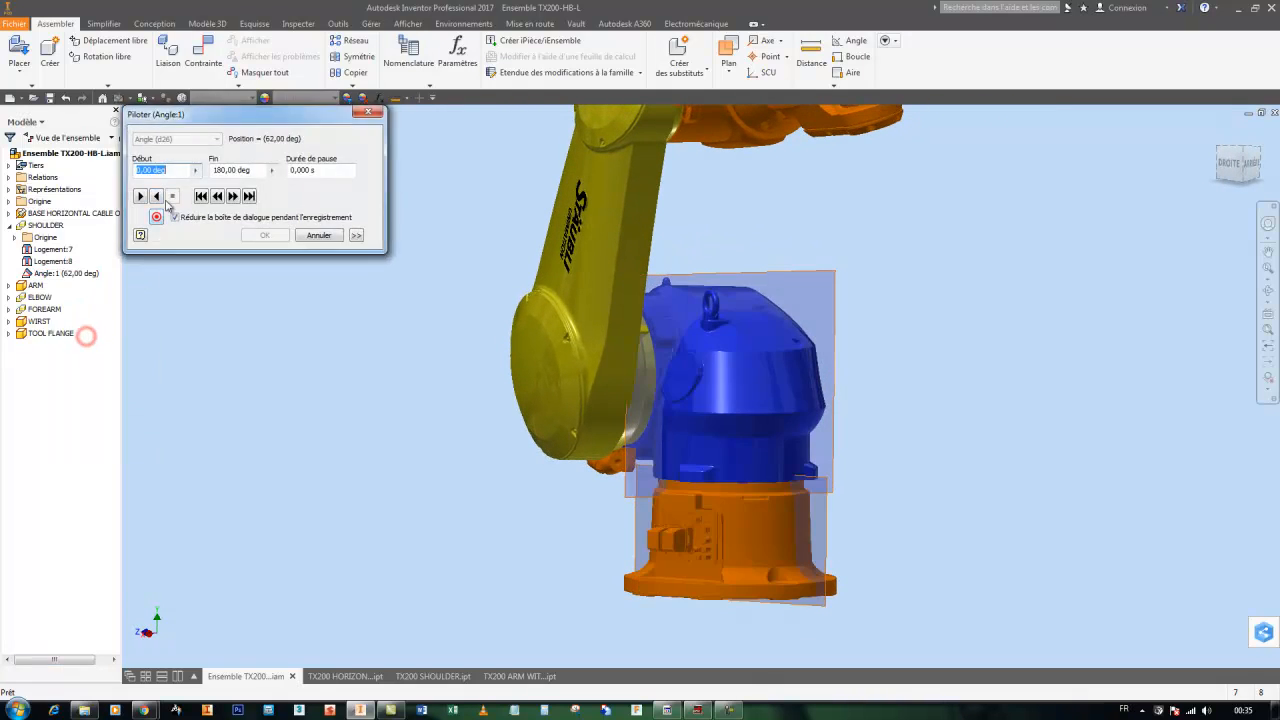
{"action": "left_click", "coordinate": [201, 196]}
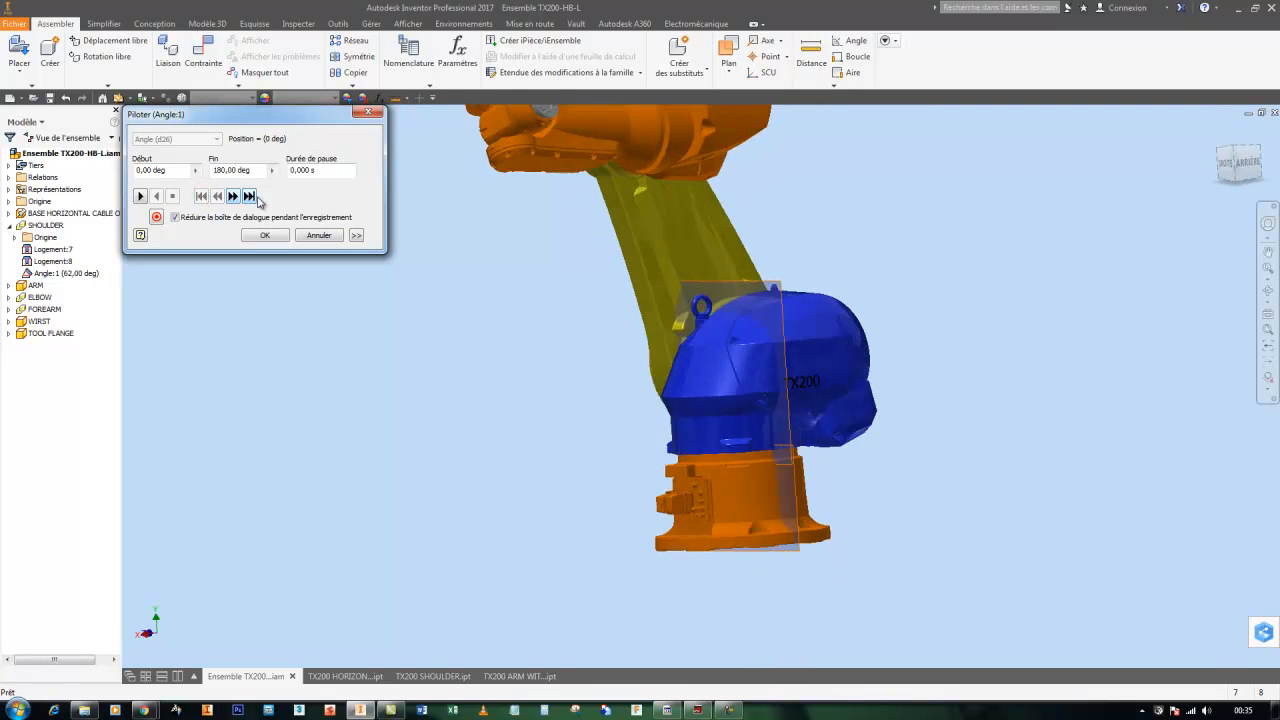
{"action": "left_click", "coordinate": [257, 237]}
{"action": "left_click", "coordinate": [353, 248]}
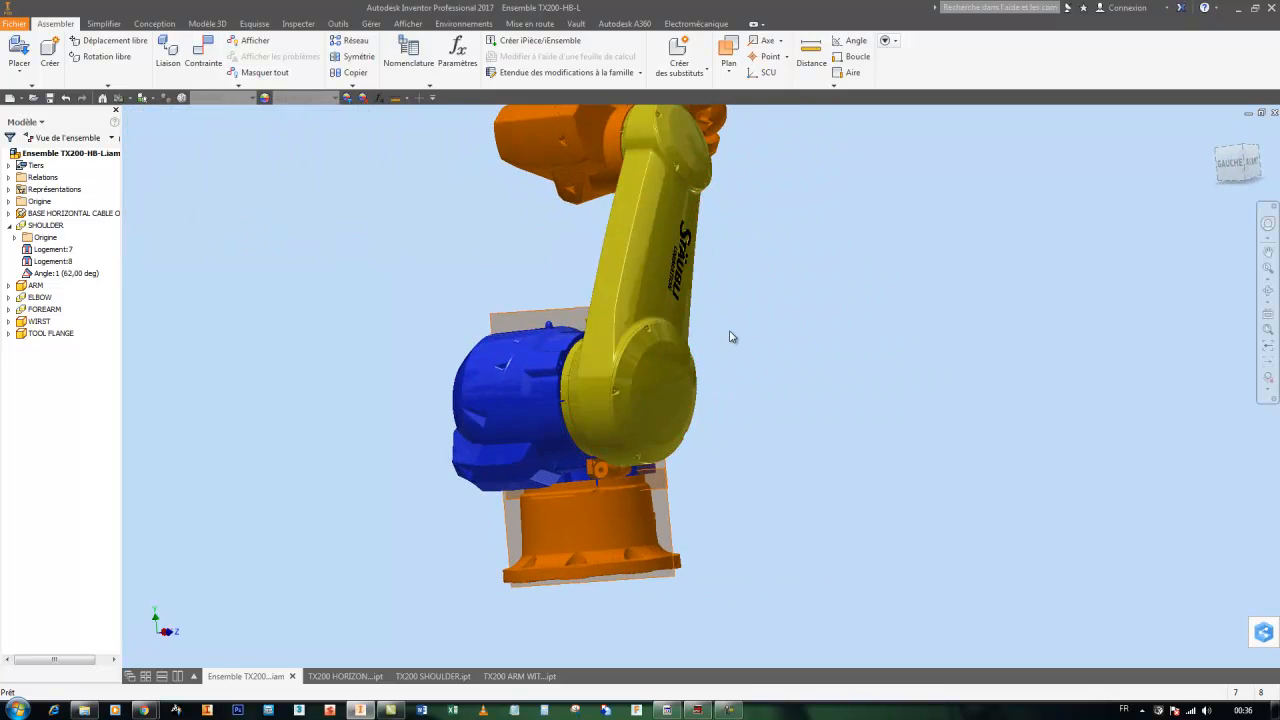
Step: In the TX200 SHOULDER part, create a work axis through the center of the large round face's circular edge
{"action": "left_click", "coordinate": [731, 299]}
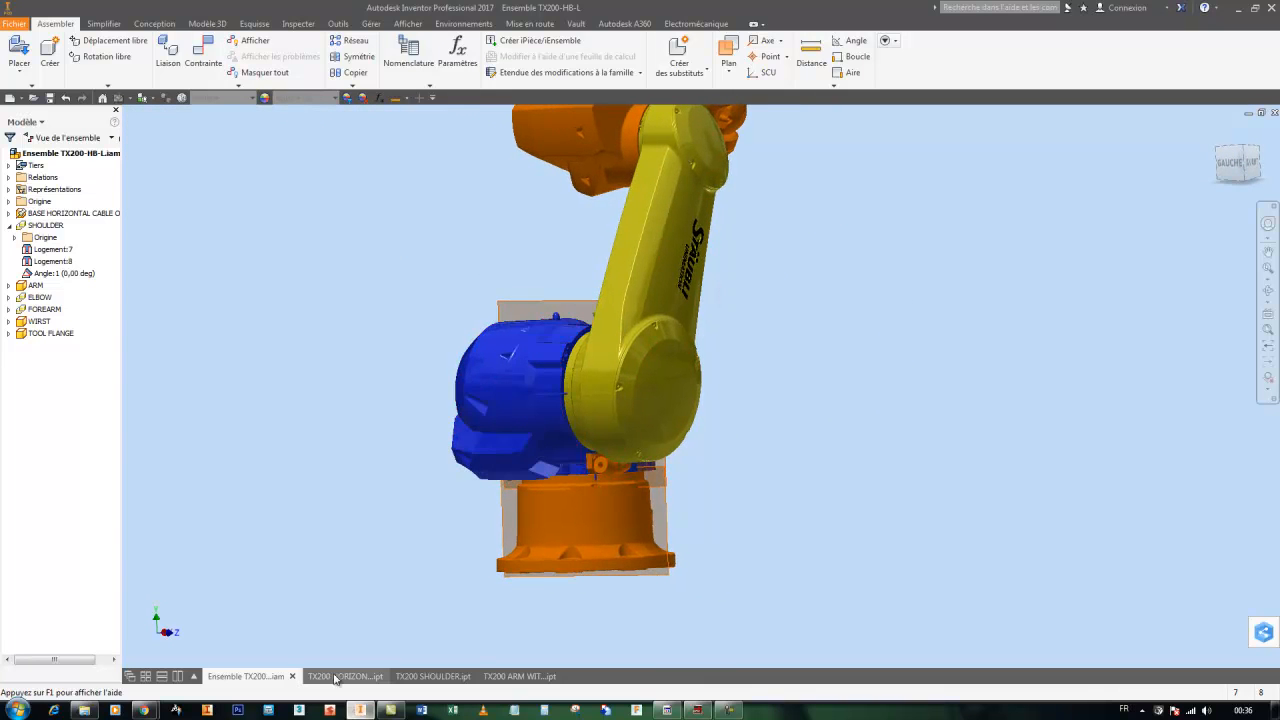
{"action": "left_click", "coordinate": [342, 676]}
{"action": "left_click", "coordinate": [408, 676]}
{"action": "left_click", "coordinate": [514, 309]}
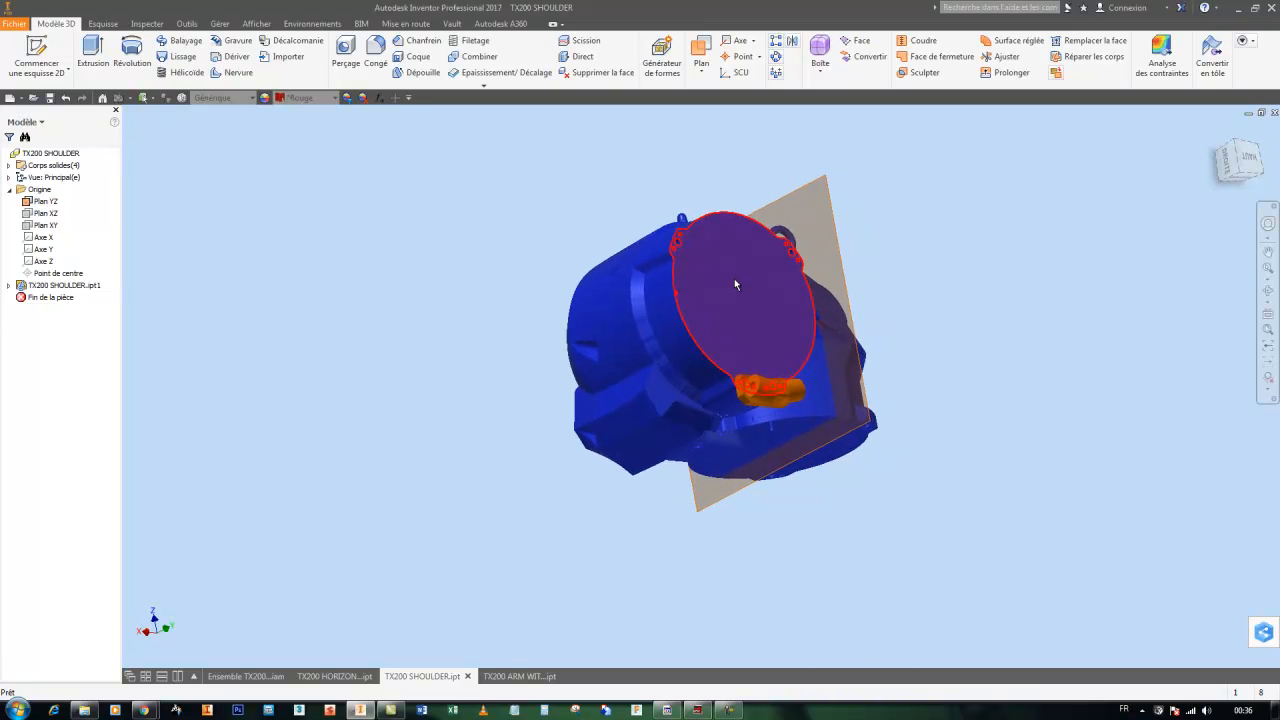
{"action": "left_click", "coordinate": [750, 42]}
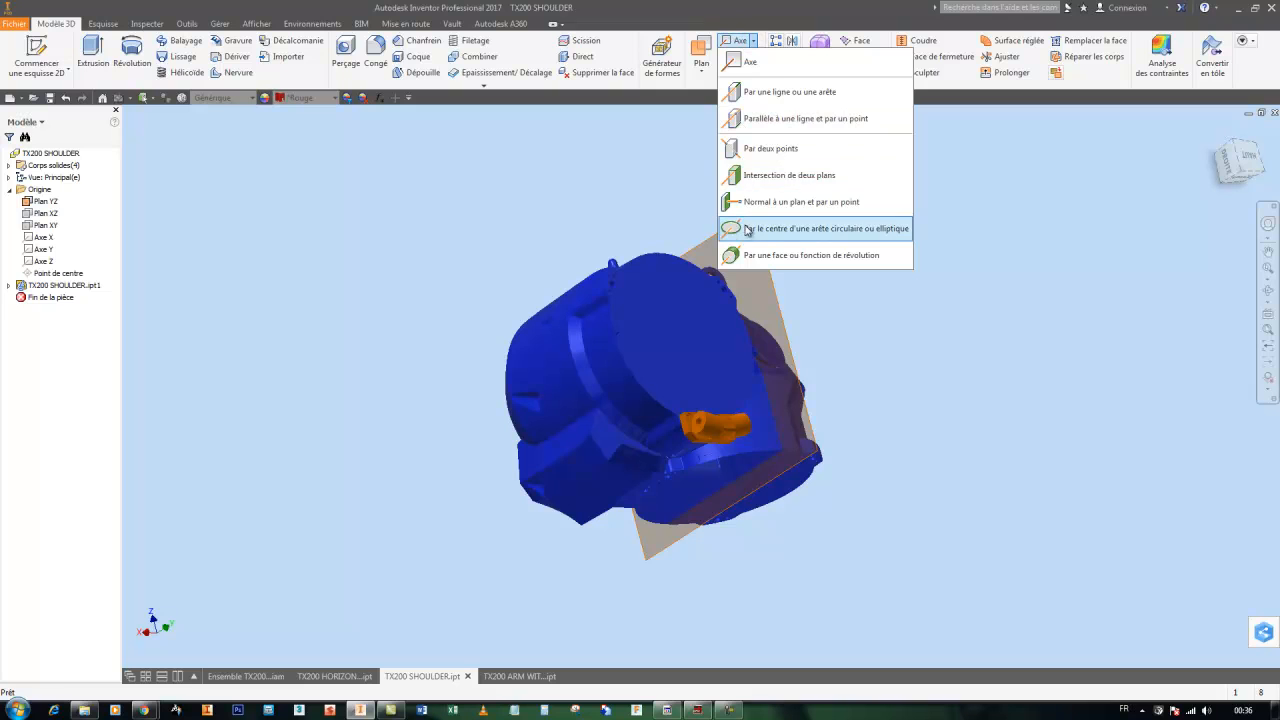
{"action": "left_click", "coordinate": [790, 229]}
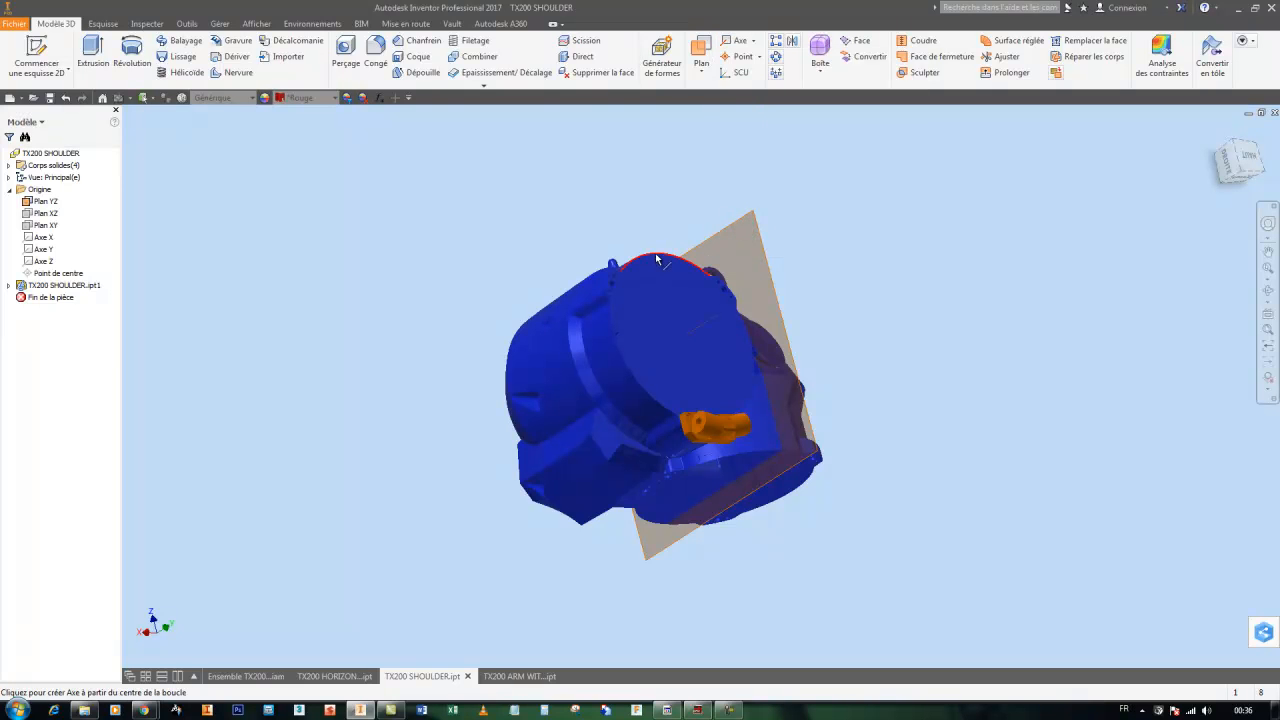
{"action": "left_click", "coordinate": [756, 45]}
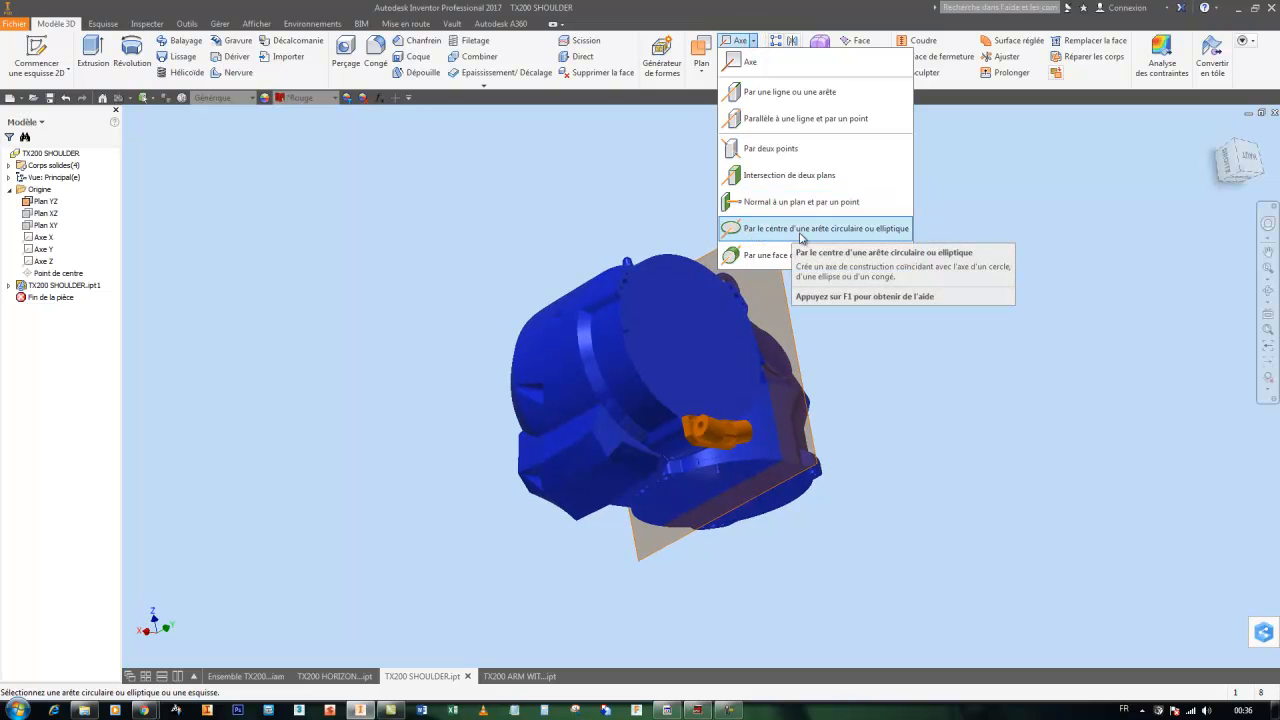
{"action": "left_click", "coordinate": [652, 228]}
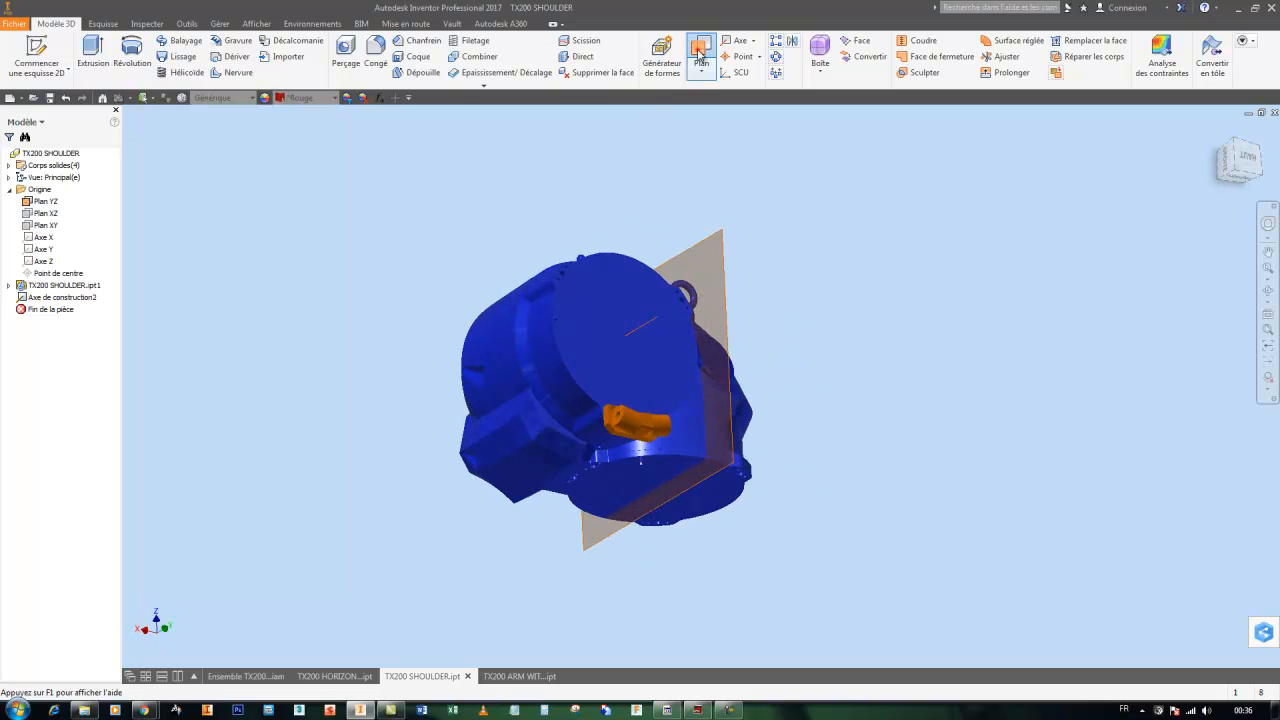
Step: Create a work plane on the shoulder through the new axis and the small locating feature at the round face's rim
{"action": "left_click", "coordinate": [657, 320]}
{"action": "middle_click_drag", "start_coordinate": [657, 320], "coordinate": [583, 243], "text": "shift"}
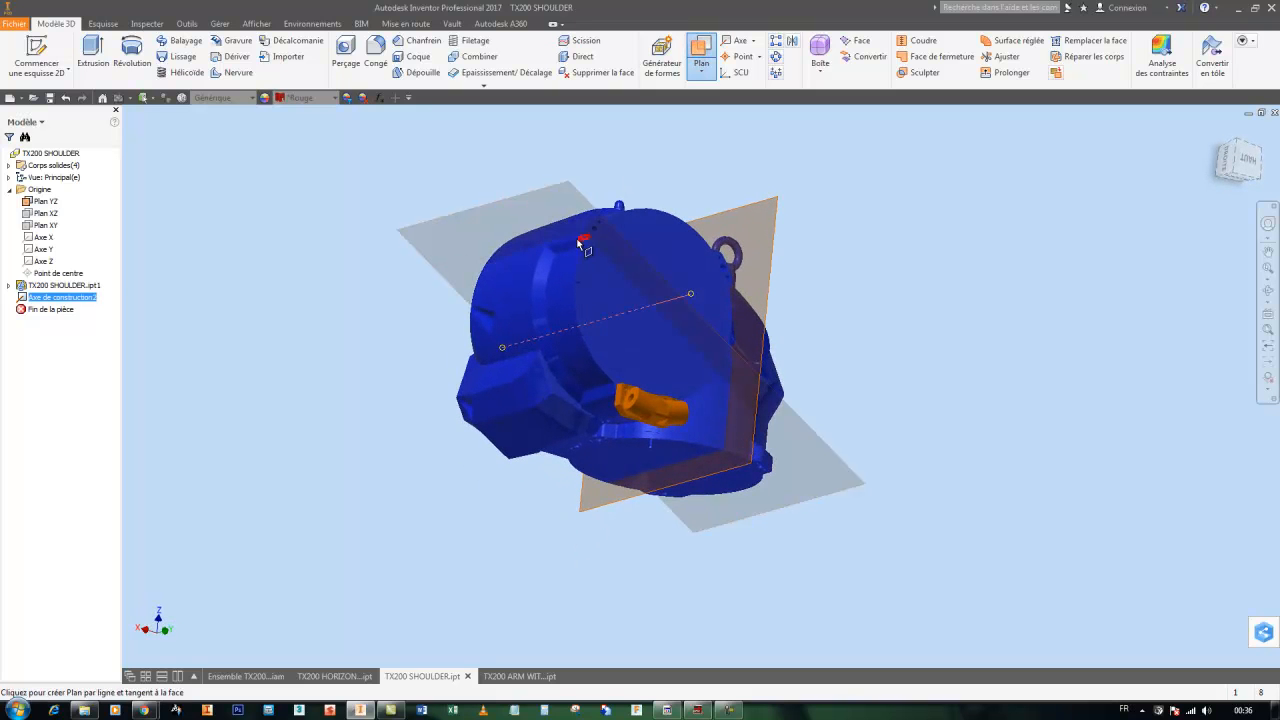
{"action": "left_click", "coordinate": [571, 243]}
{"action": "middle_click_drag", "start_coordinate": [478, 192], "coordinate": [424, 168], "text": "shift"}
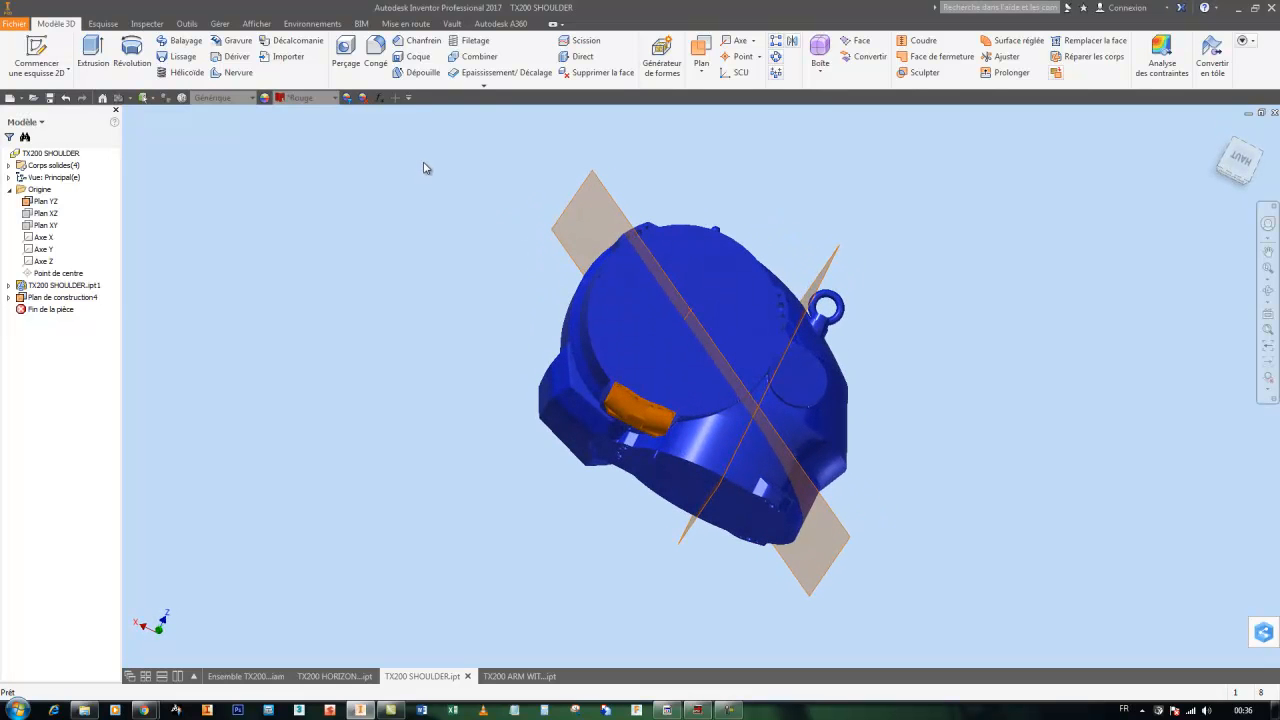
Step: Return to the robot assembly and open the arm's part file in its own window
{"action": "left_click", "coordinate": [250, 677]}
{"action": "middle_click_drag", "start_coordinate": [522, 338], "coordinate": [530, 346], "text": "shift"}
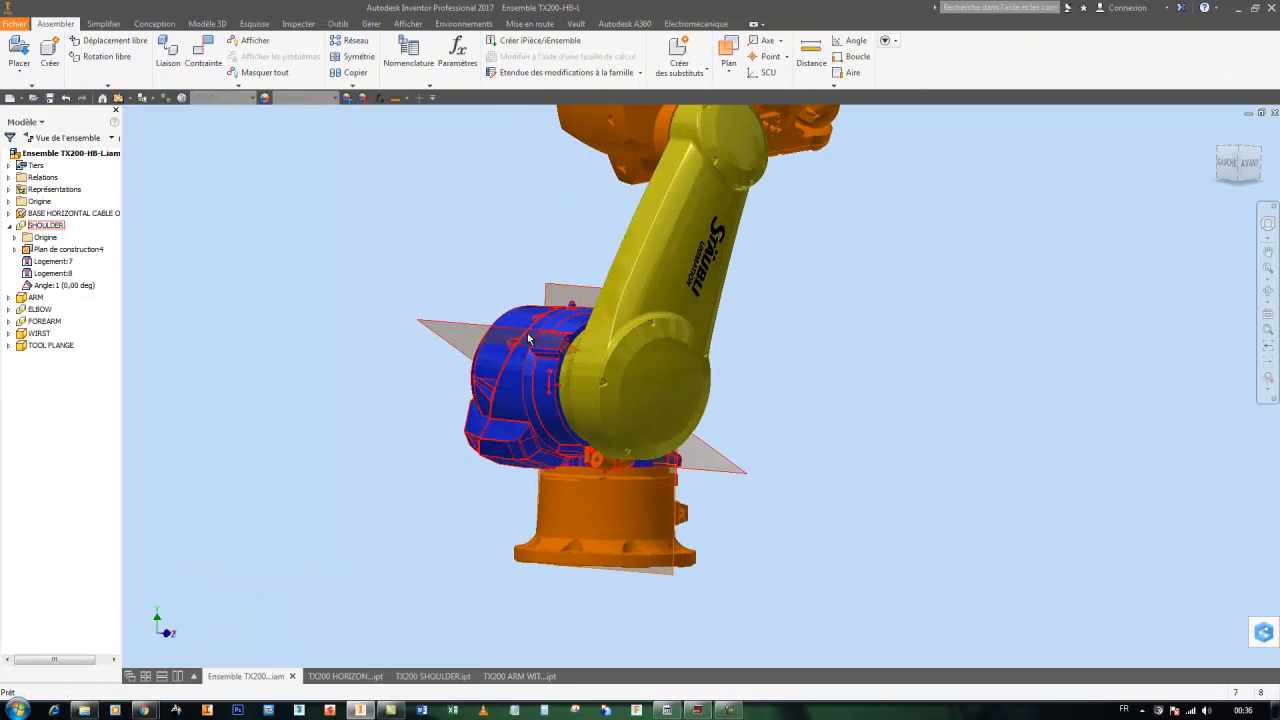
{"action": "middle_click_drag", "start_coordinate": [453, 250], "coordinate": [455, 243], "text": "shift"}
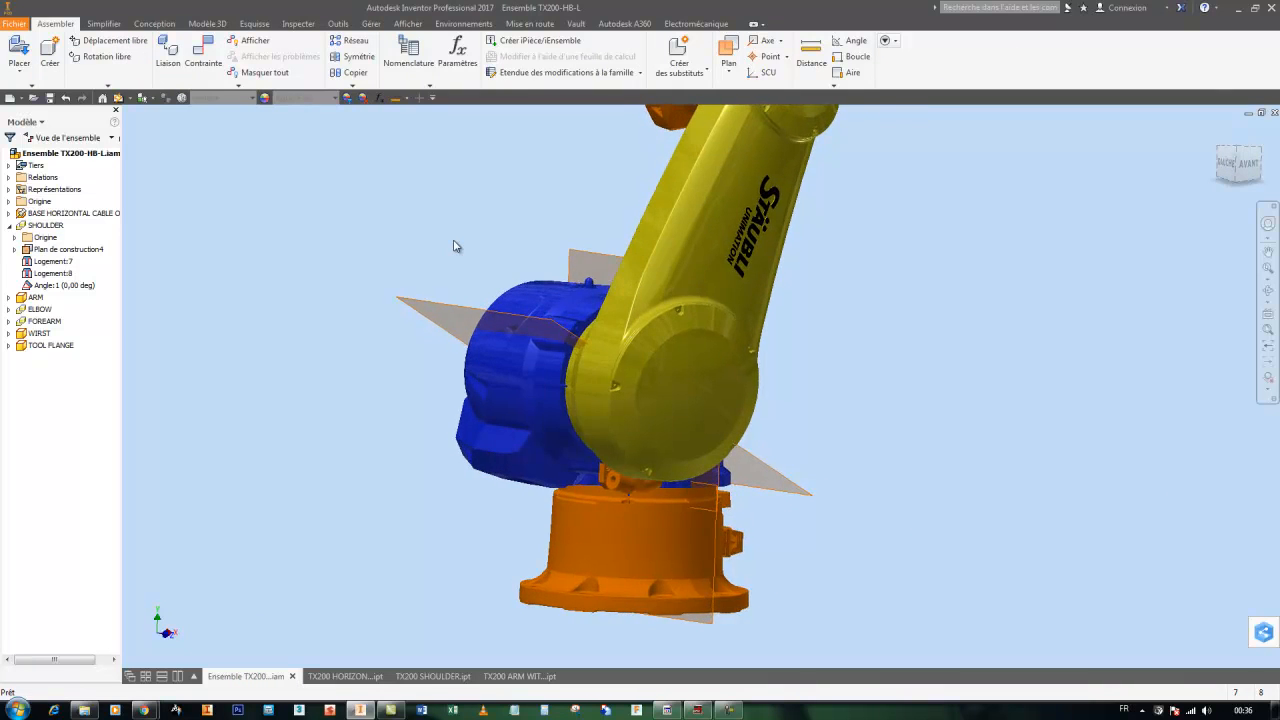
{"action": "middle_click_drag", "start_coordinate": [792, 265], "coordinate": [722, 259], "text": "shift"}
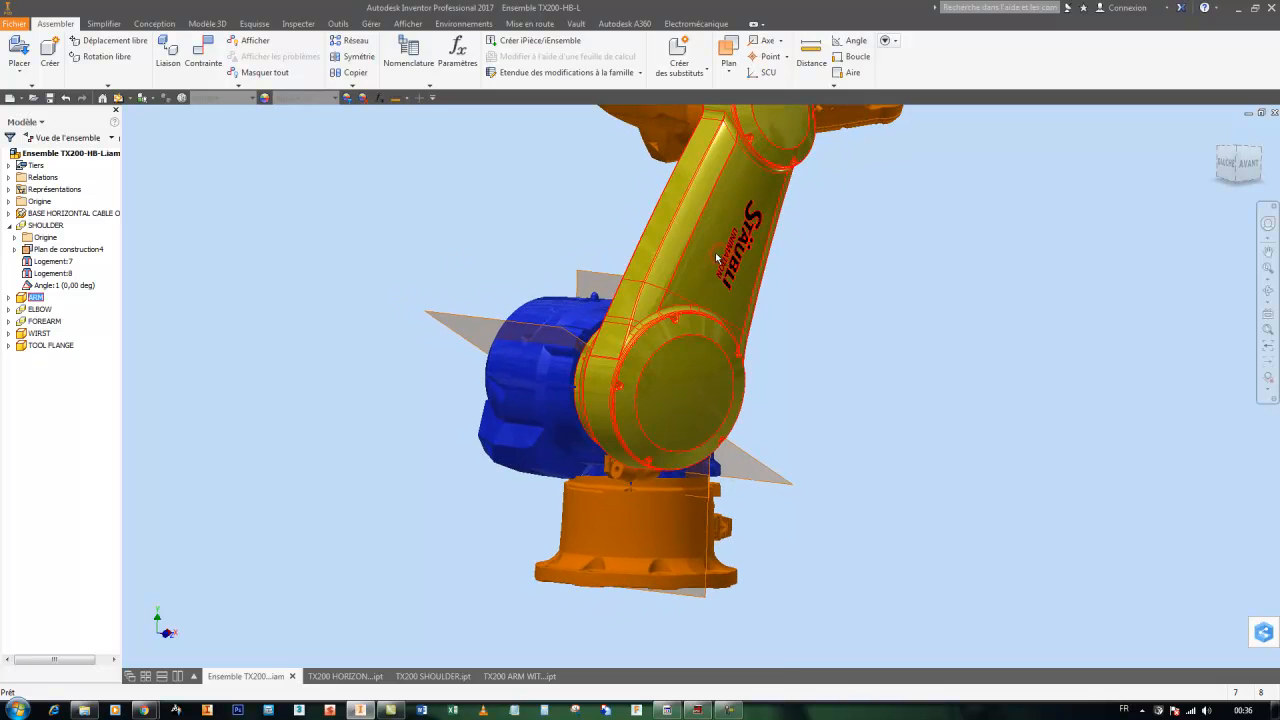
{"action": "right_click", "coordinate": [716, 258]}
{"action": "left_click", "coordinate": [728, 212]}
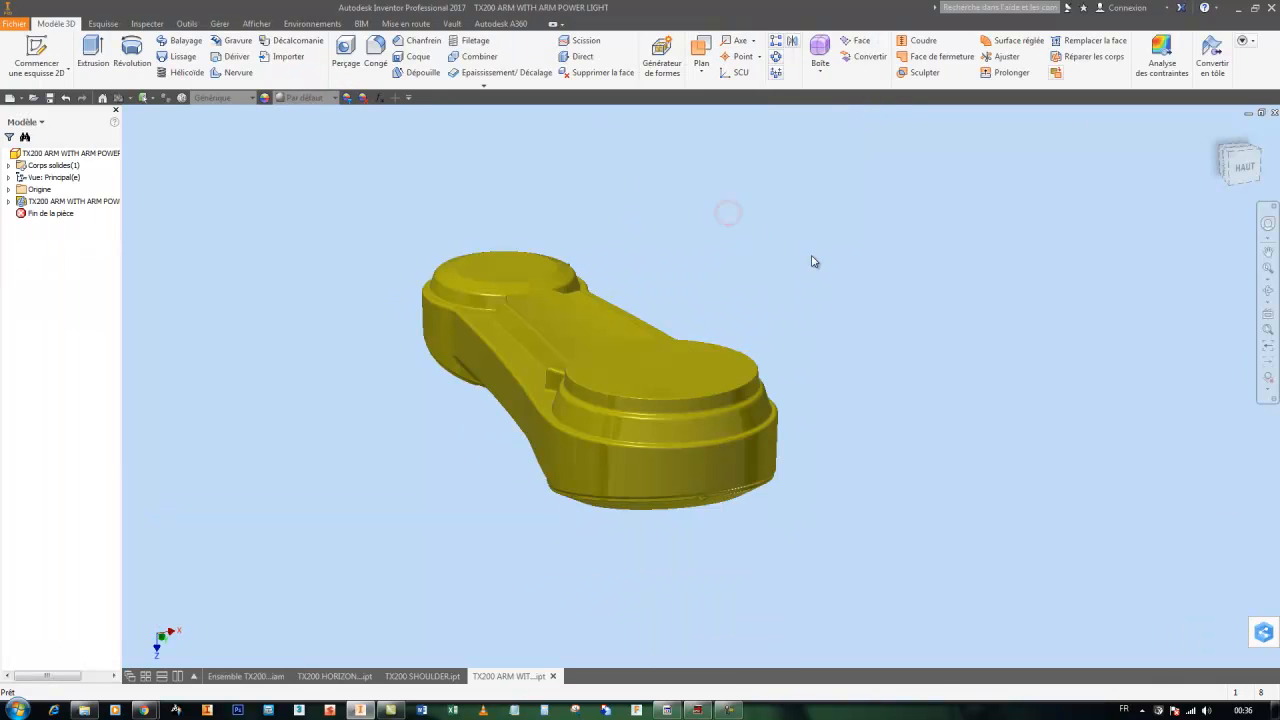
Step: Create a work axis through the center of the circular edge on the arm's larger end boss
{"action": "mouse_move", "coordinate": [813, 262]}
{"action": "middle_mouse_down", "text": "shift"}
{"action": "mouse_move", "coordinate": [771, 280]}
{"action": "mouse_move", "coordinate": [714, 266]}
{"action": "mouse_move", "coordinate": [685, 296]}
{"action": "mouse_move", "coordinate": [720, 223]}
{"action": "middle_mouse_up", "text": "shift"}
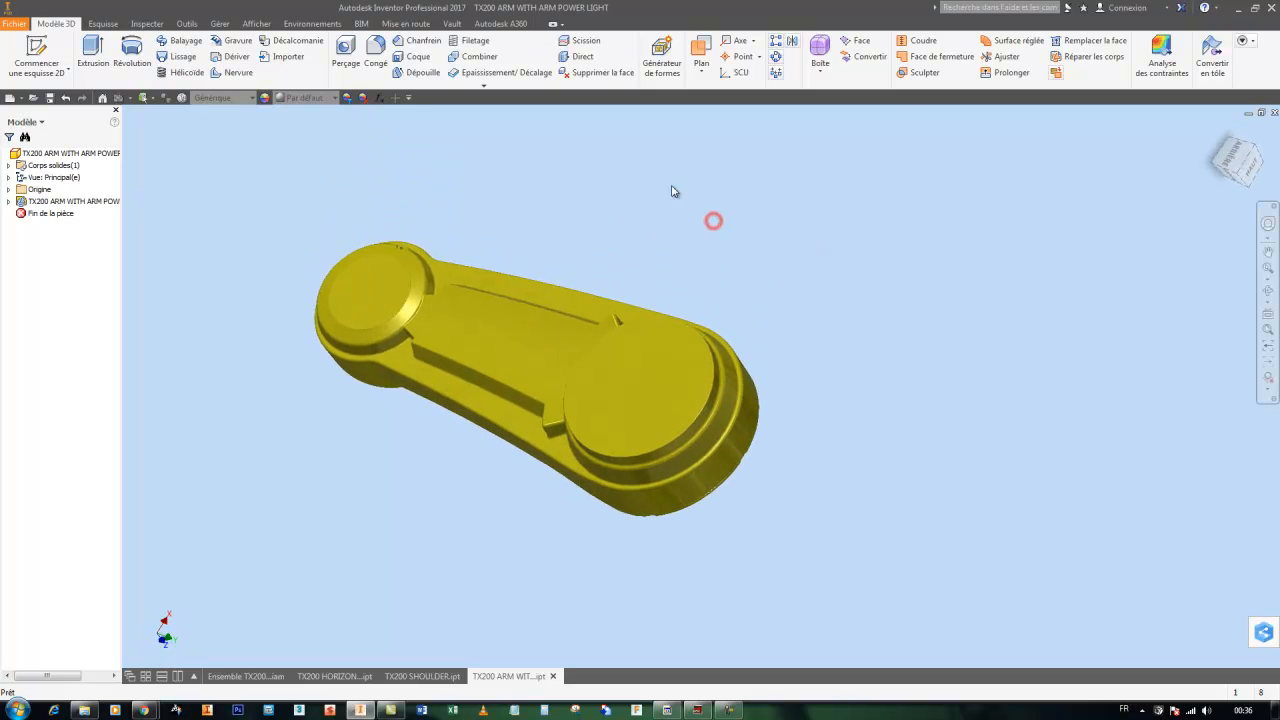
{"action": "left_click", "coordinate": [752, 41]}
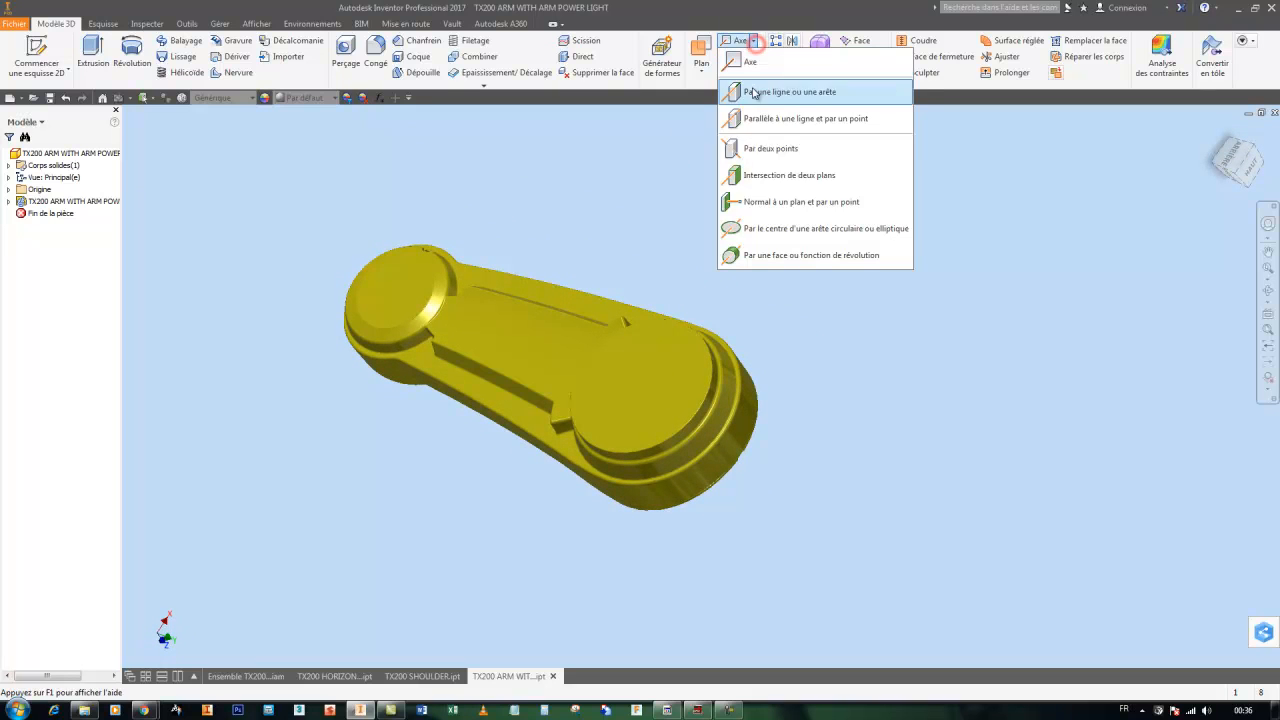
{"action": "left_click", "coordinate": [771, 229]}
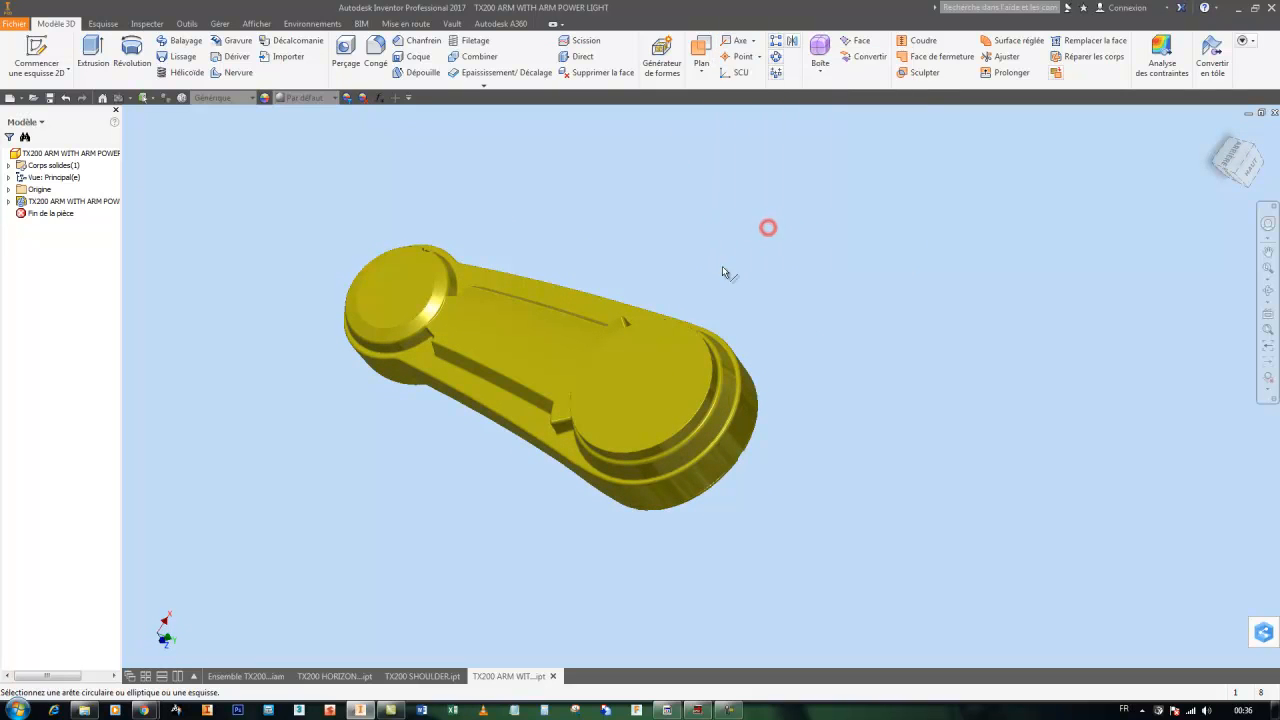
{"action": "left_click", "coordinate": [685, 331]}
{"action": "middle_click_drag", "start_coordinate": [690, 270], "coordinate": [701, 125], "text": "shift"}
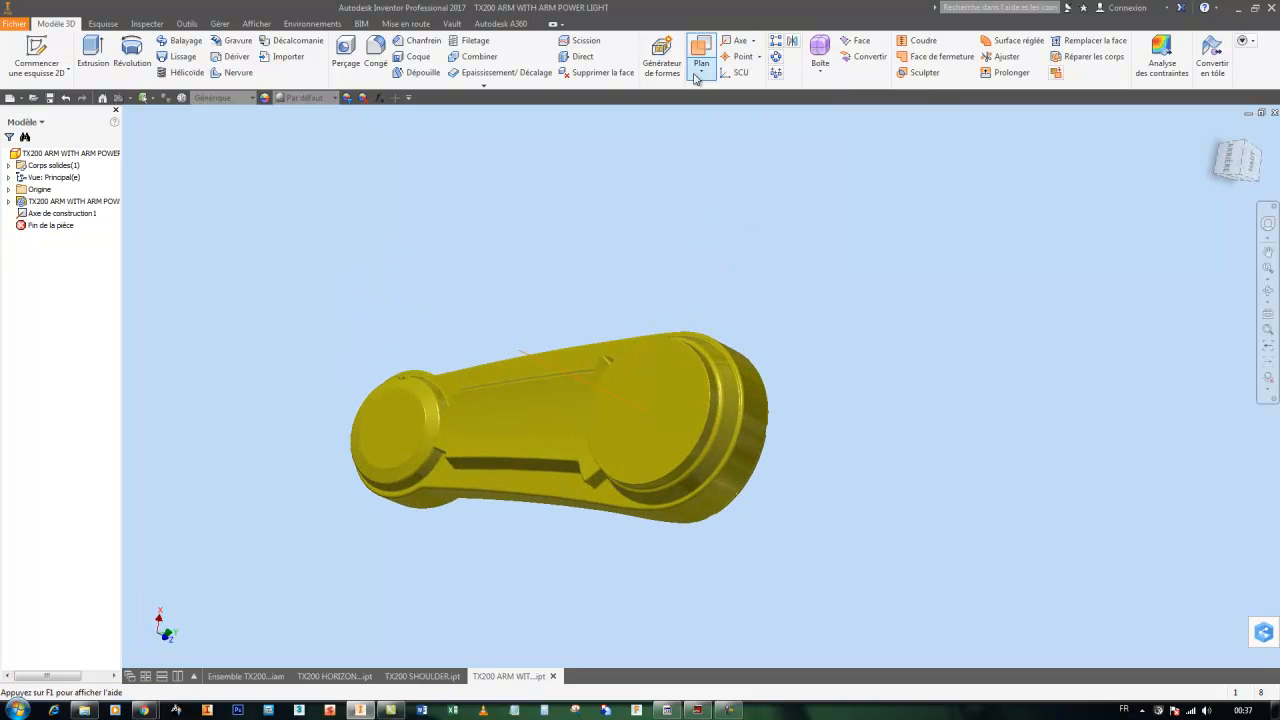
Step: Create a work plane on the arm through the new axis and the small flat face in the boss's rim notch
{"action": "left_click", "coordinate": [700, 52]}
{"action": "left_click", "coordinate": [577, 376]}
{"action": "middle_click_drag", "start_coordinate": [640, 334], "coordinate": [677, 196], "text": "shift"}
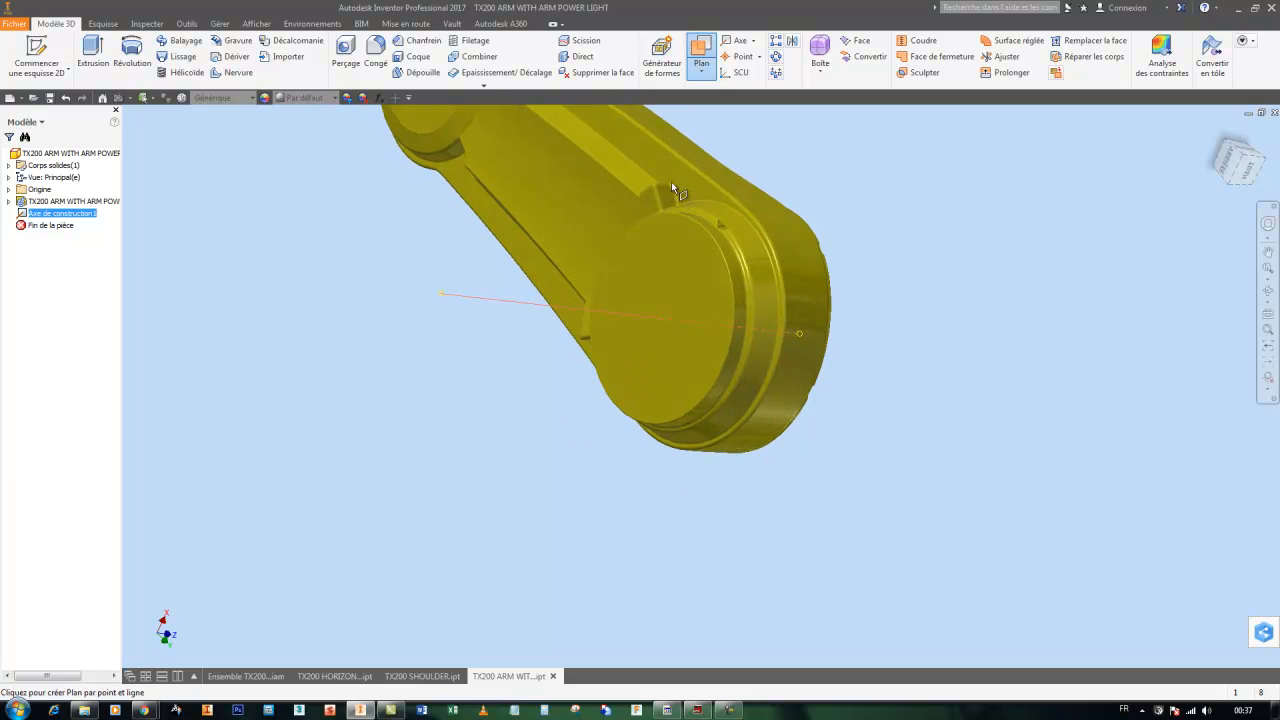
{"action": "scroll", "coordinate": [663, 199], "scroll_direction": "up", "scroll_amount": 3}
{"action": "scroll", "coordinate": [655, 207], "scroll_direction": "down", "scroll_amount": 3}
{"action": "middle_click_drag", "start_coordinate": [653, 207], "coordinate": [608, 460], "text": "shift"}
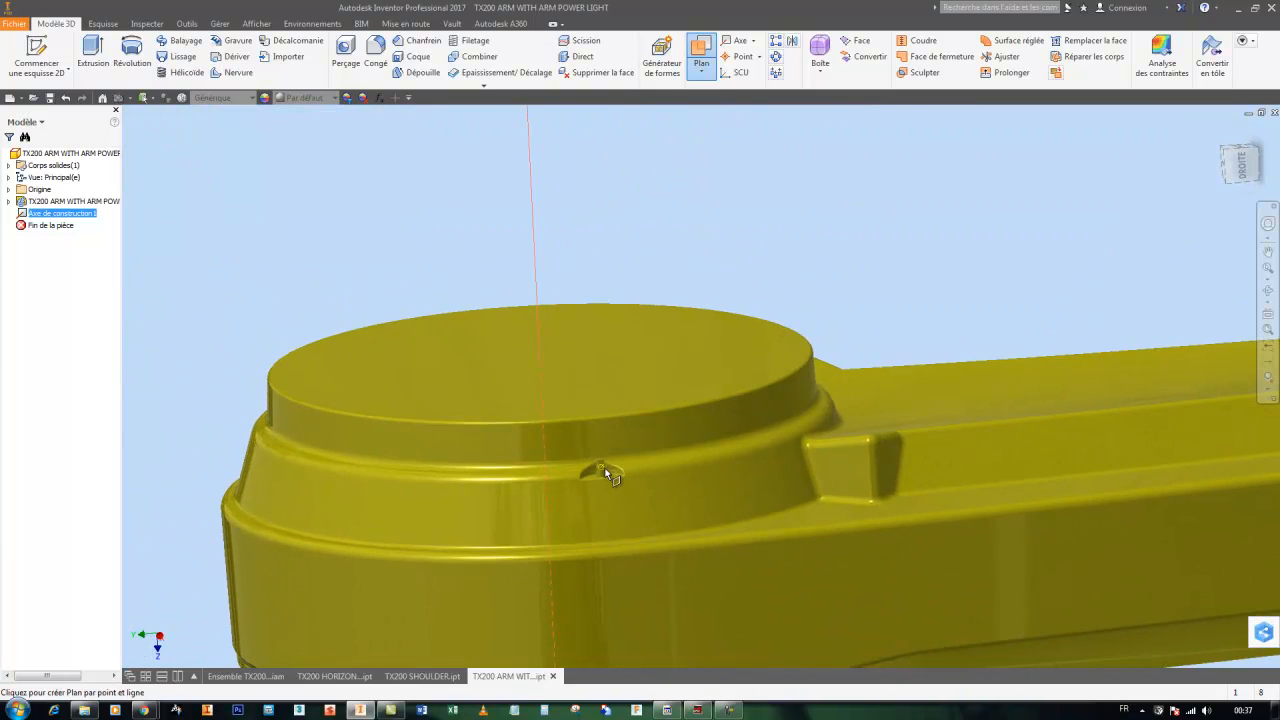
{"action": "scroll", "coordinate": [606, 474], "scroll_direction": "up", "scroll_amount": 5}
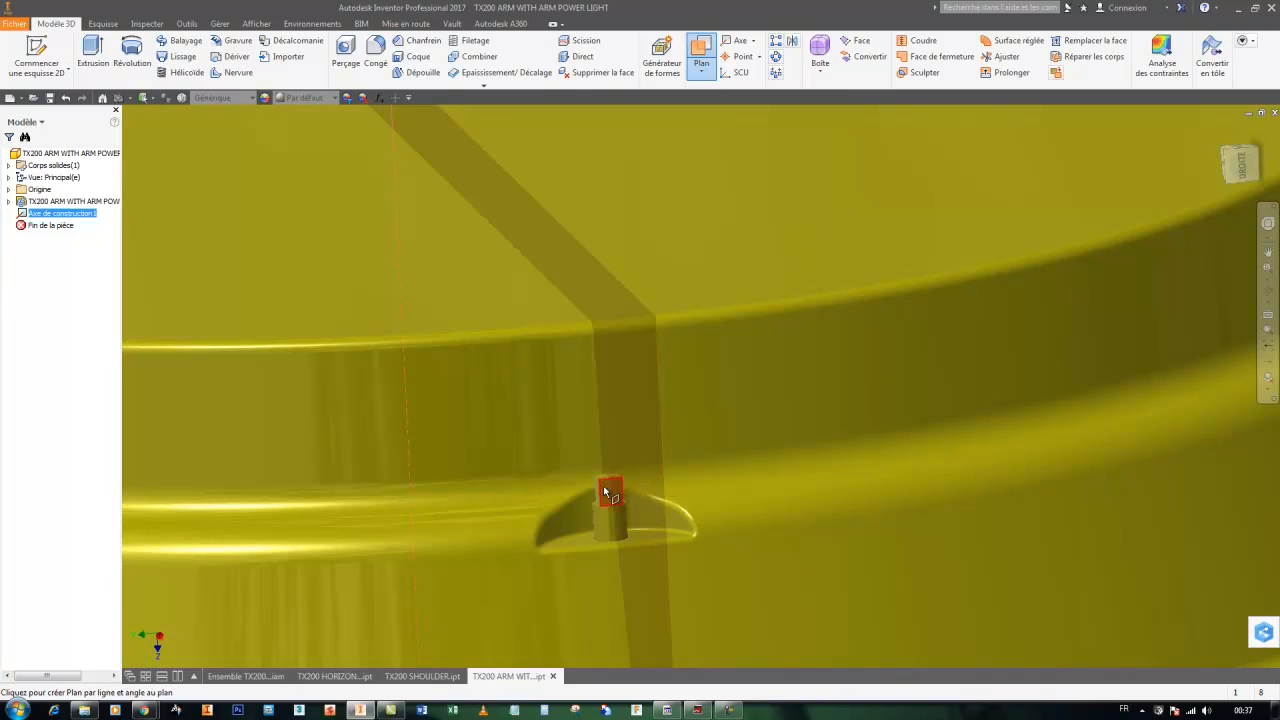
{"action": "left_click", "coordinate": [601, 488]}
{"action": "middle_click_drag", "start_coordinate": [606, 464], "coordinate": [635, 430], "text": "shift"}
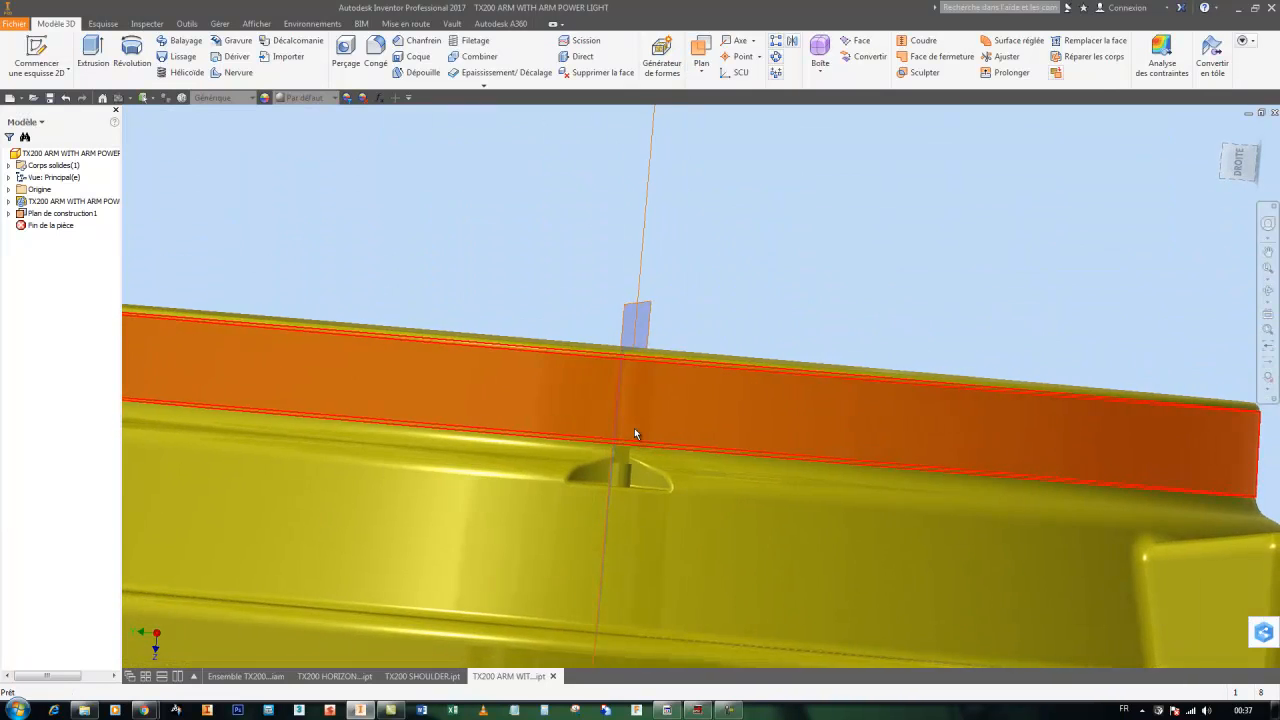
{"action": "left_click", "coordinate": [775, 253]}
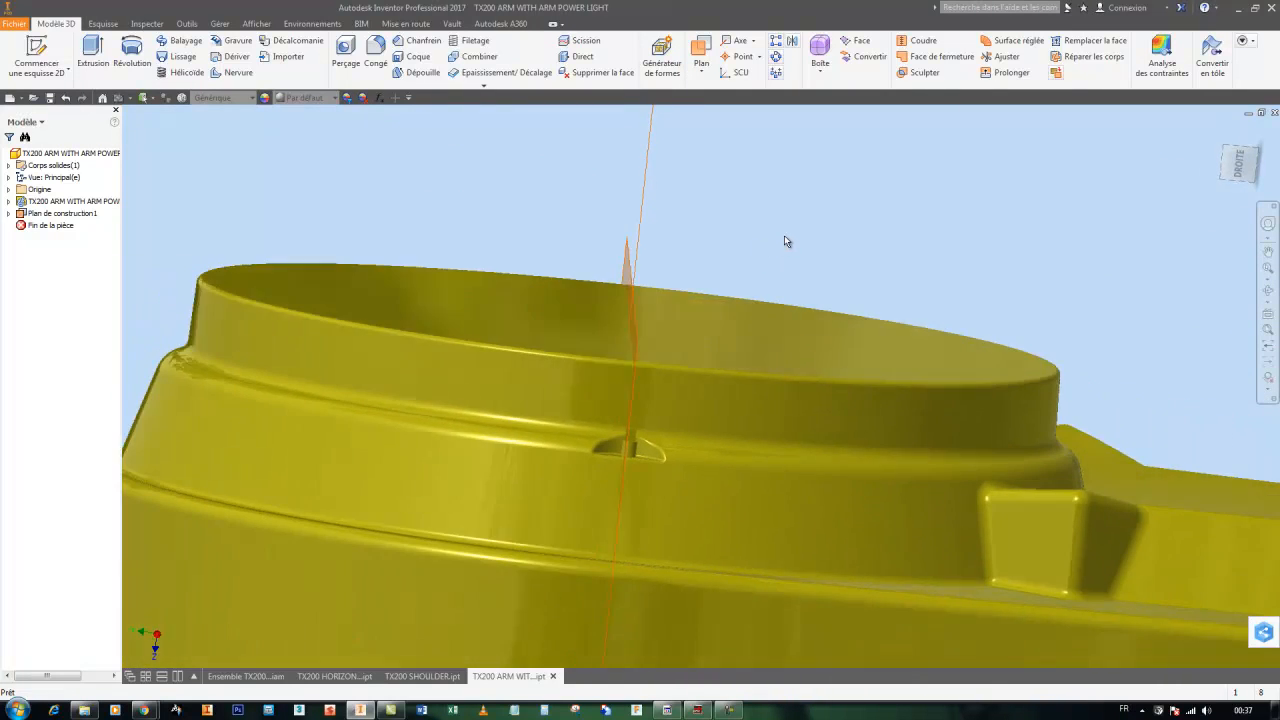
Step: Return to the robot assembly and swing the arm down into a lower, tilted pose on the shoulder
{"action": "left_click", "coordinate": [250, 677]}
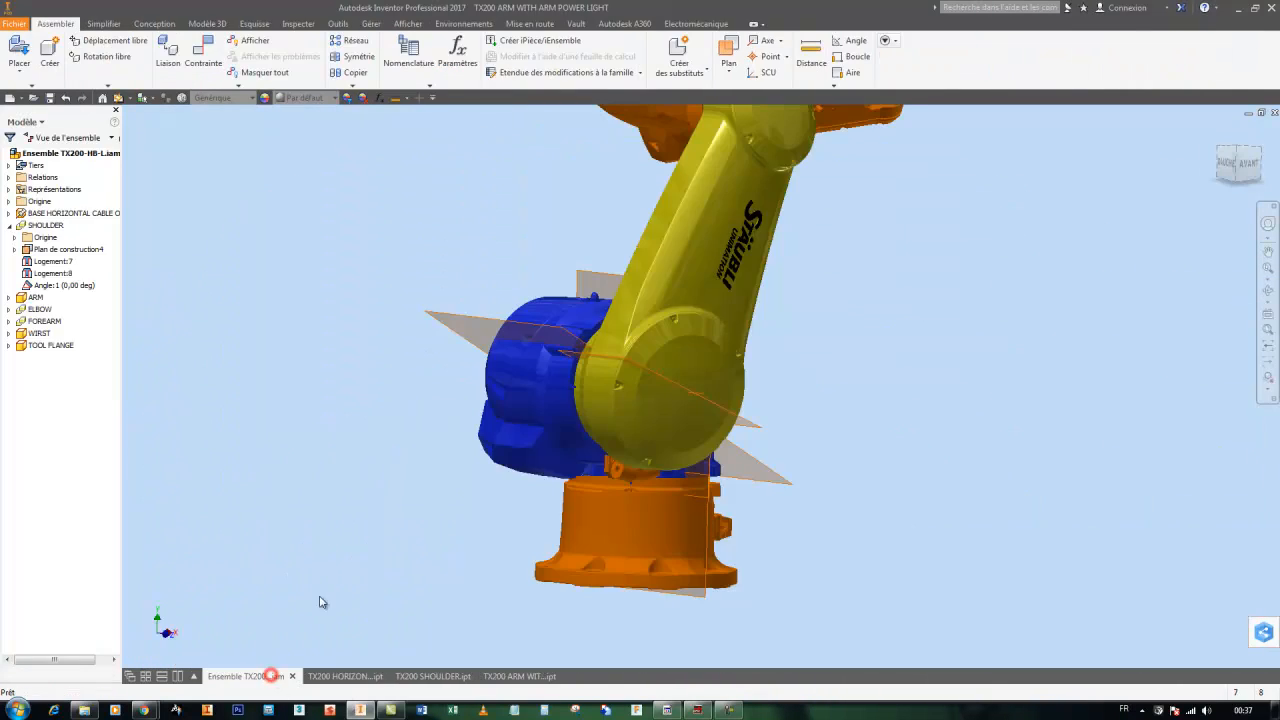
{"action": "left_click", "coordinate": [831, 277]}
{"action": "left_click_drag", "start_coordinate": [745, 277], "coordinate": [760, 318]}
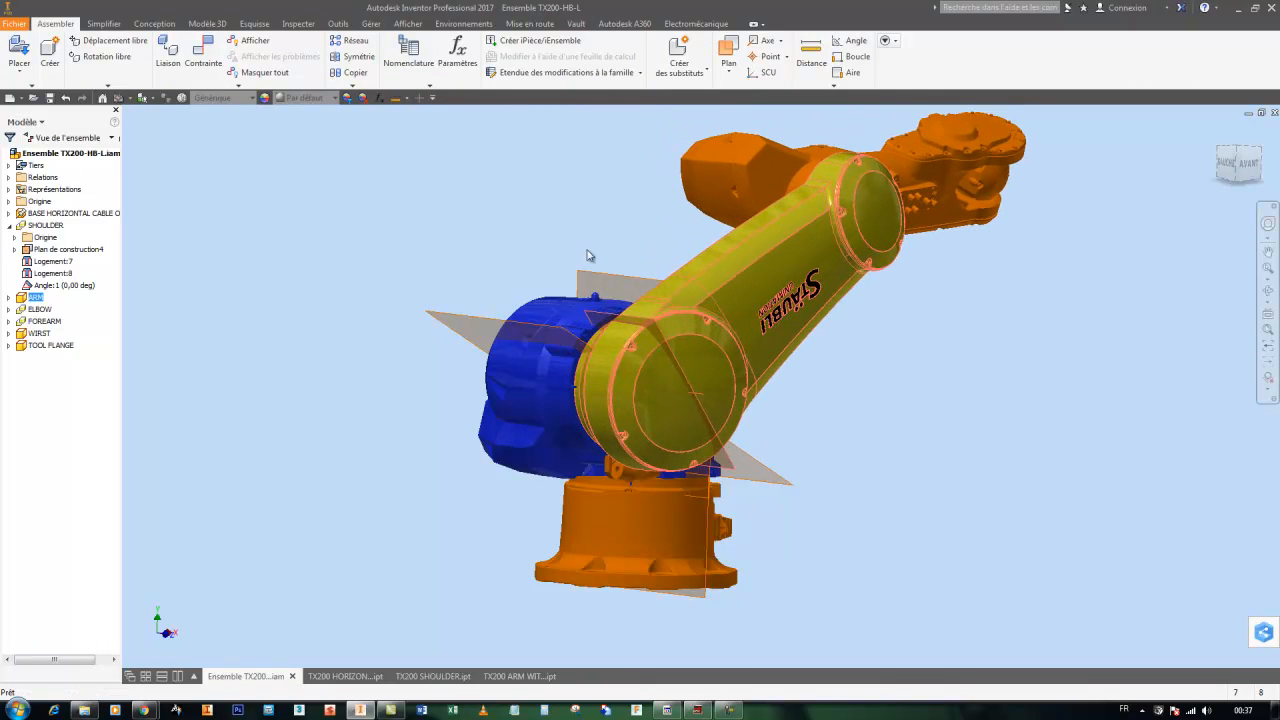
{"action": "left_click", "coordinate": [405, 182]}
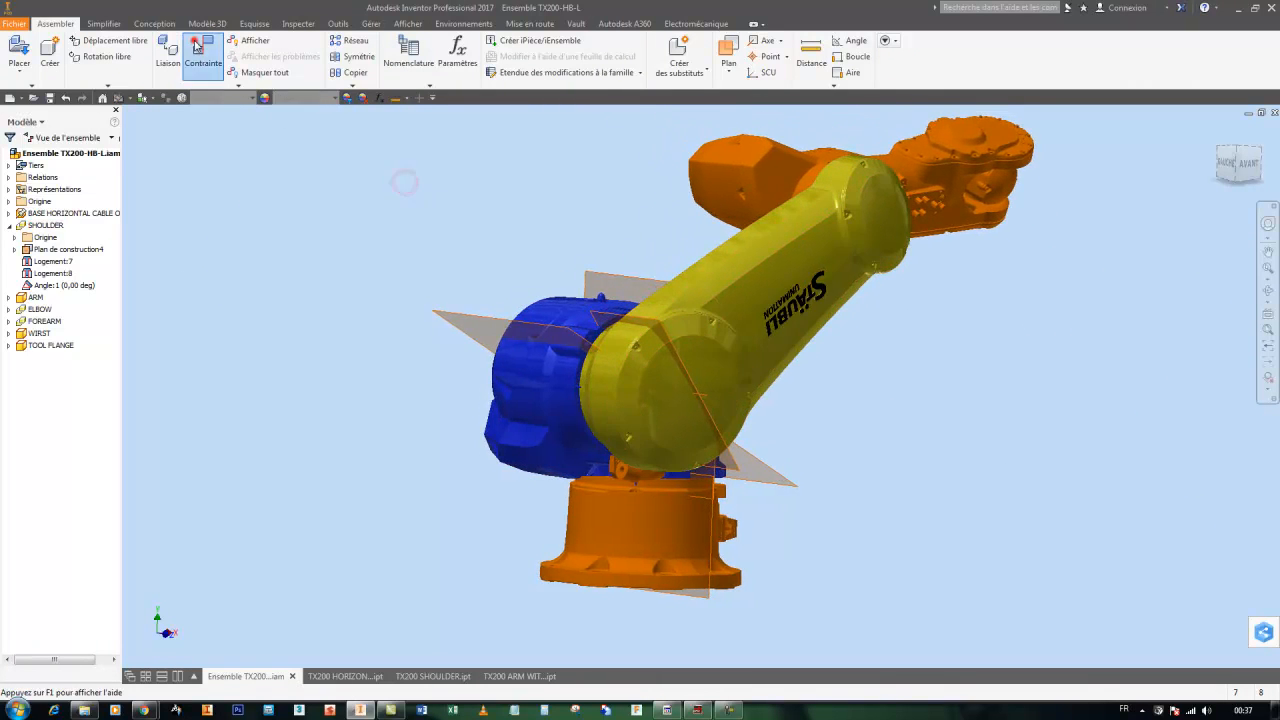
Step: Add an undirected Angle constraint of 0 deg between the arm's work plane and the shoulder's work plane
{"action": "left_click", "coordinate": [203, 52]}
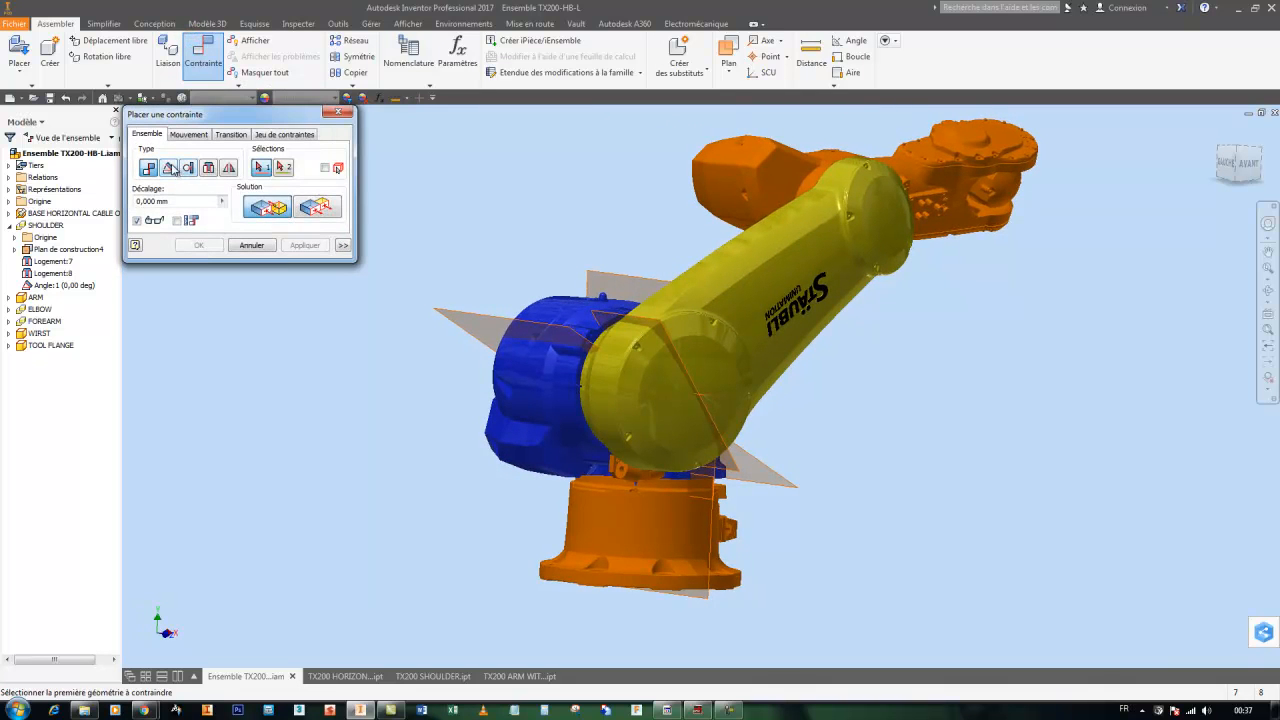
{"action": "left_click", "coordinate": [169, 168]}
{"action": "left_click", "coordinate": [590, 276]}
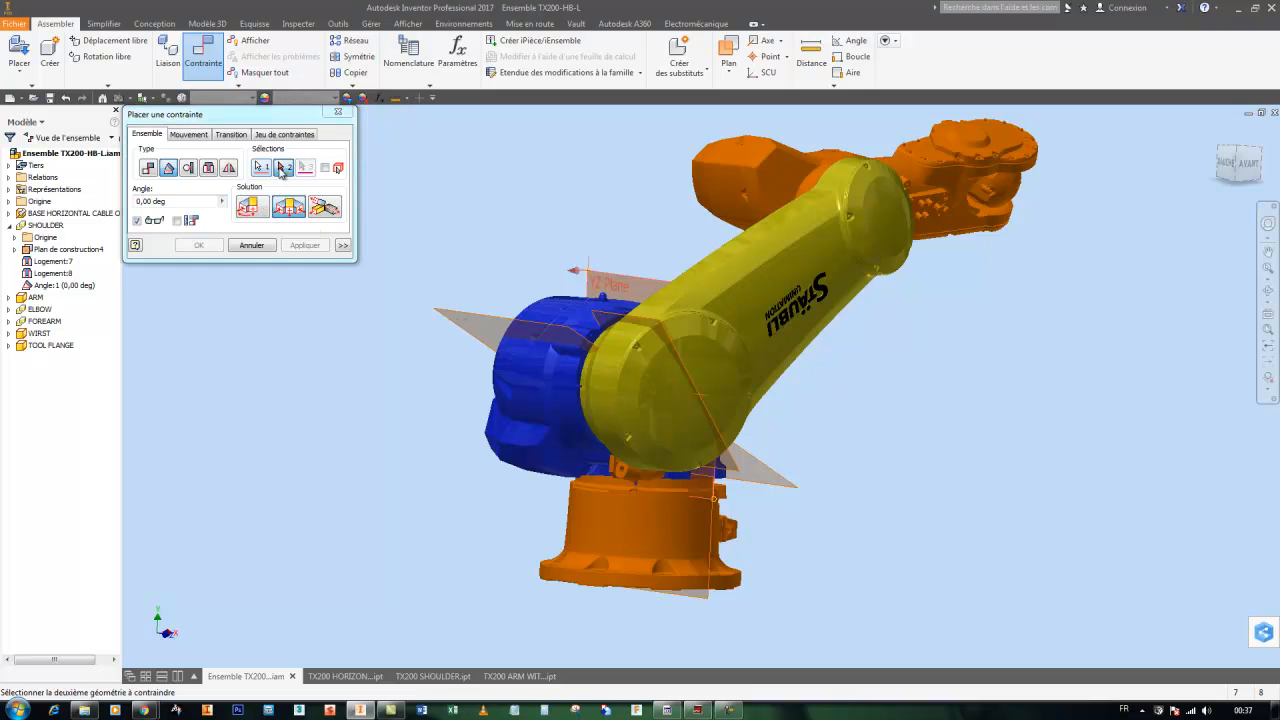
{"action": "left_click", "coordinate": [275, 215]}
{"action": "left_click", "coordinate": [259, 168]}
{"action": "left_click", "coordinate": [605, 311]}
{"action": "left_click", "coordinate": [448, 320]}
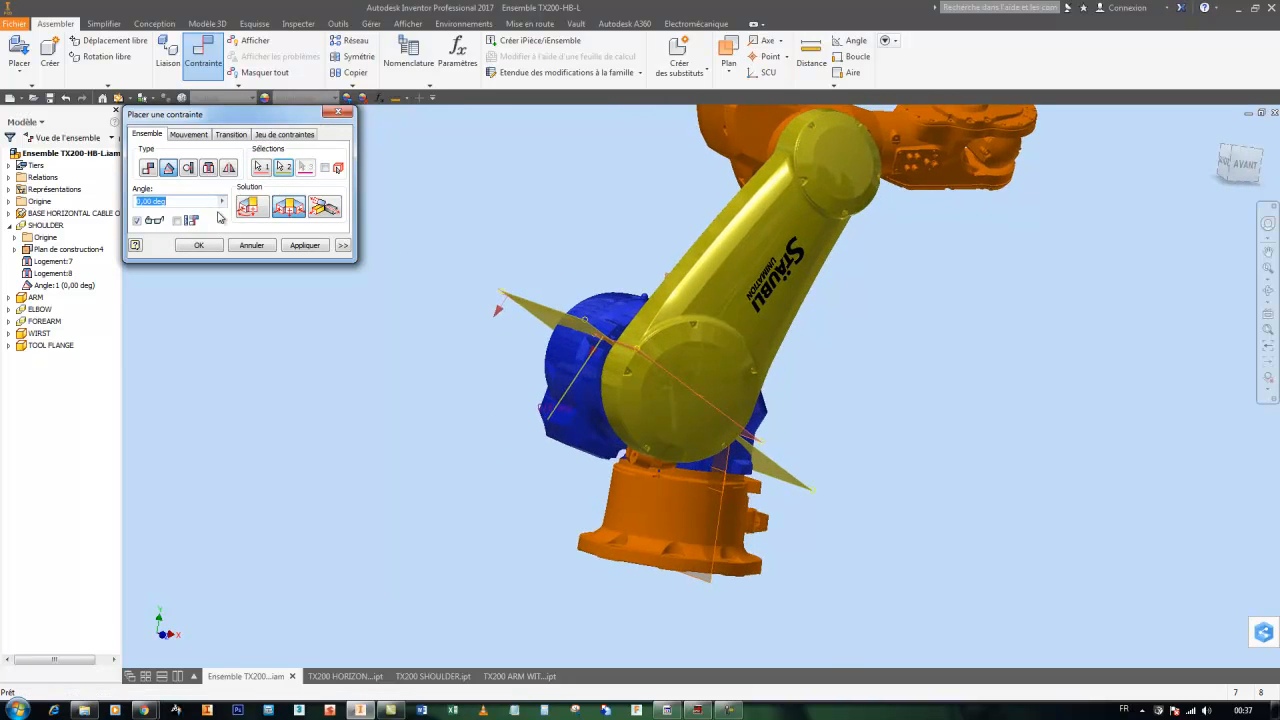
{"action": "left_click", "coordinate": [198, 245]}
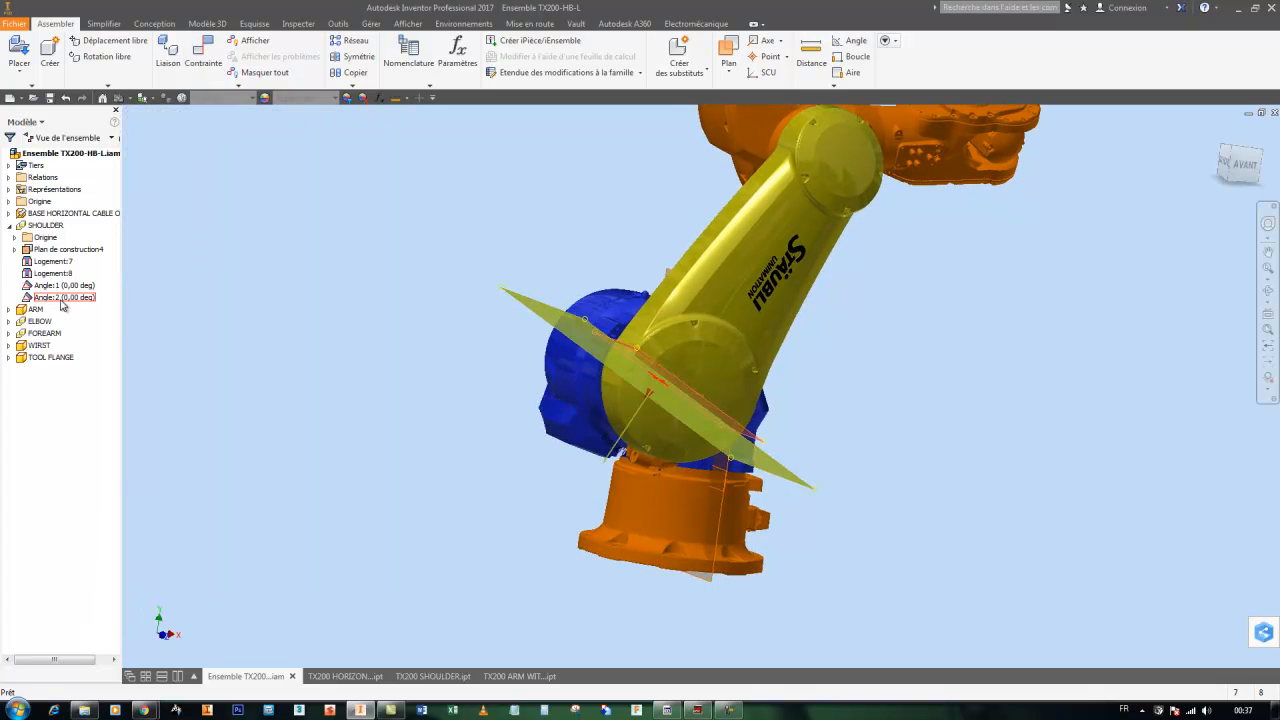
Step: Drive the new Angle:2 constraint from 0 to 10 deg and play the arm's motion forward and in reverse
{"action": "right_click", "coordinate": [55, 305]}
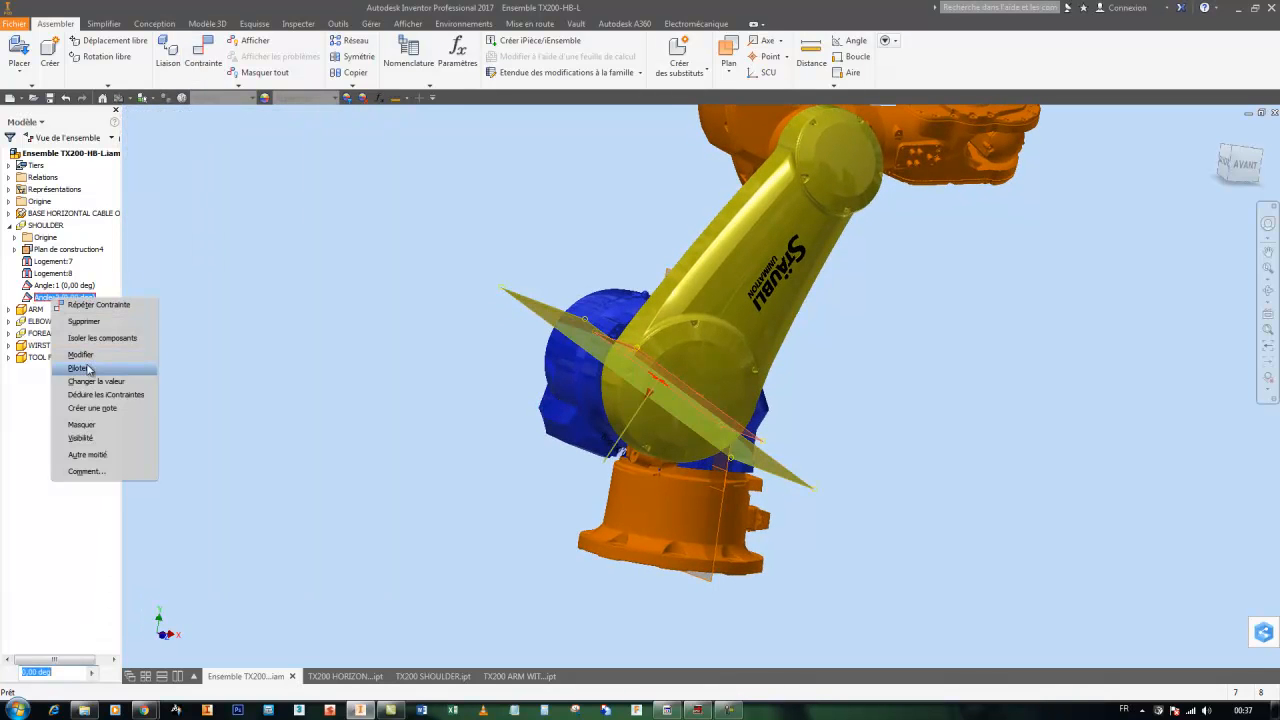
{"action": "left_click", "coordinate": [88, 371]}
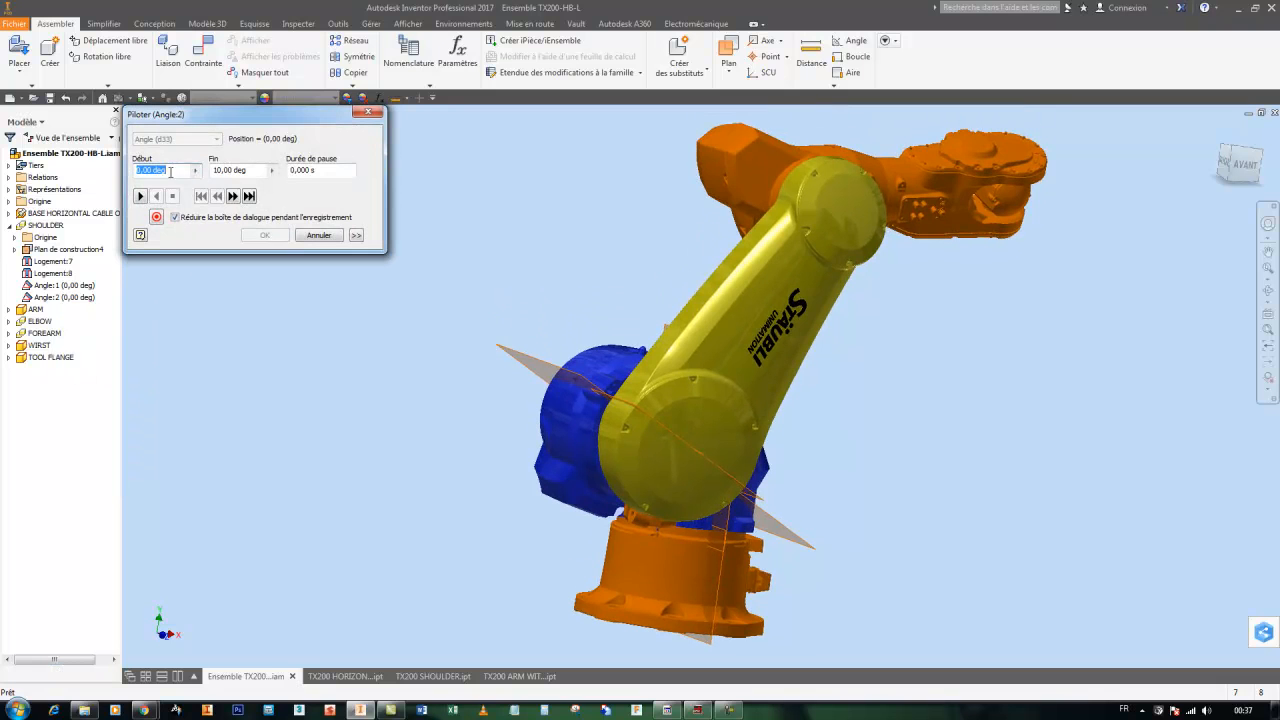
{"action": "left_click", "coordinate": [140, 196]}
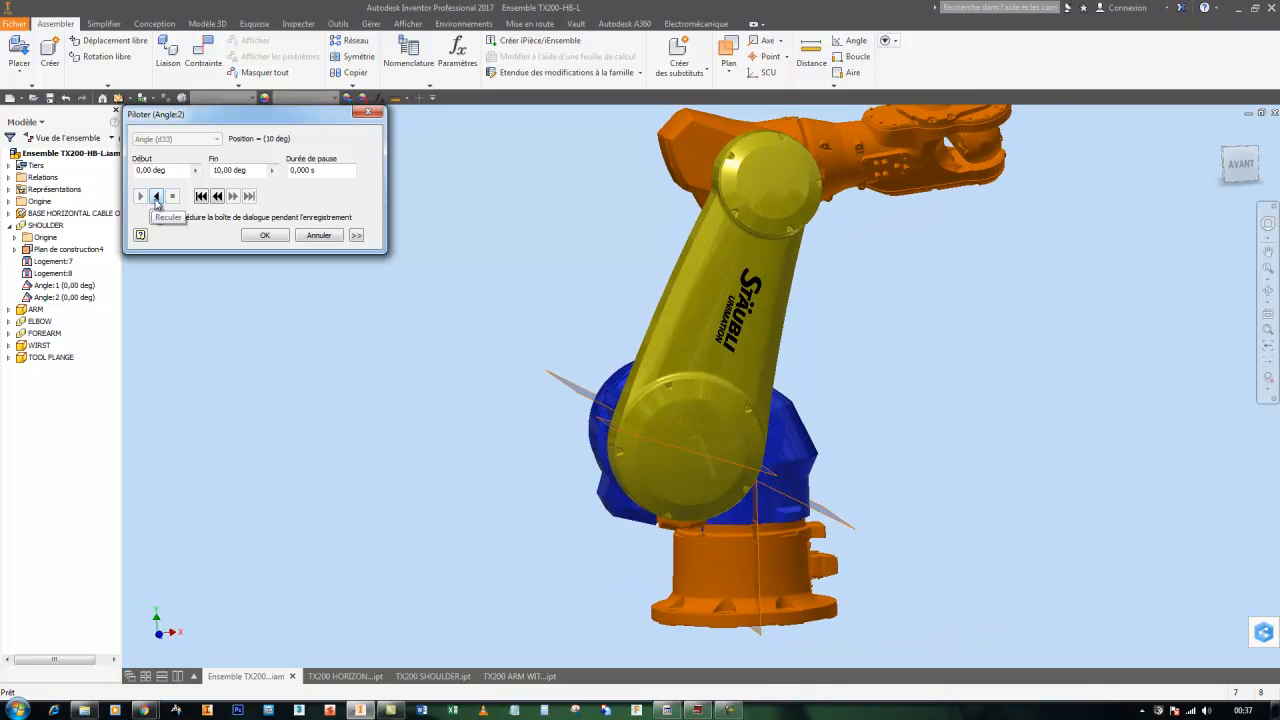
{"action": "left_click", "coordinate": [156, 198]}
Step: Set the drive's end angle to -40, play the arm's motion and jump back to the 0 deg position
{"action": "left_click", "coordinate": [245, 170]}
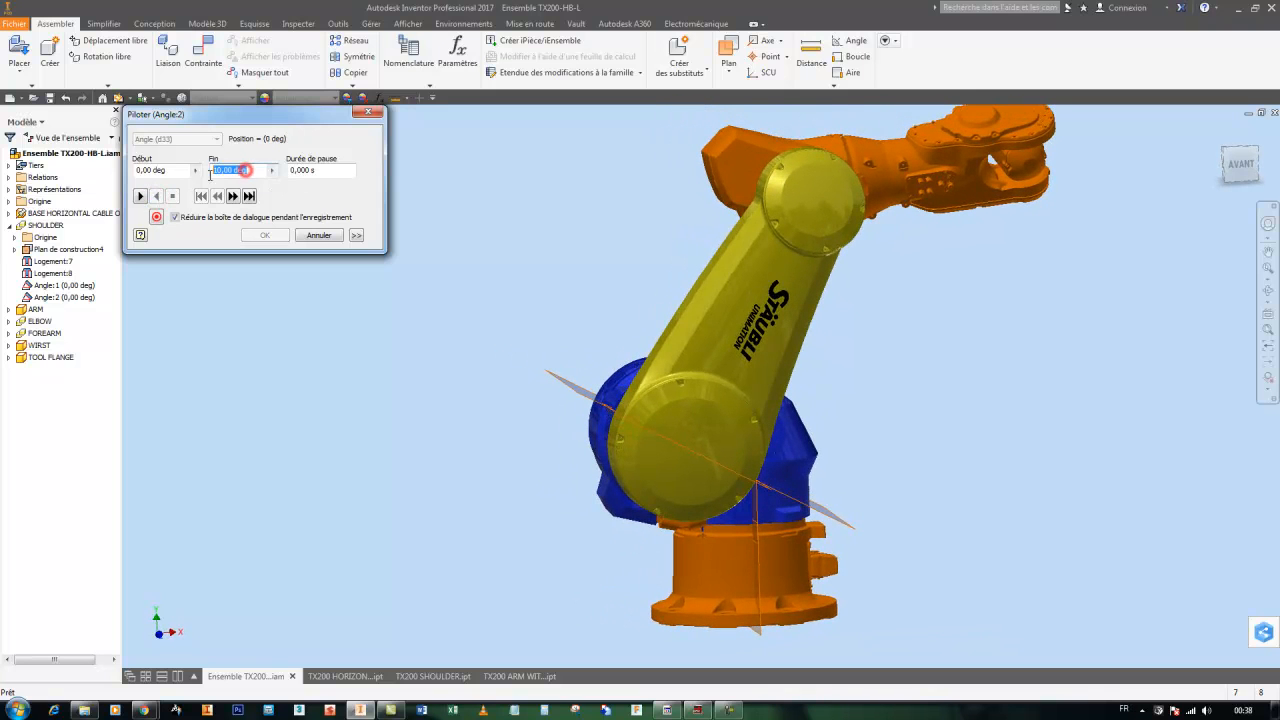
{"action": "type", "text": "-40"}
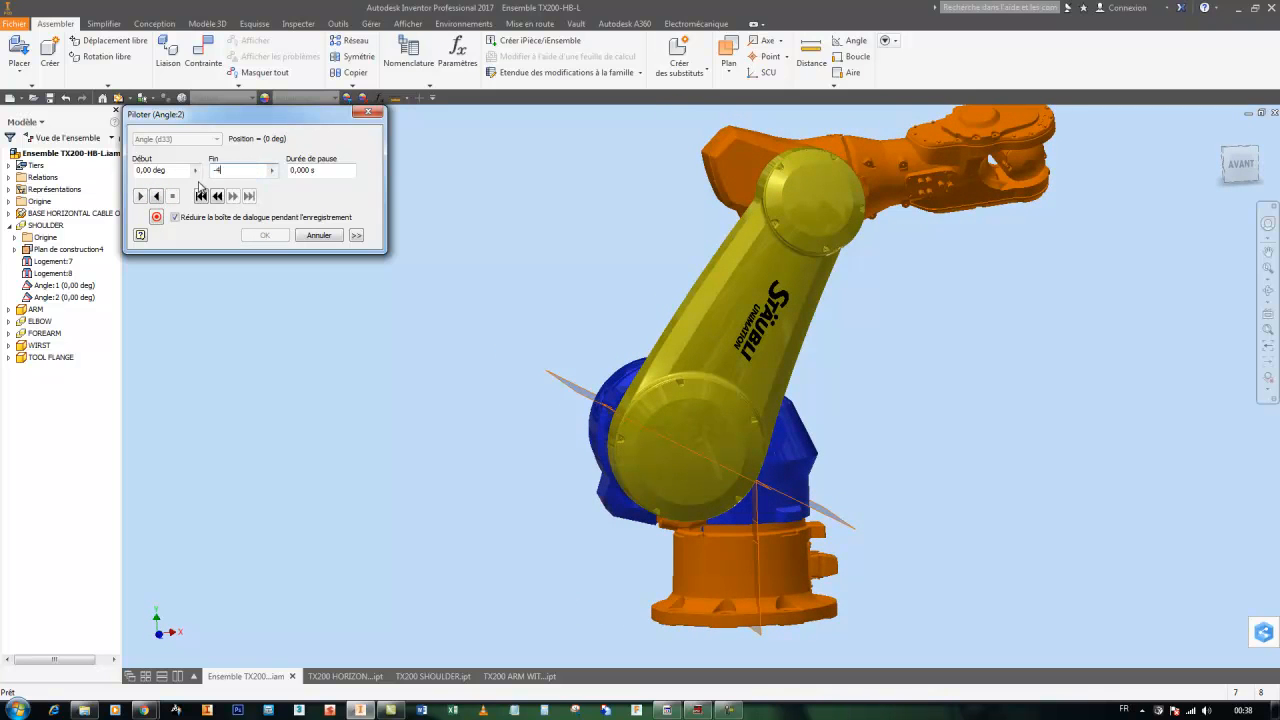
{"action": "left_click", "coordinate": [162, 196]}
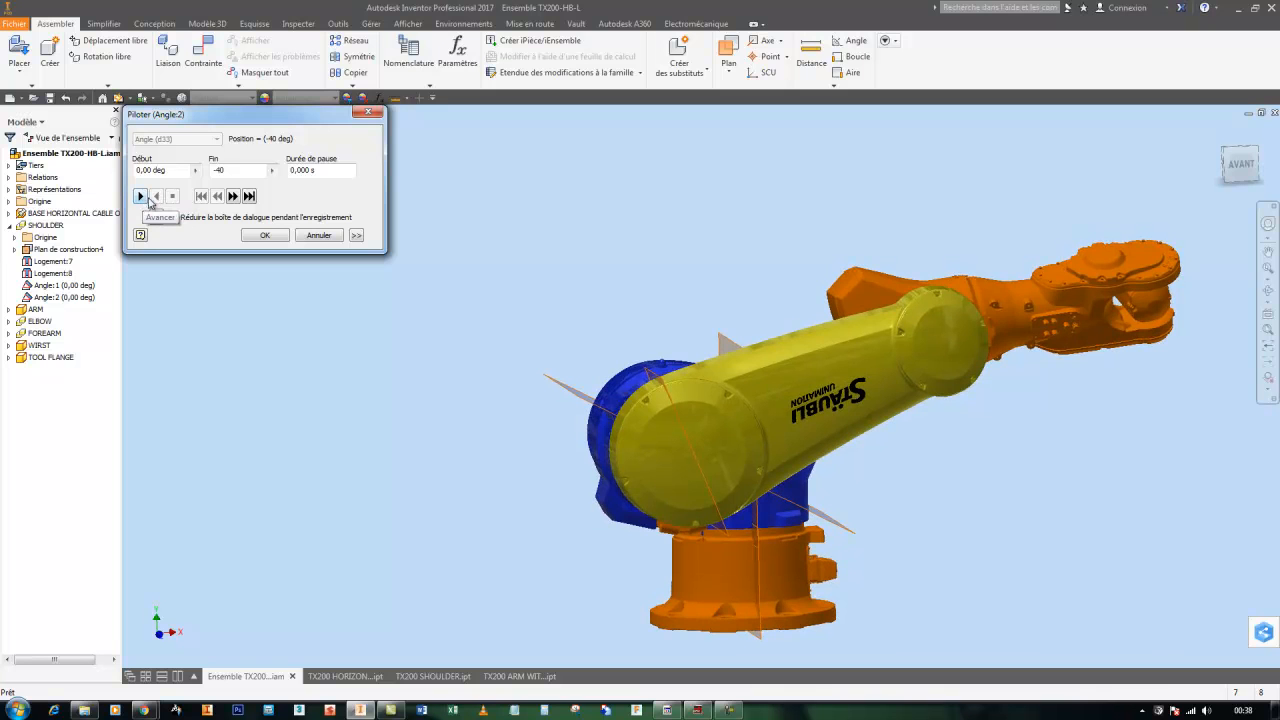
{"action": "left_click", "coordinate": [249, 196]}
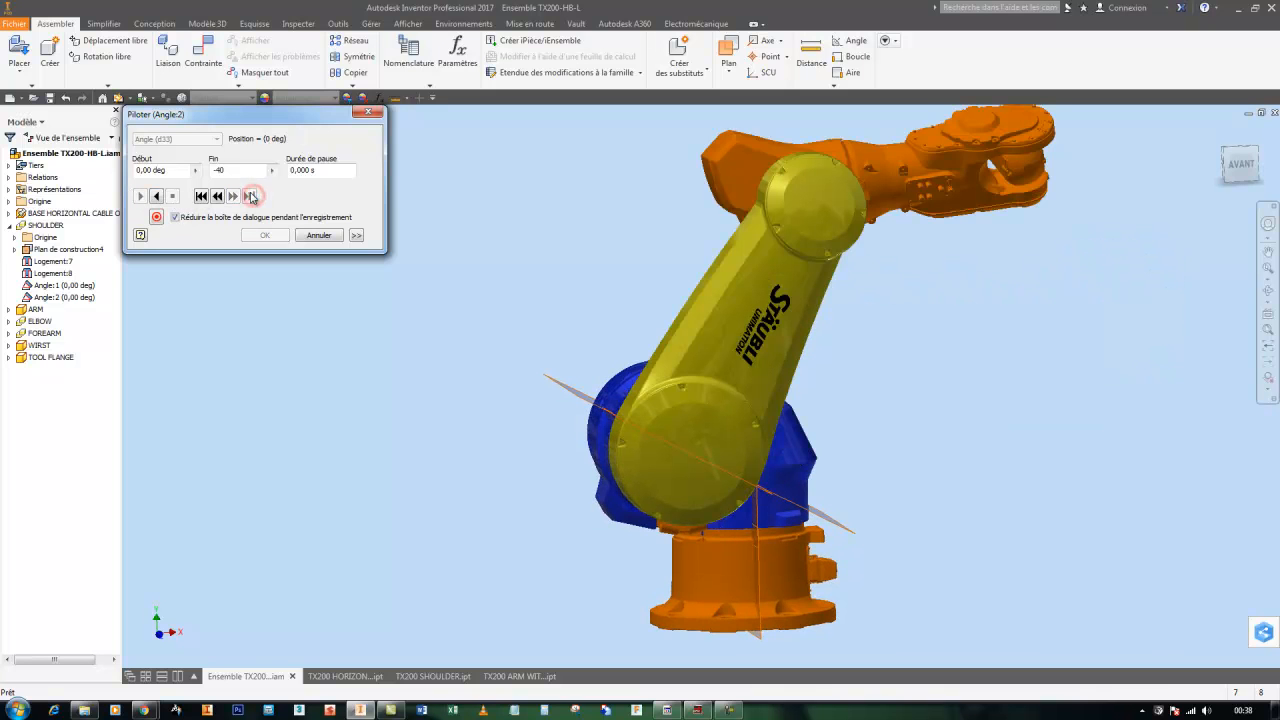
Step: Close the constraint drive without keeping a new angle and enter the Inventor Studio environment for the robot assembly
{"action": "left_click", "coordinate": [432, 228]}
{"action": "left_click", "coordinate": [316, 236]}
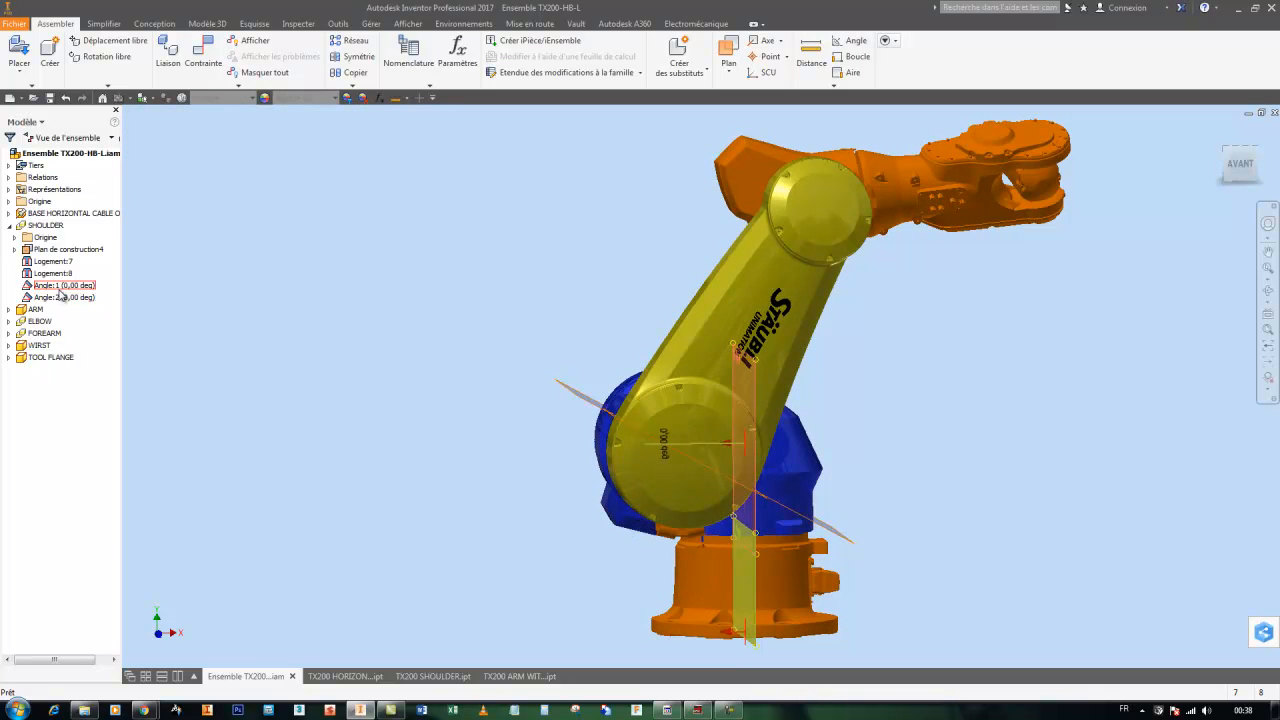
{"action": "middle_click_drag", "start_coordinate": [323, 269], "coordinate": [454, 271], "text": "shift"}
{"action": "left_click", "coordinate": [64, 285]}
{"action": "middle_click_drag", "start_coordinate": [150, 296], "coordinate": [409, 217], "text": "shift"}
{"action": "left_click", "coordinate": [459, 25]}
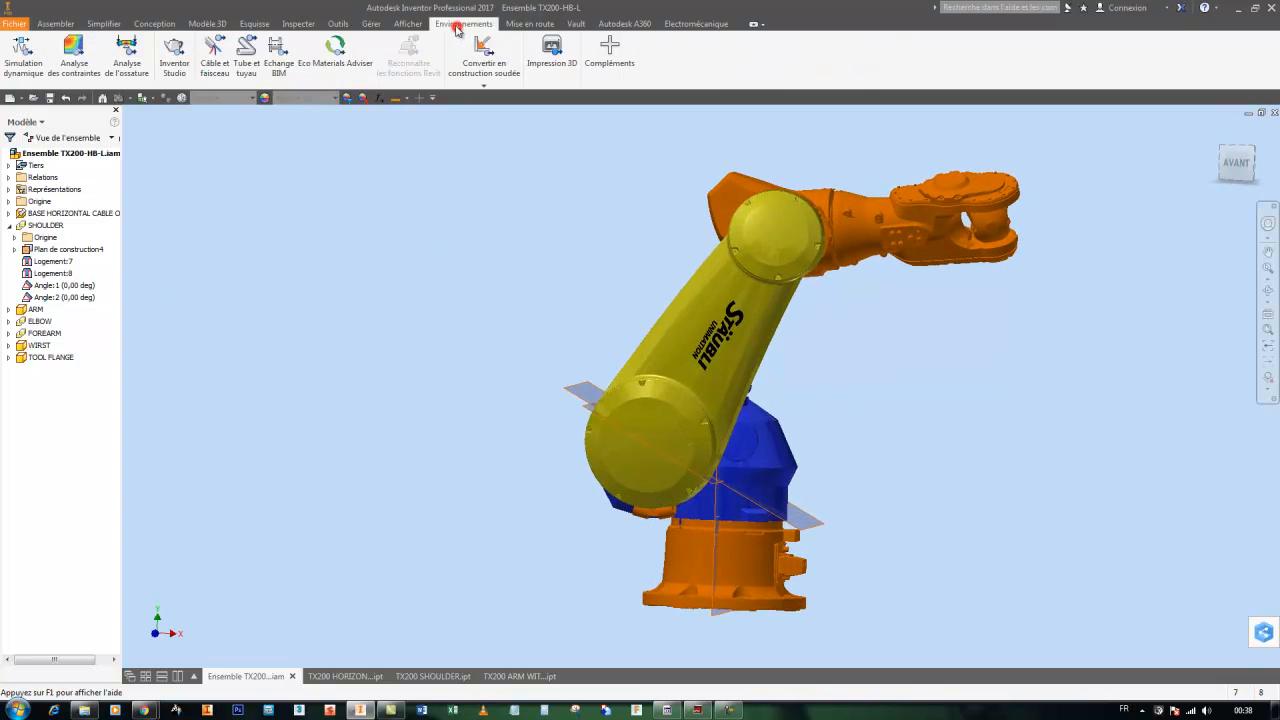
{"action": "left_click", "coordinate": [174, 52]}
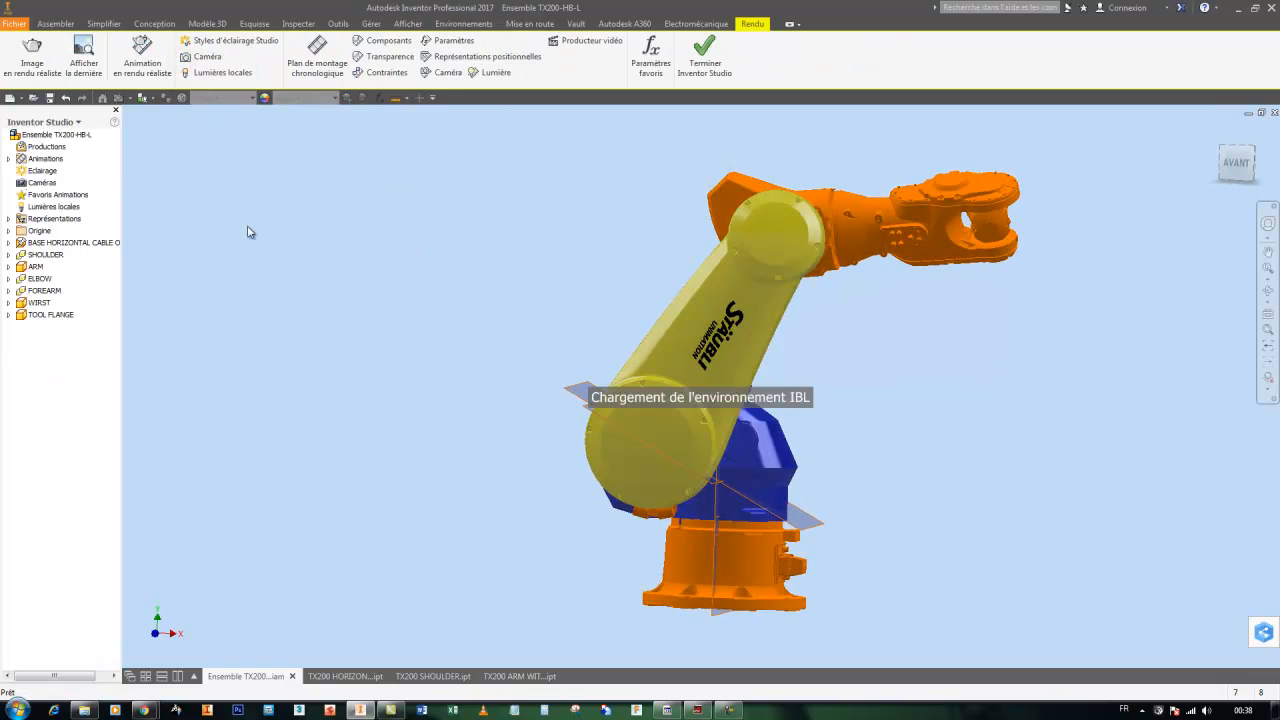
Step: Show the animation timeline and expand it to its detailed action editor
{"action": "left_click", "coordinate": [325, 64]}
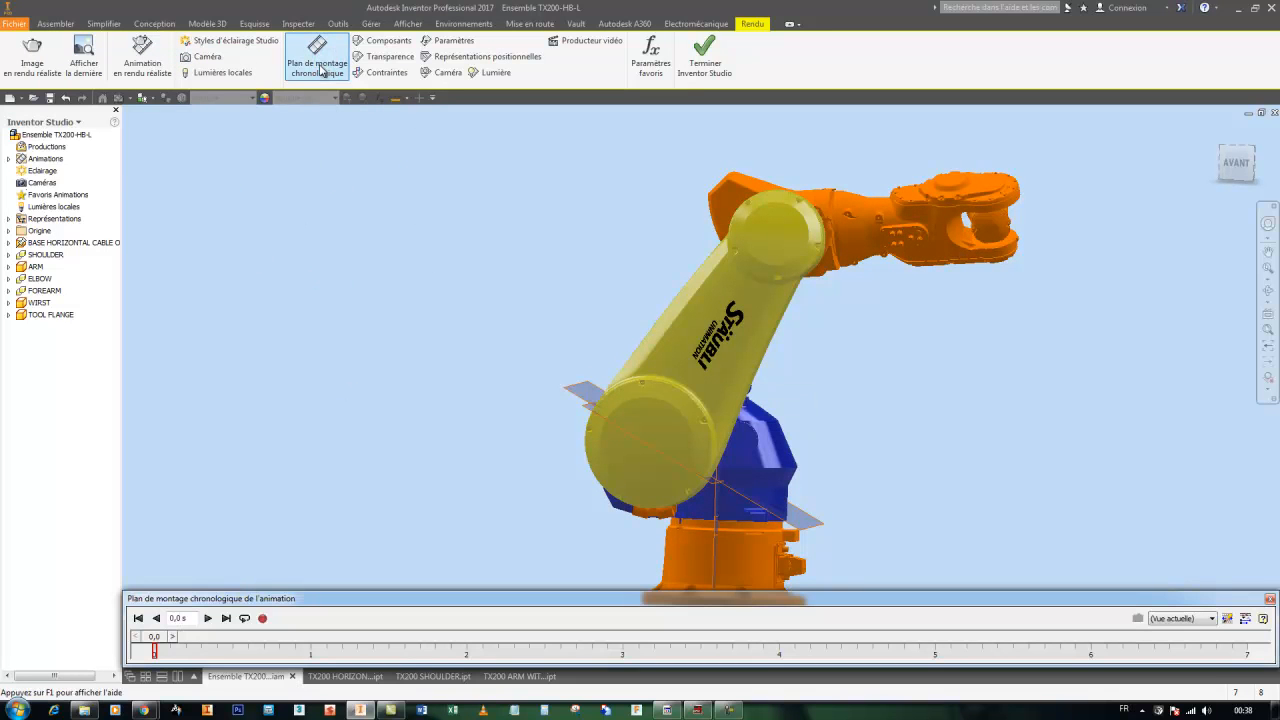
{"action": "left_click_drag", "start_coordinate": [874, 603], "coordinate": [872, 606]}
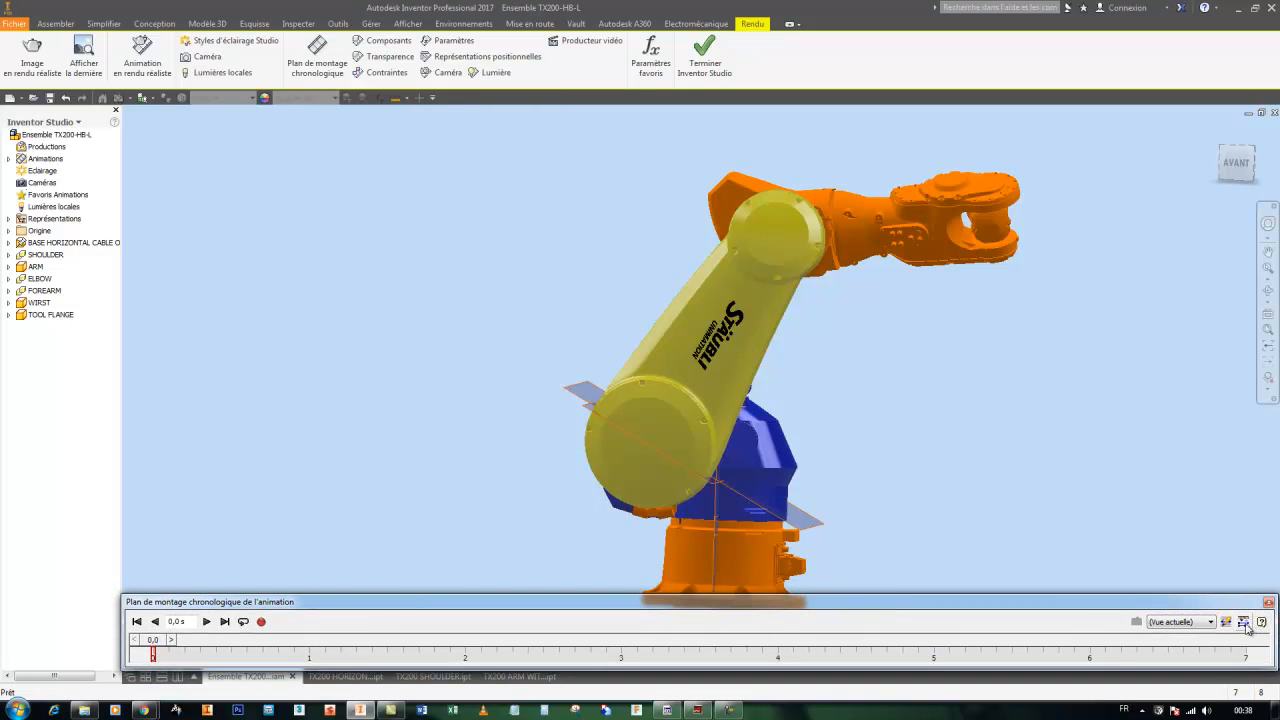
{"action": "left_click", "coordinate": [1243, 622]}
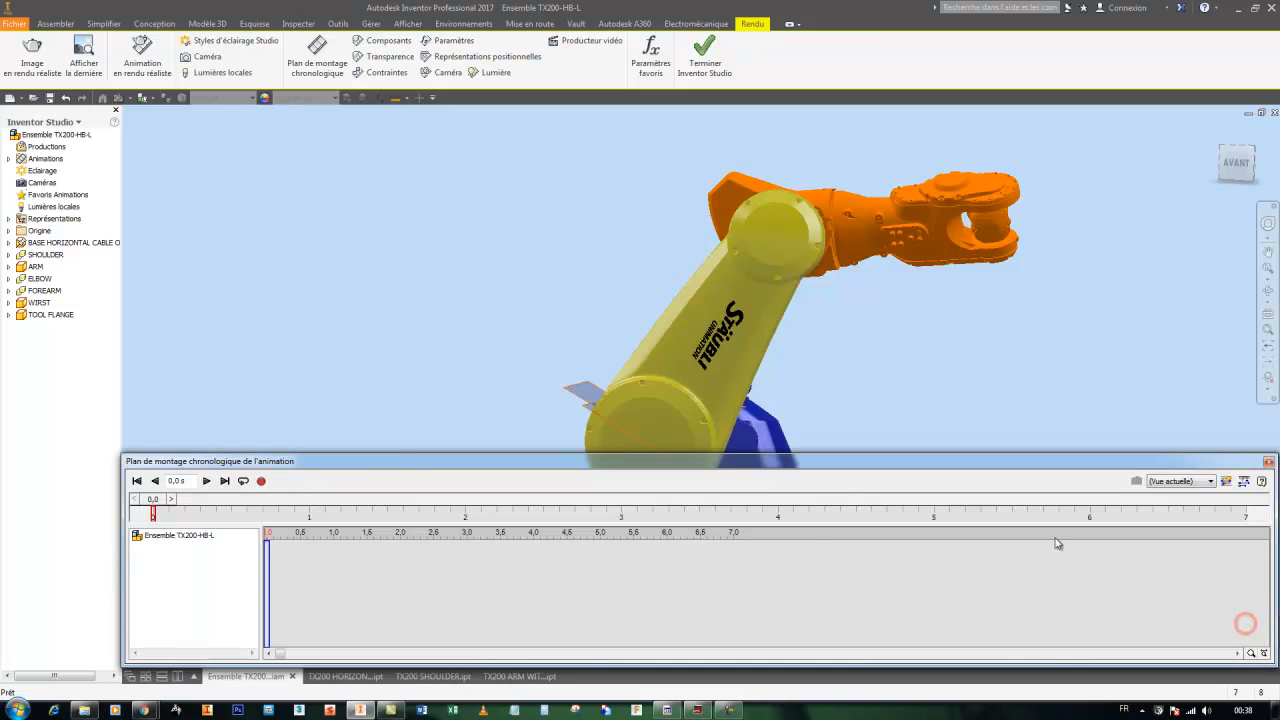
{"action": "left_click_drag", "start_coordinate": [397, 464], "coordinate": [398, 468]}
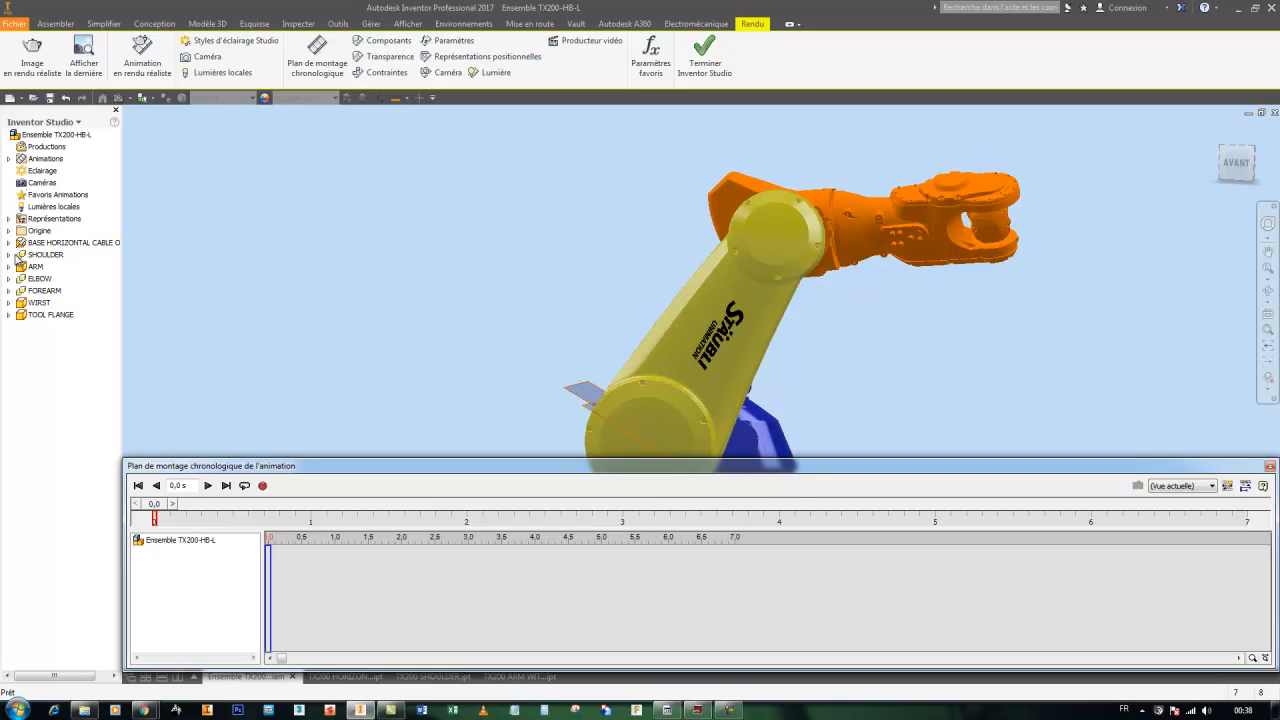
Step: Animate the shoulder's Angle:1 constraint from 0 to 180 deg, starting at 0 s and ending at 3 s
{"action": "left_click", "coordinate": [9, 255]}
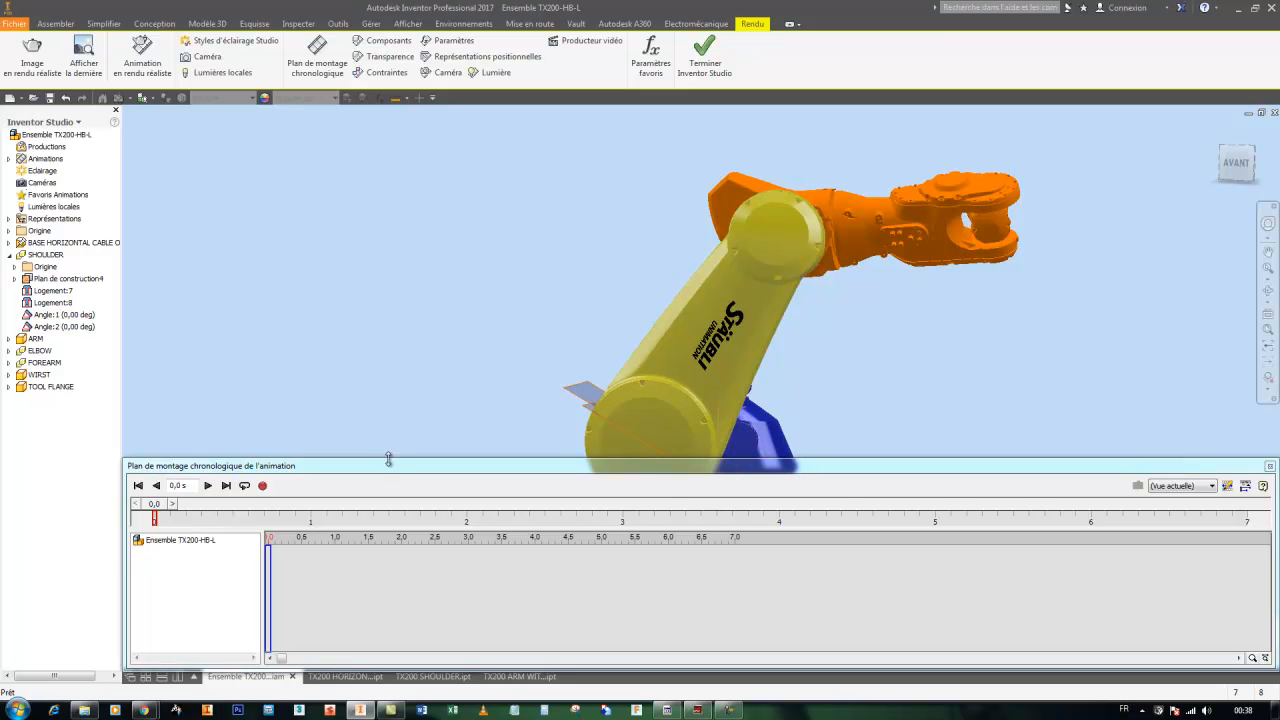
{"action": "left_click", "coordinate": [580, 304]}
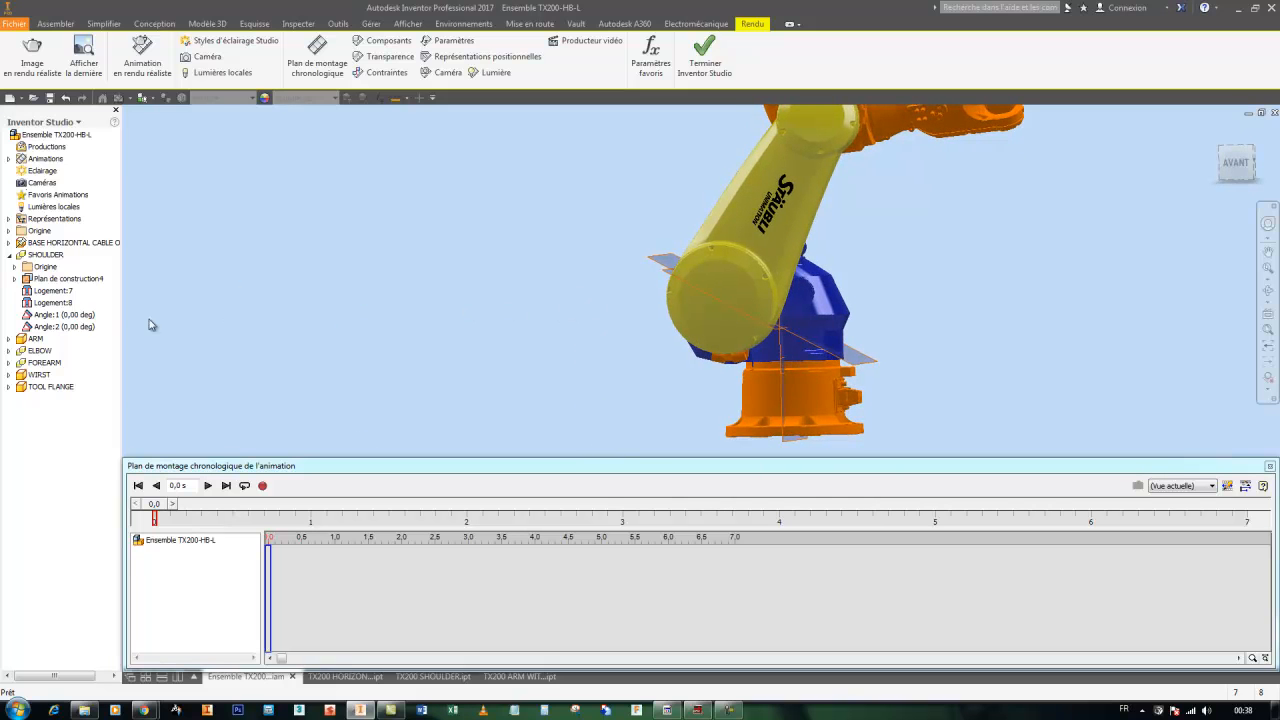
{"action": "right_click", "coordinate": [48, 316]}
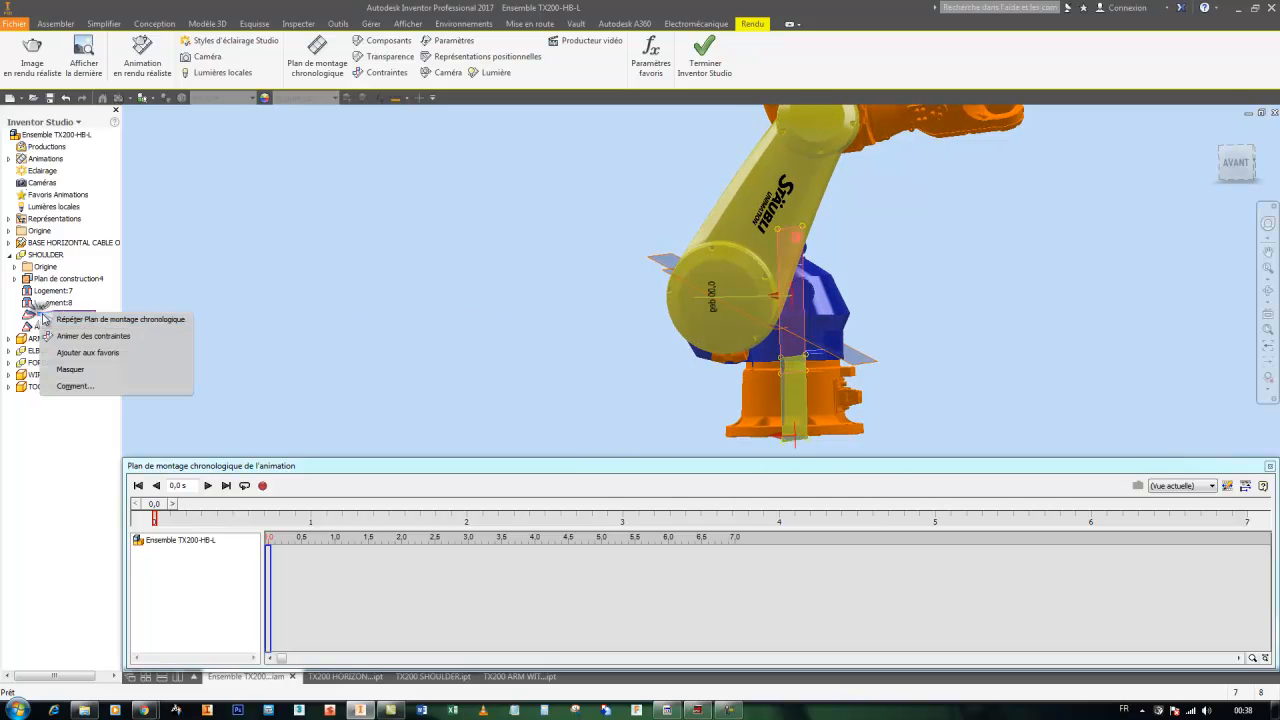
{"action": "left_click", "coordinate": [91, 337]}
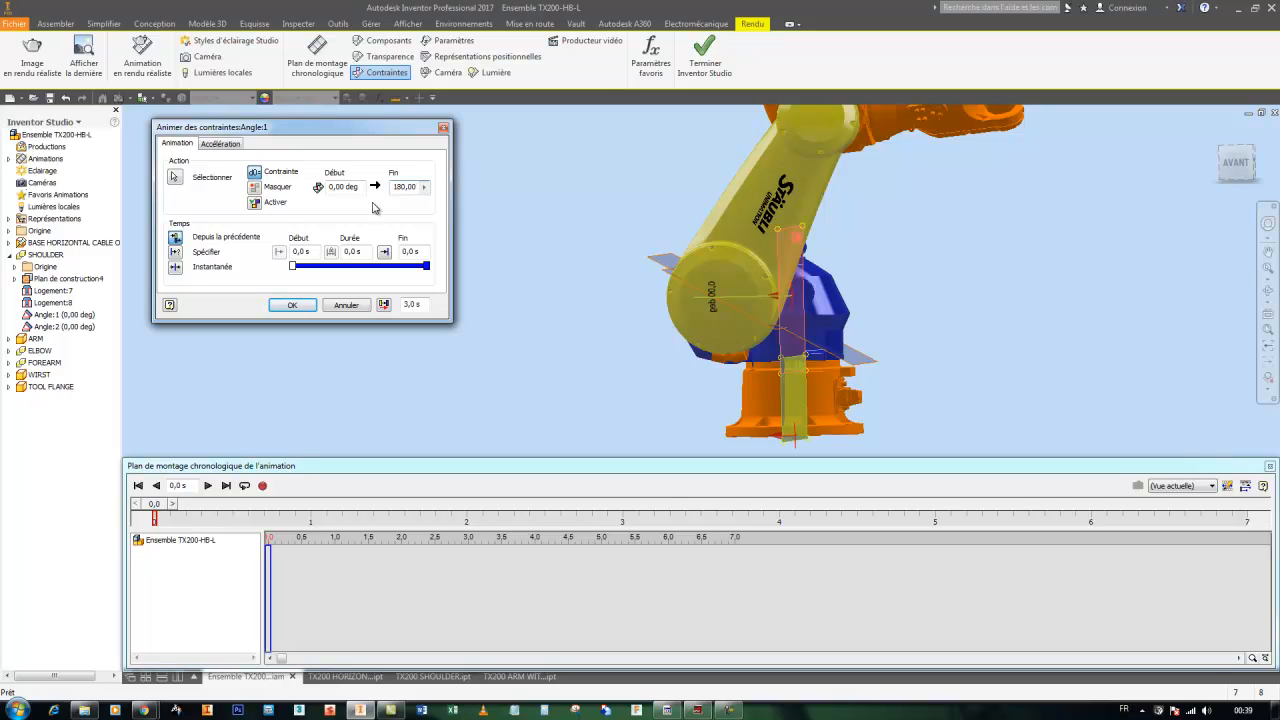
{"action": "double_click", "coordinate": [417, 251]}
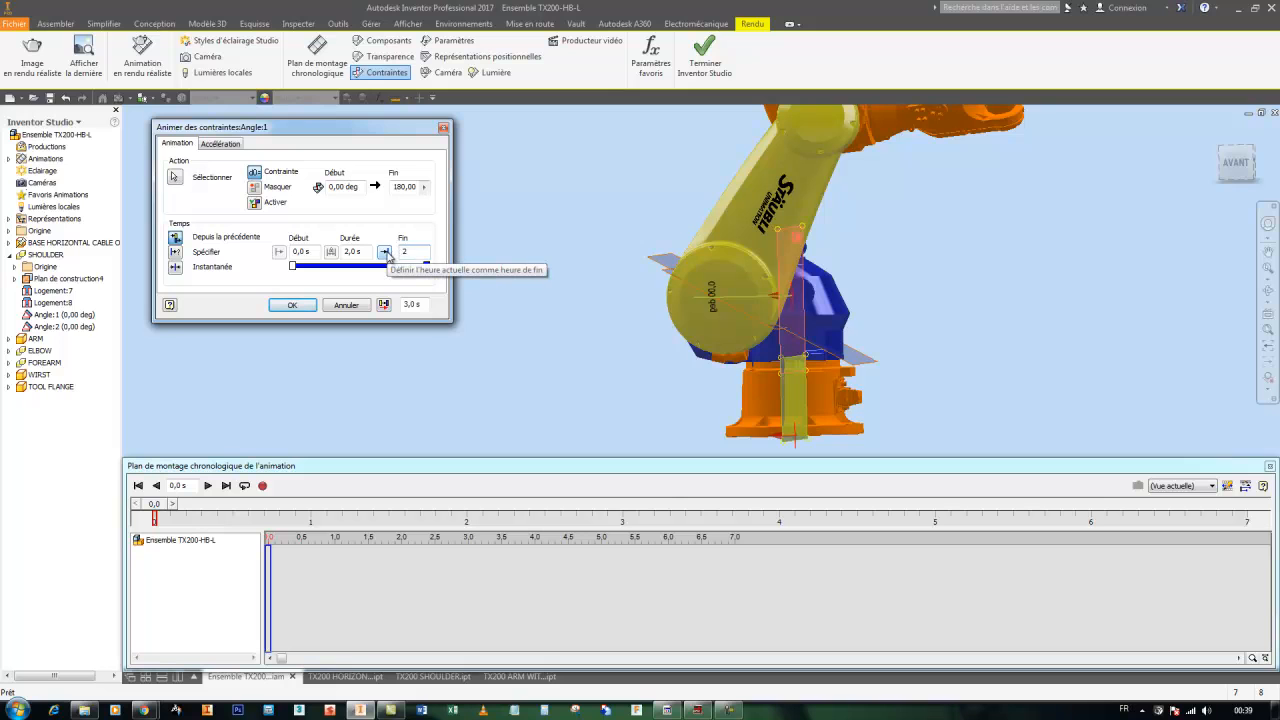
{"action": "key", "text": "BackSpace"}
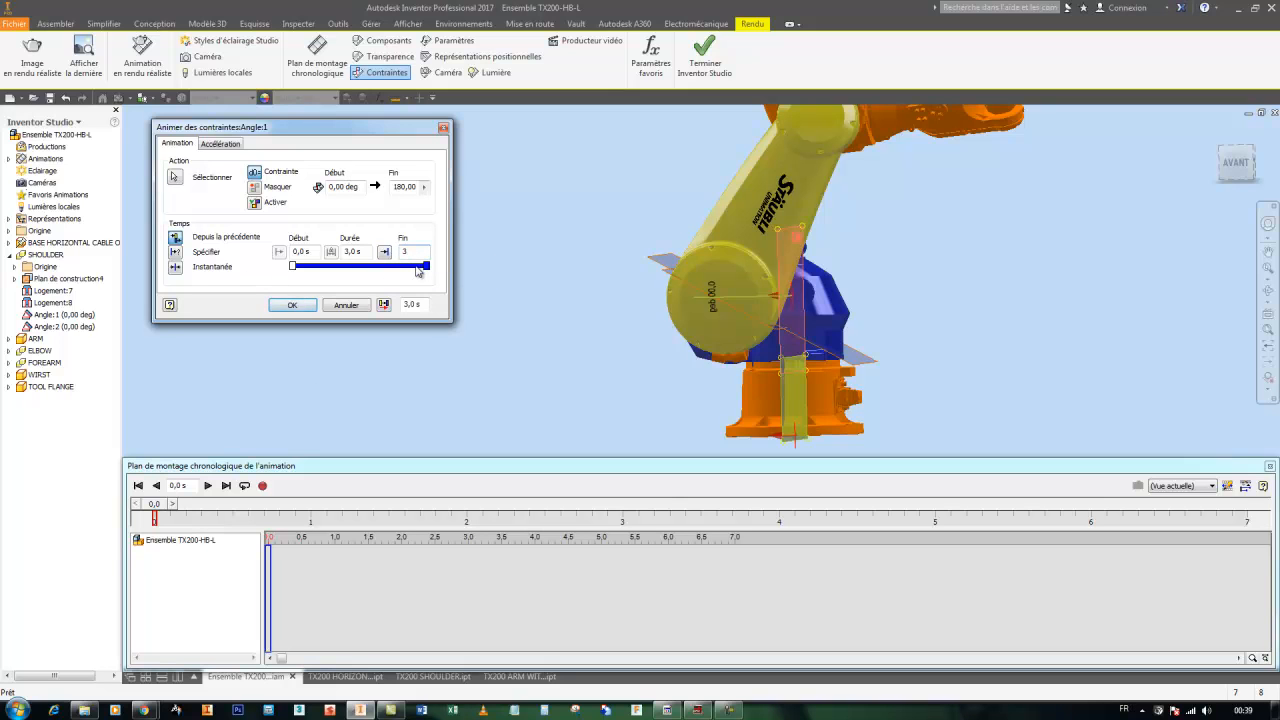
{"action": "left_click", "coordinate": [293, 306]}
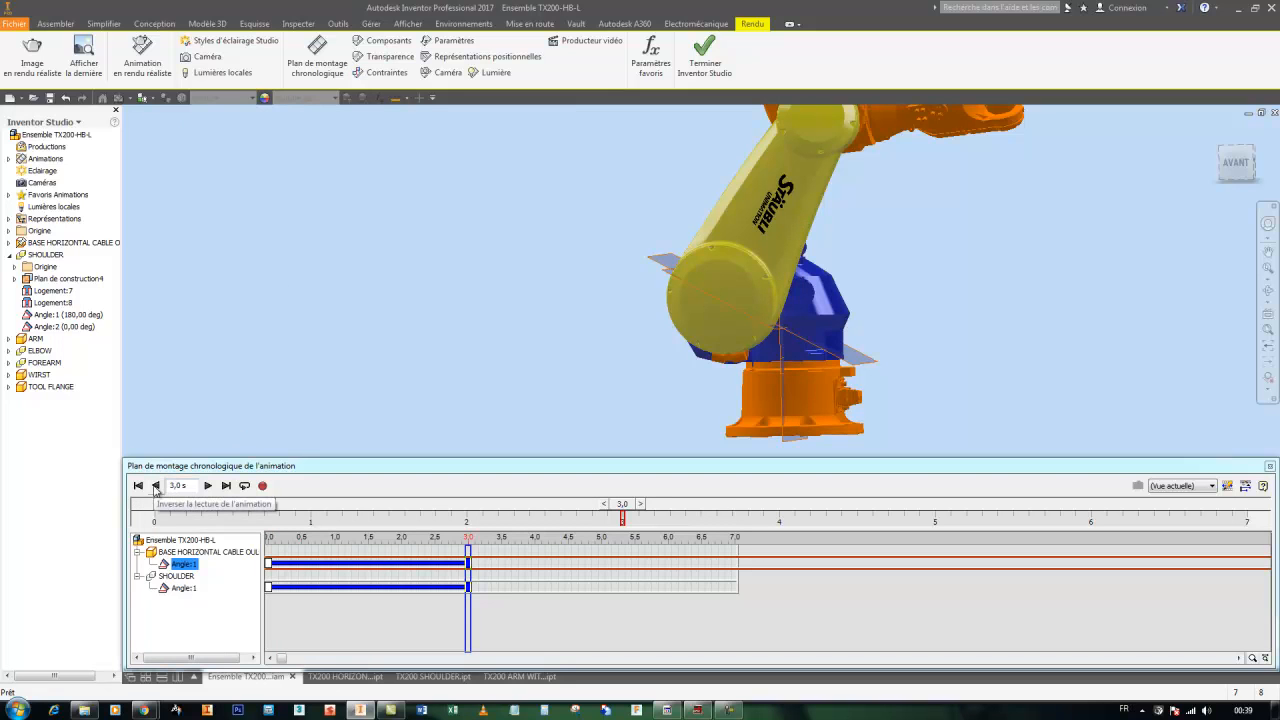
Step: Rewind the animation, play the shoulder's rotation and return to the 0 s position
{"action": "left_click", "coordinate": [139, 486]}
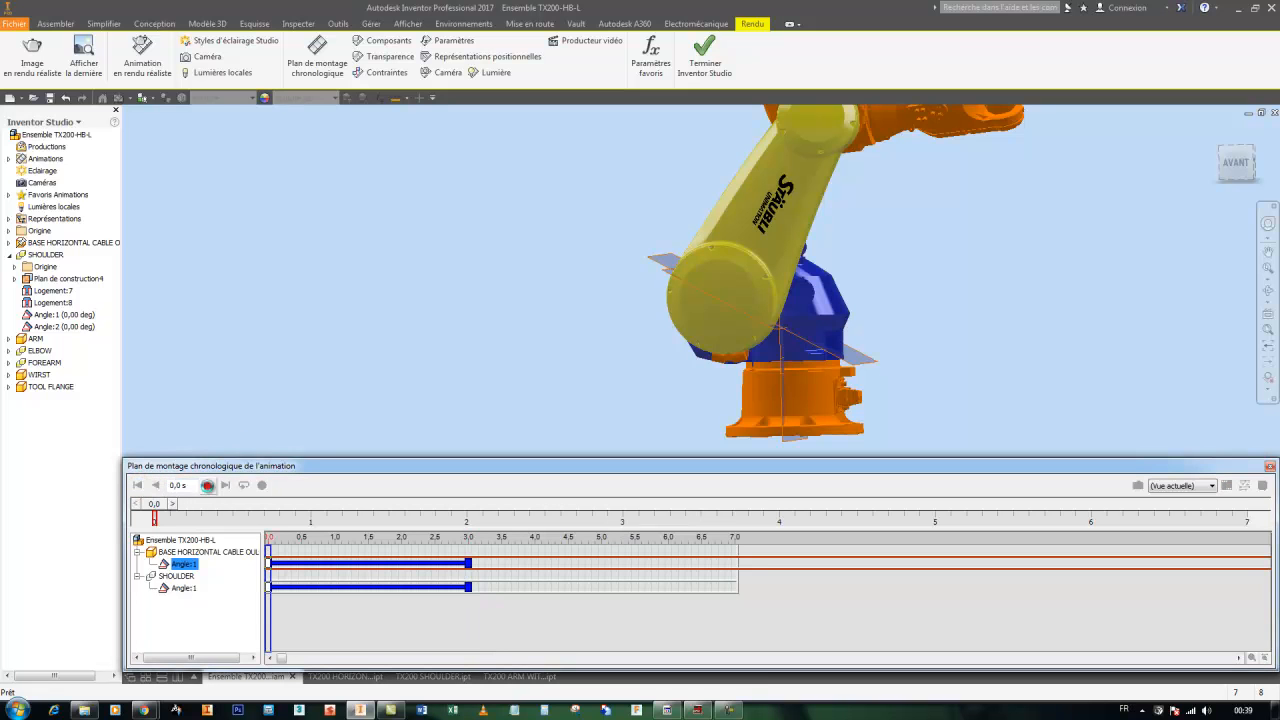
{"action": "left_click", "coordinate": [208, 486]}
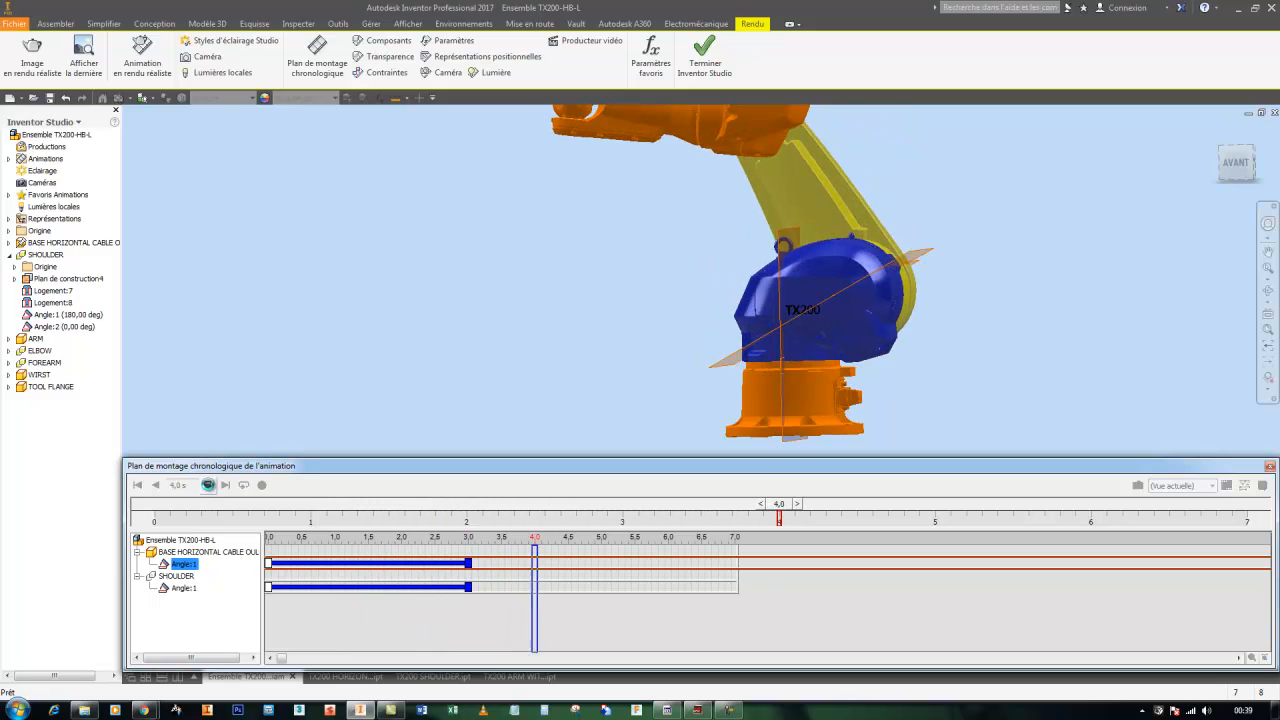
{"action": "left_click", "coordinate": [137, 486]}
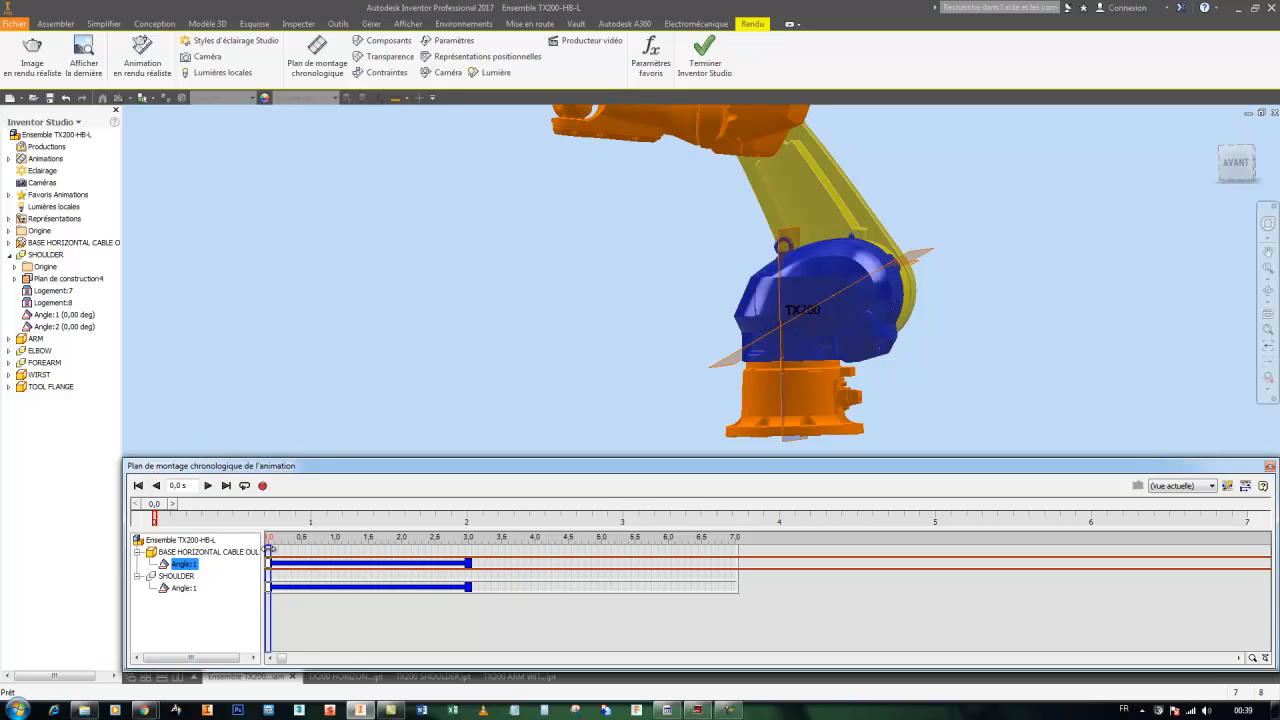
{"action": "right_click", "coordinate": [50, 314]}
{"action": "left_click", "coordinate": [308, 285]}
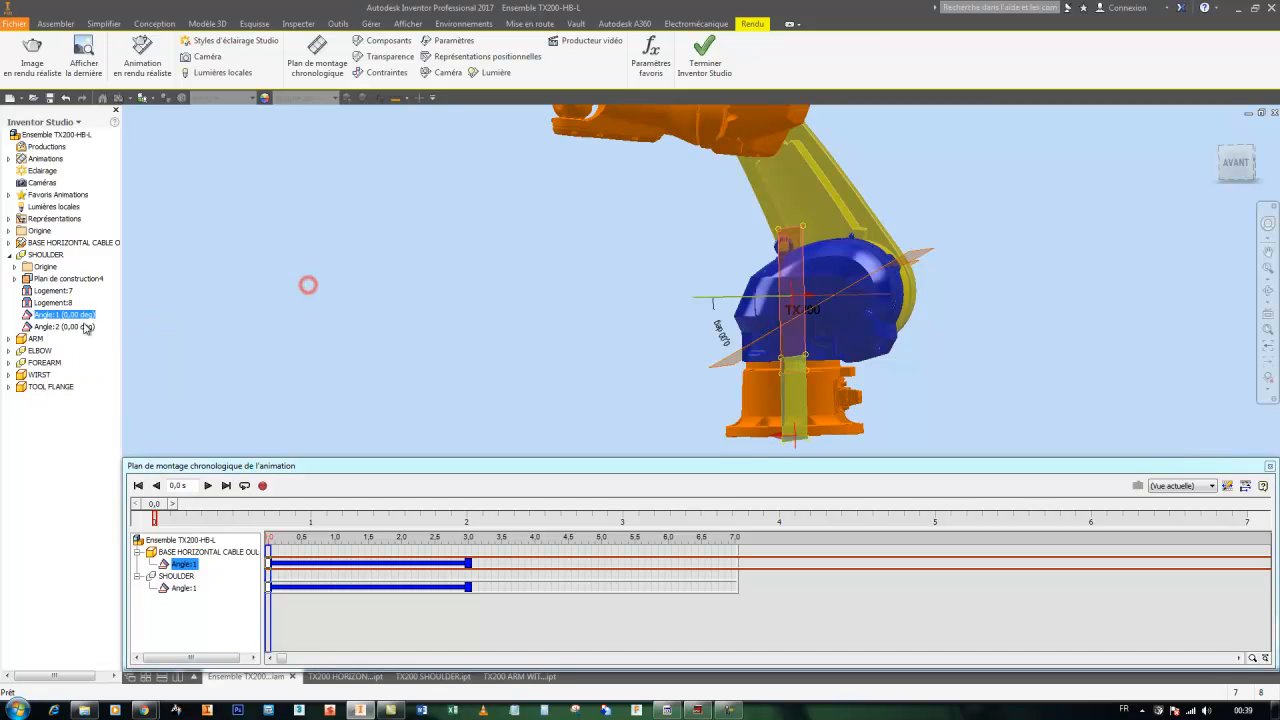
Step: Add an animation action for the Angle:2 constraint with a specified time range from 1.5 s to 4.5 s
{"action": "right_click", "coordinate": [72, 326]}
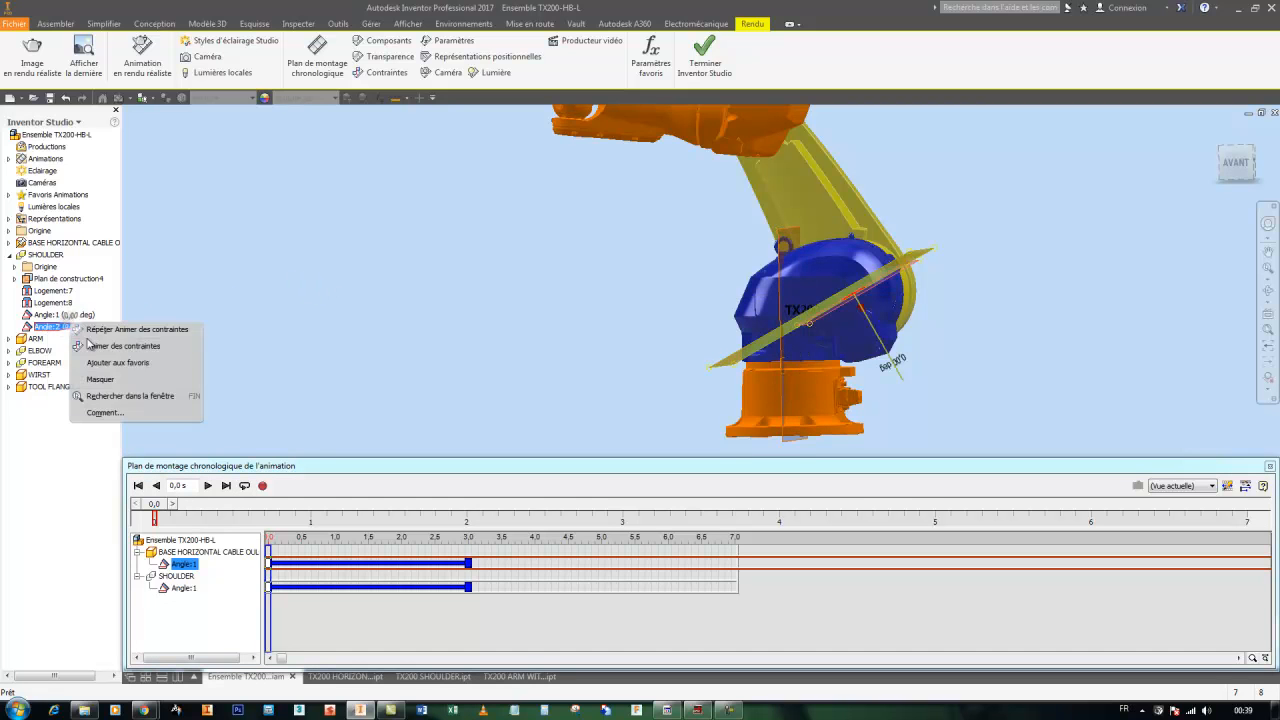
{"action": "left_click", "coordinate": [112, 346]}
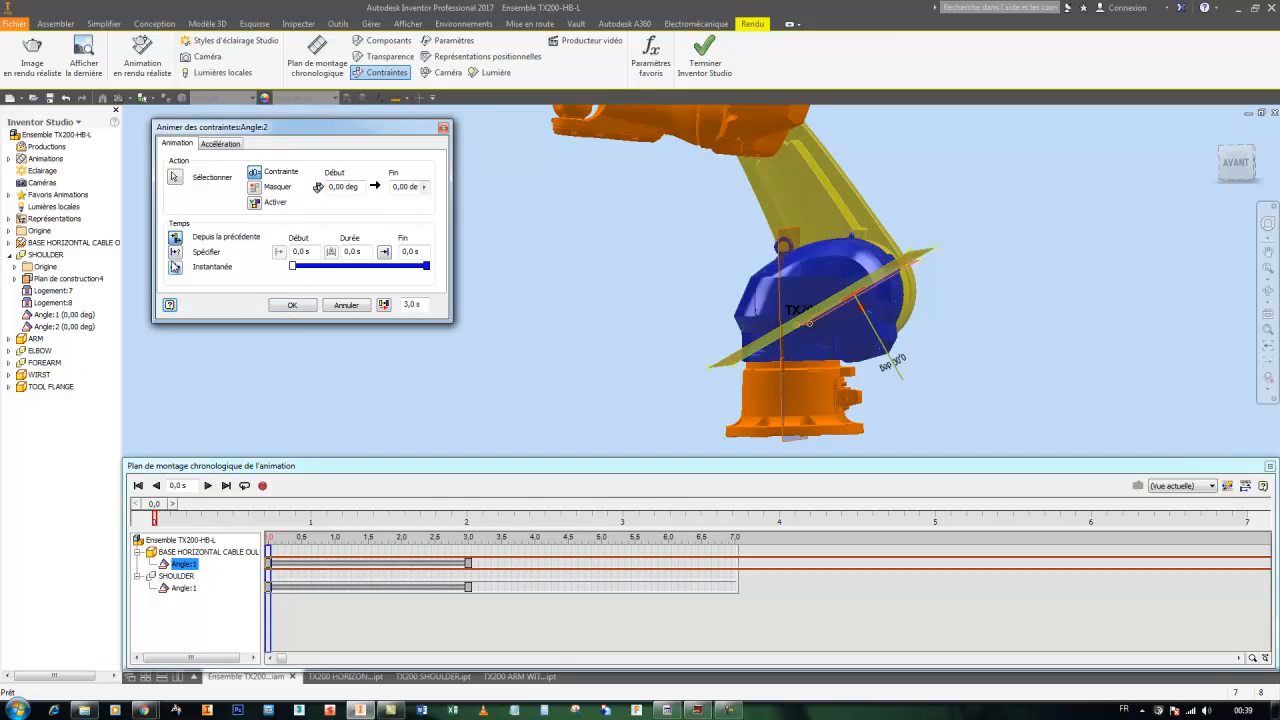
{"action": "left_click", "coordinate": [175, 255]}
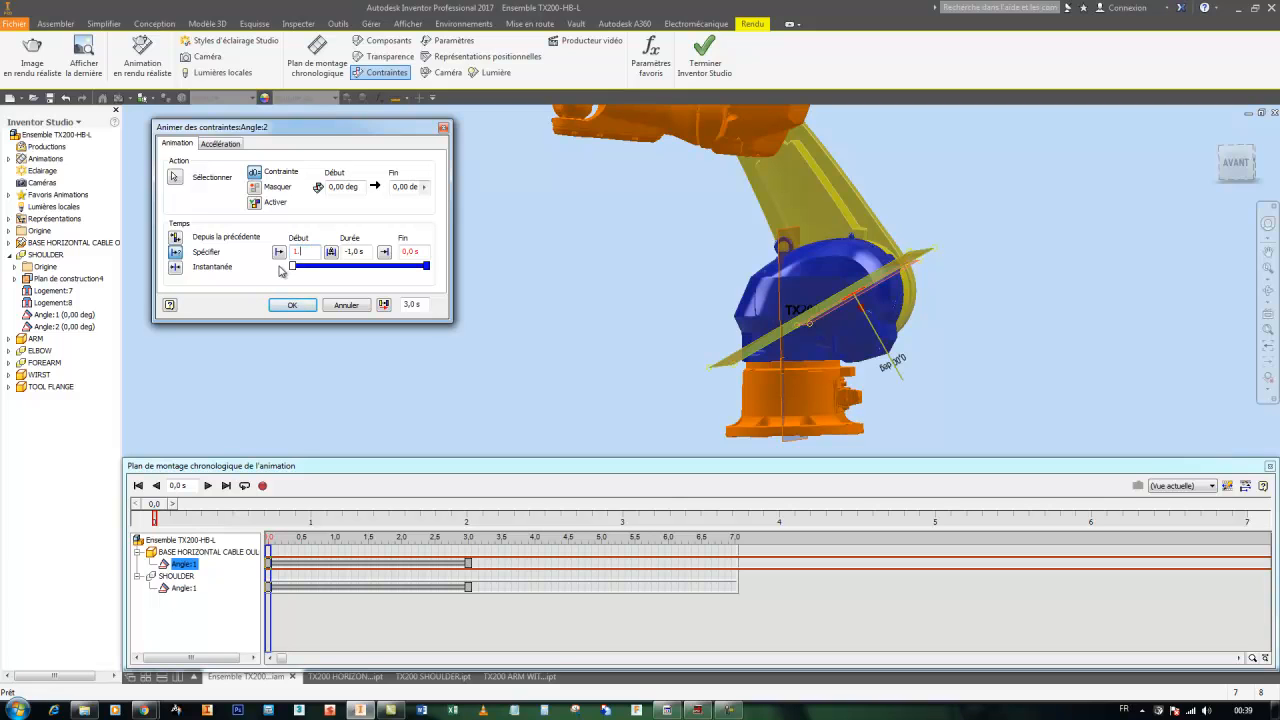
{"action": "left_click_drag", "start_coordinate": [419, 252], "coordinate": [402, 257]}
{"action": "left_click", "coordinate": [285, 305]}
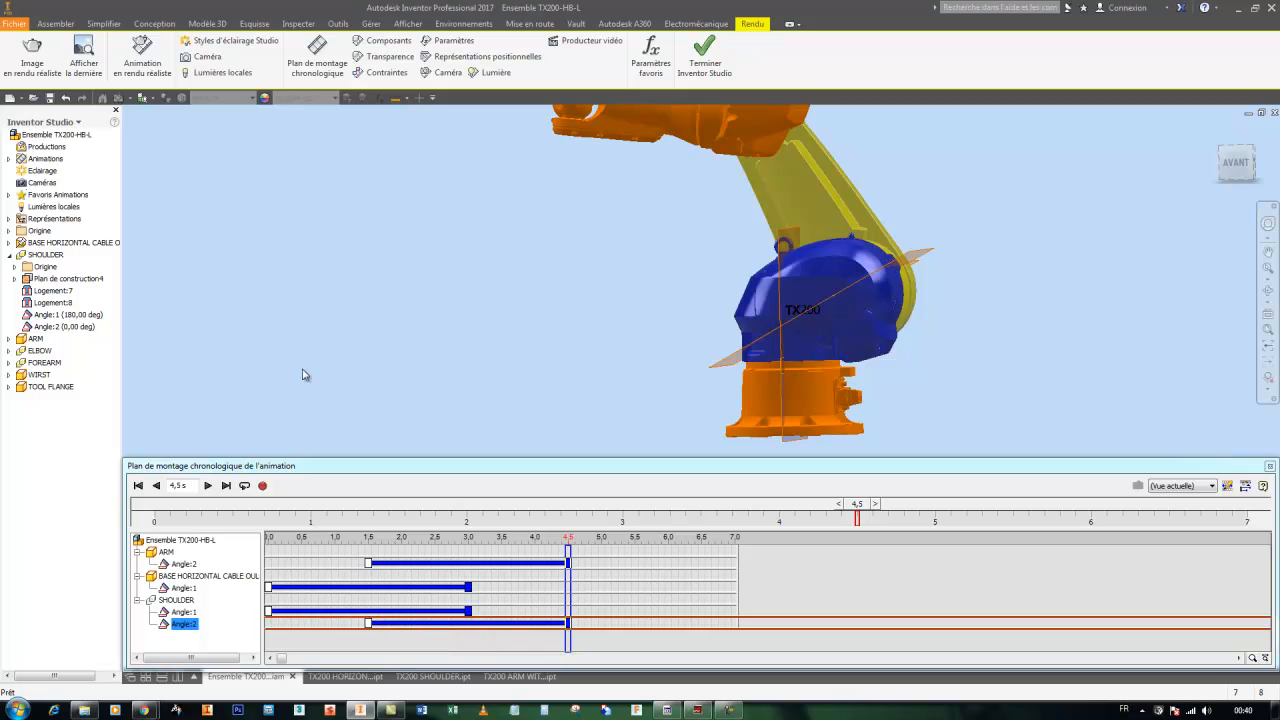
Step: Play the combined animation of both angle constraints from the start twice to check the arm's motion
{"action": "left_click", "coordinate": [137, 486]}
{"action": "left_click", "coordinate": [207, 486]}
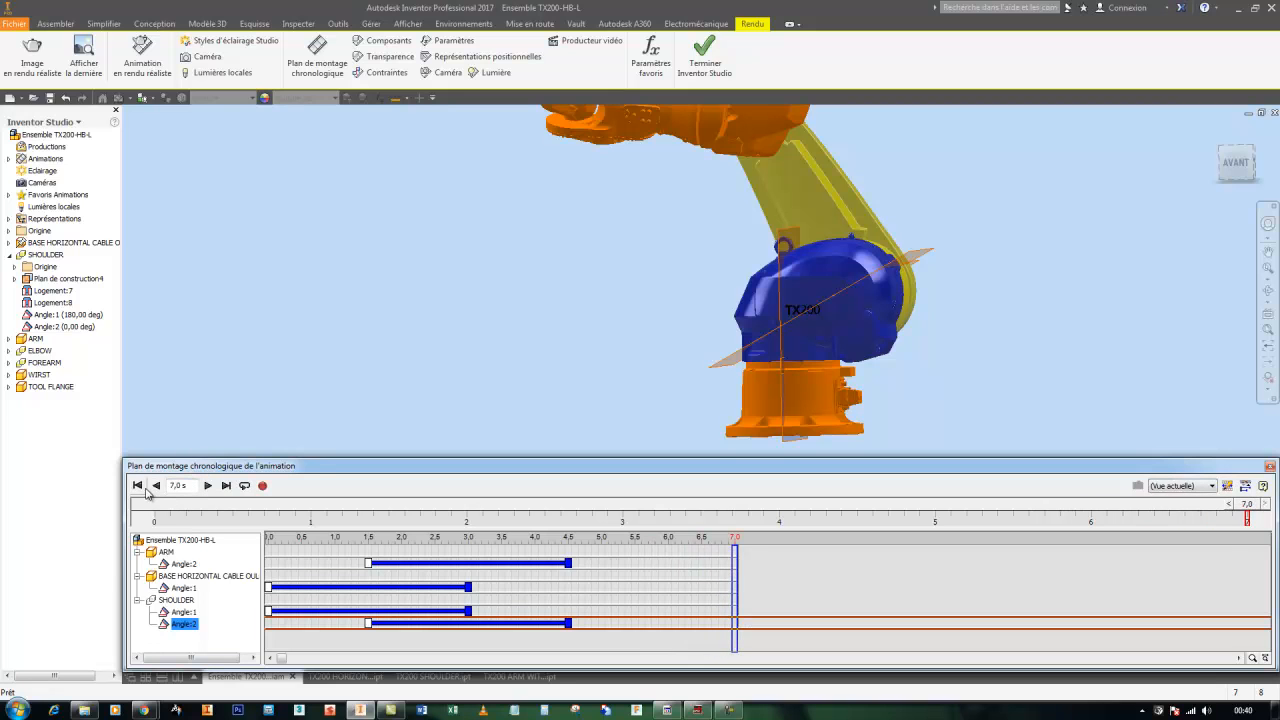
{"action": "left_click", "coordinate": [138, 485]}
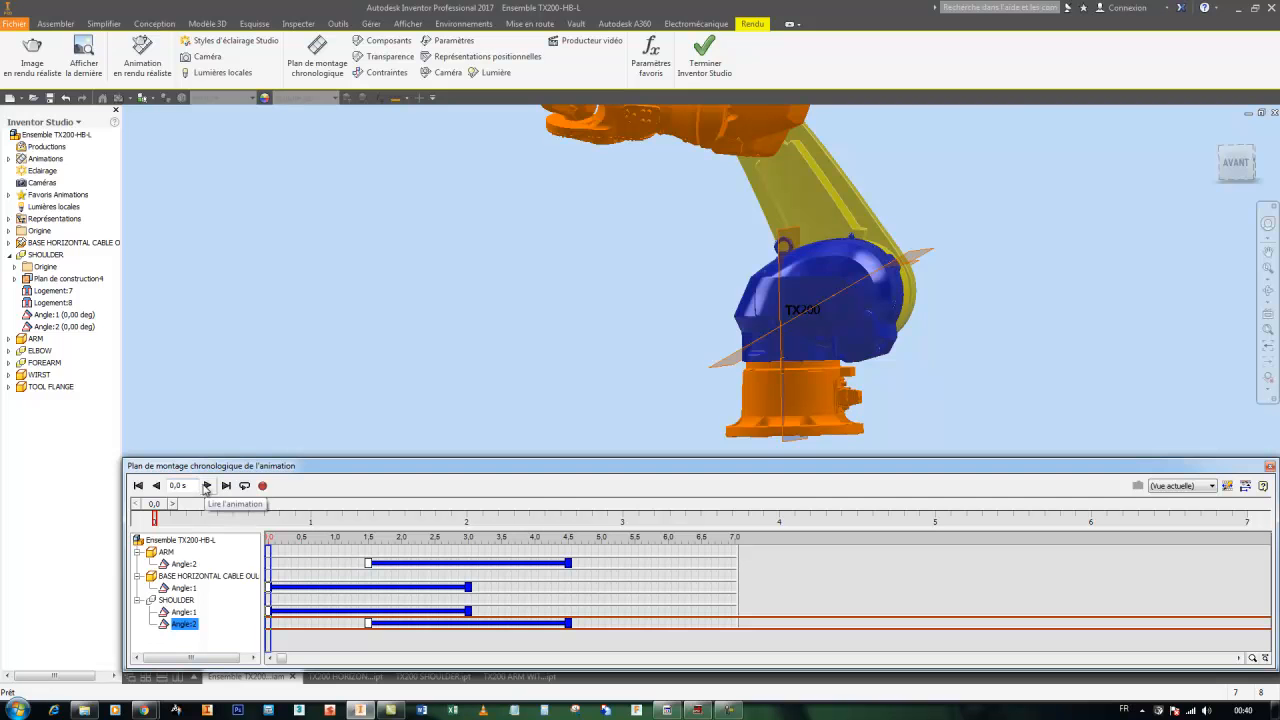
{"action": "left_click", "coordinate": [207, 486]}
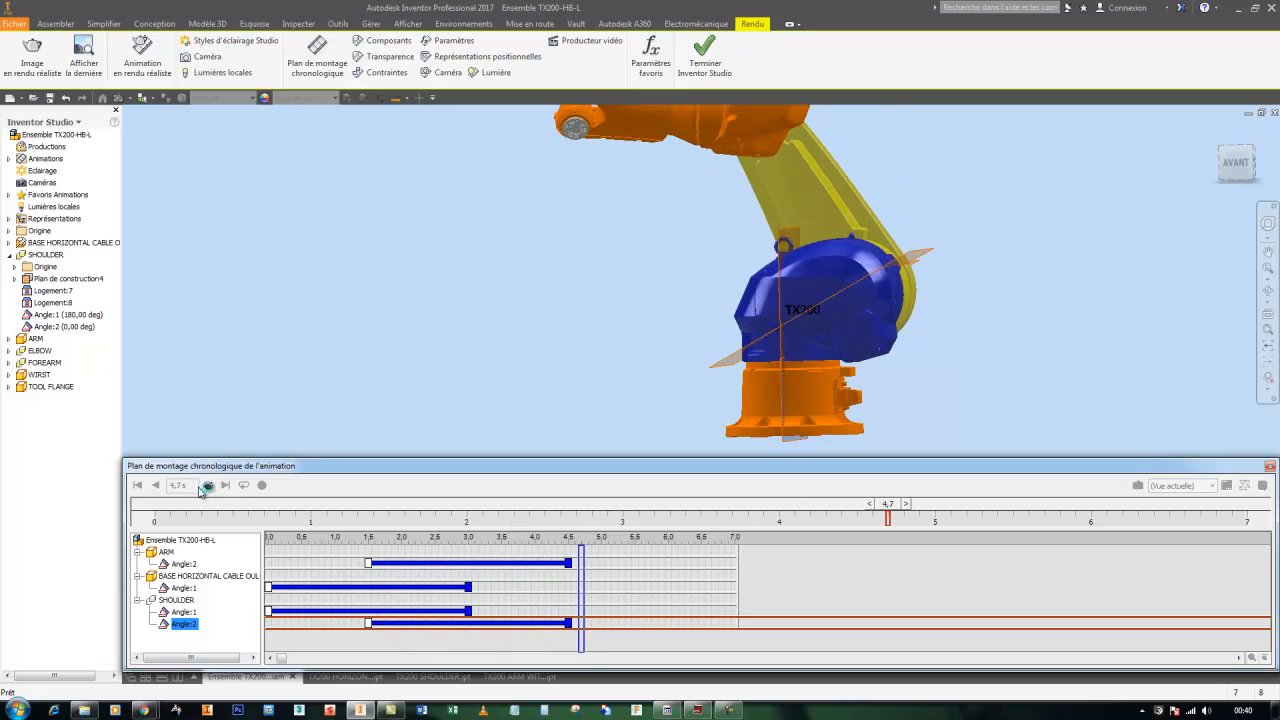
Step: Set the end angle of the Angle:2 action to -40 deg and replay the animation from the start
{"action": "left_click", "coordinate": [414, 624]}
{"action": "double_click", "coordinate": [414, 626]}
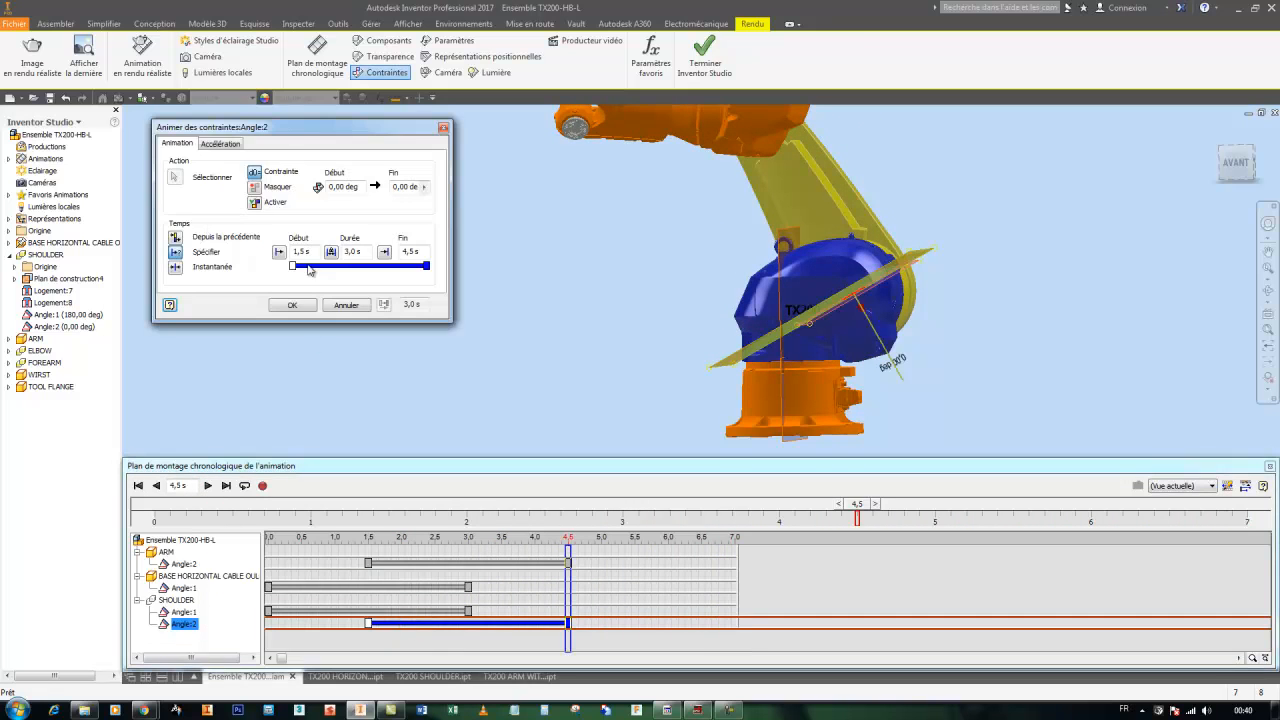
{"action": "left_click", "coordinate": [175, 253]}
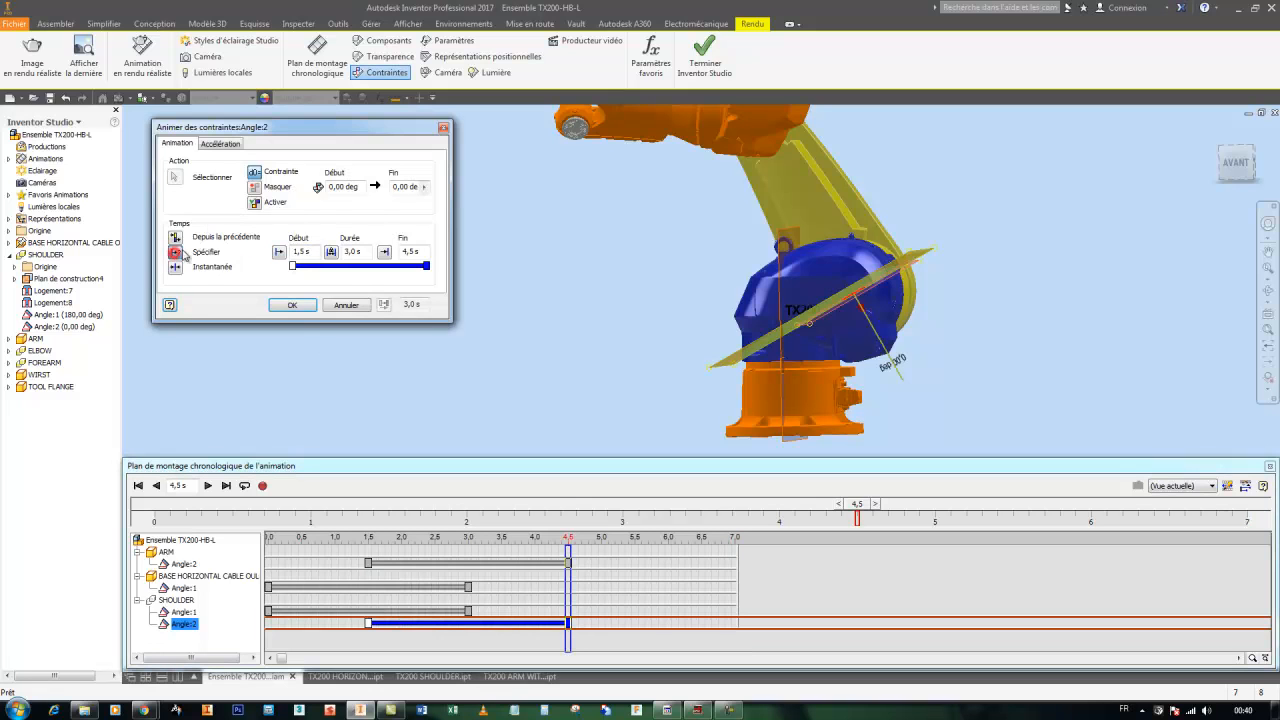
{"action": "left_click", "coordinate": [393, 187]}
{"action": "left_click", "coordinate": [290, 305]}
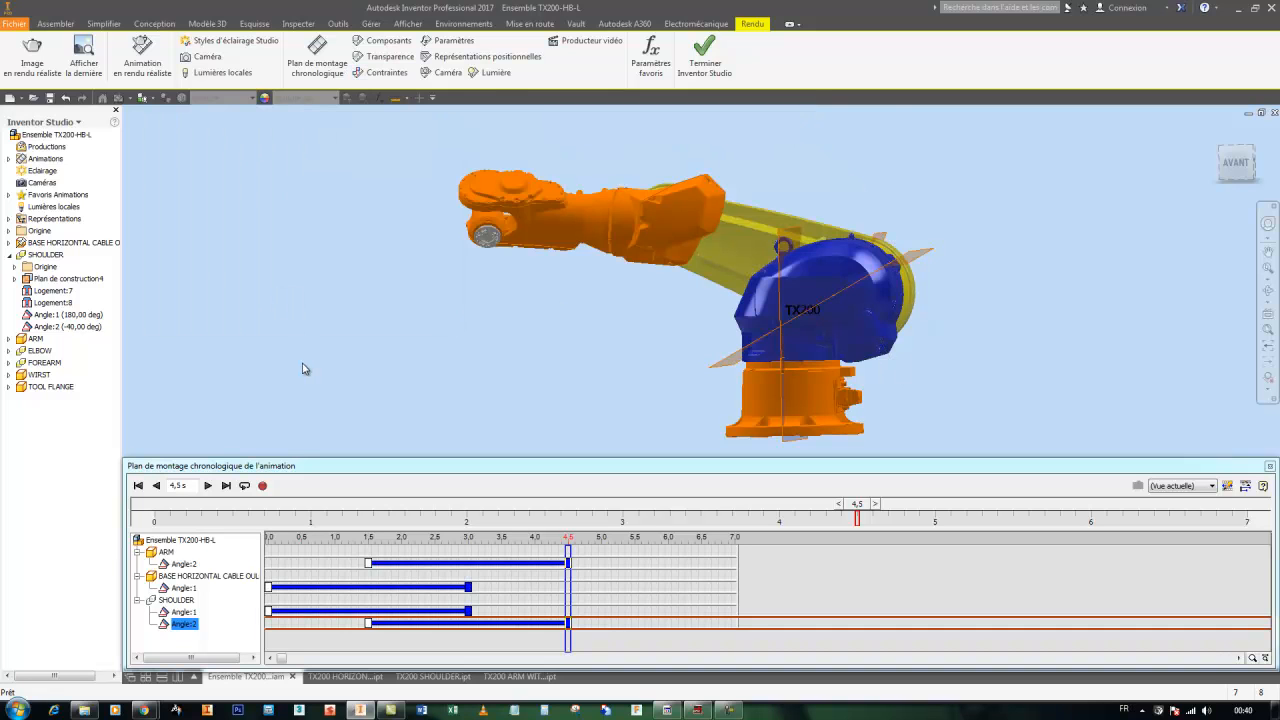
{"action": "left_click", "coordinate": [138, 486]}
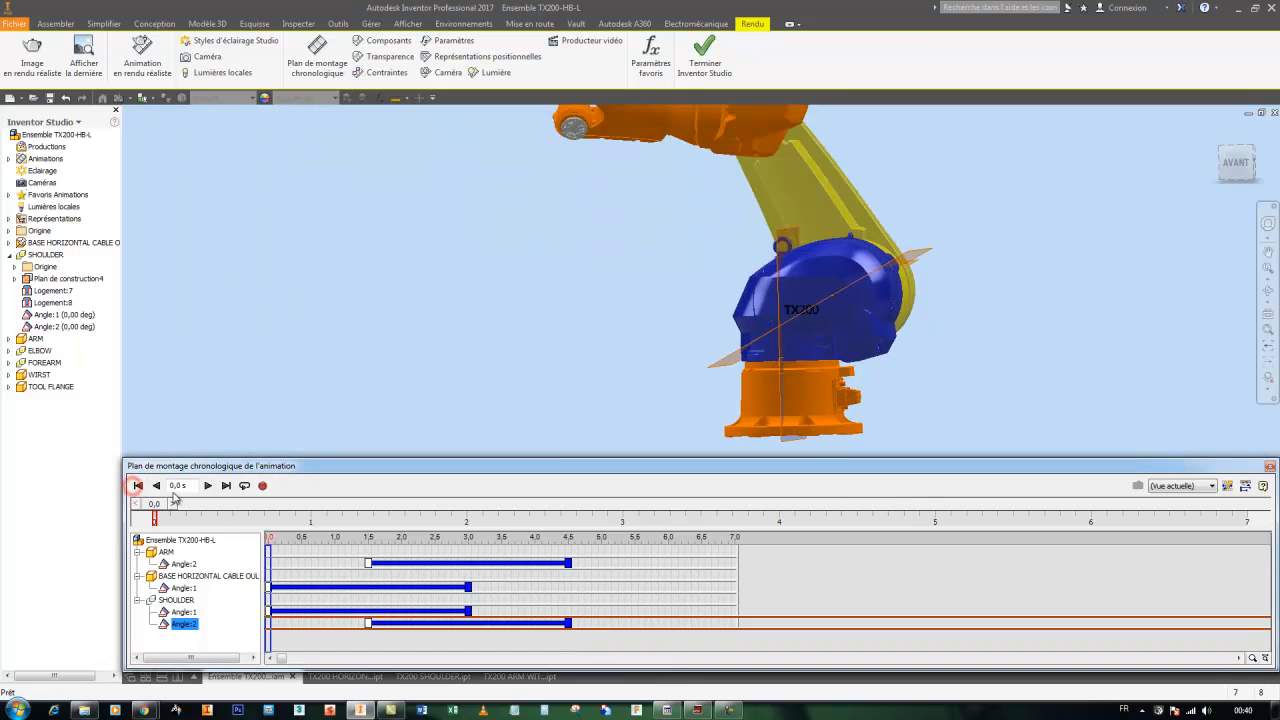
{"action": "left_click", "coordinate": [207, 485]}
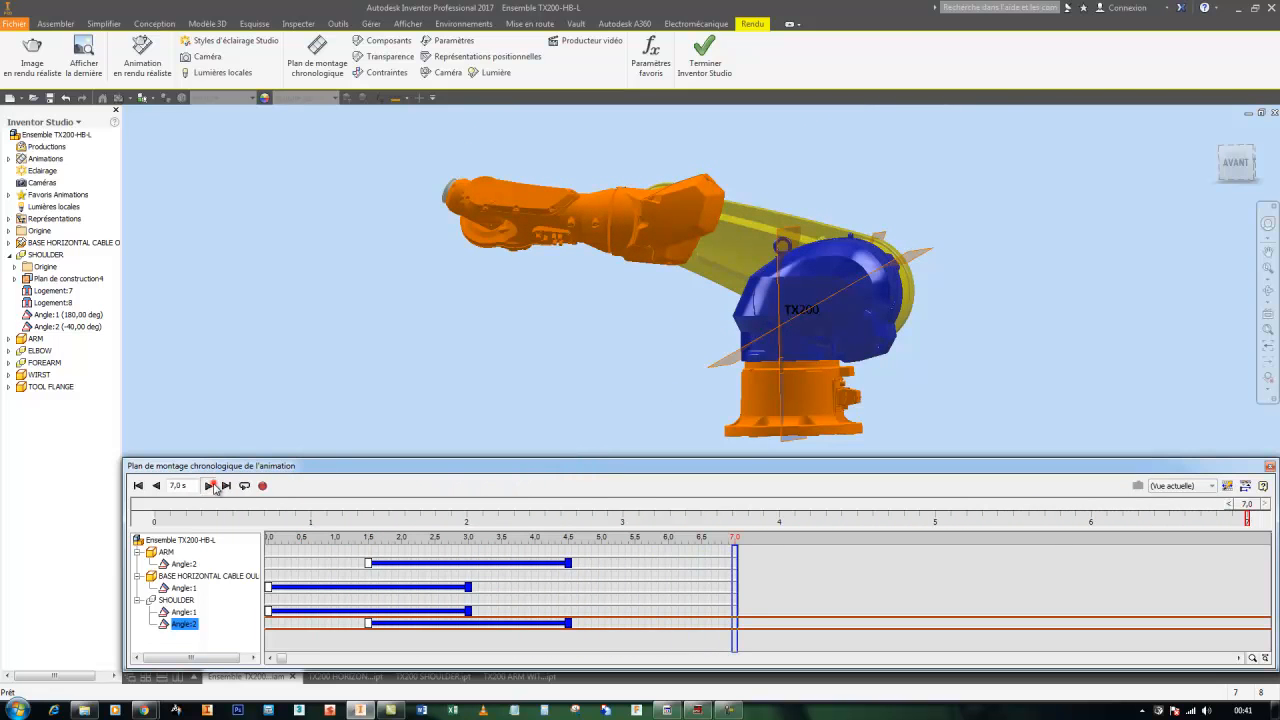
Step: Specify the animation's default velocity profile as 30% acceleration, 40% constant speed and 30% deceleration, and recheck the saved options
{"action": "left_click", "coordinate": [1227, 485]}
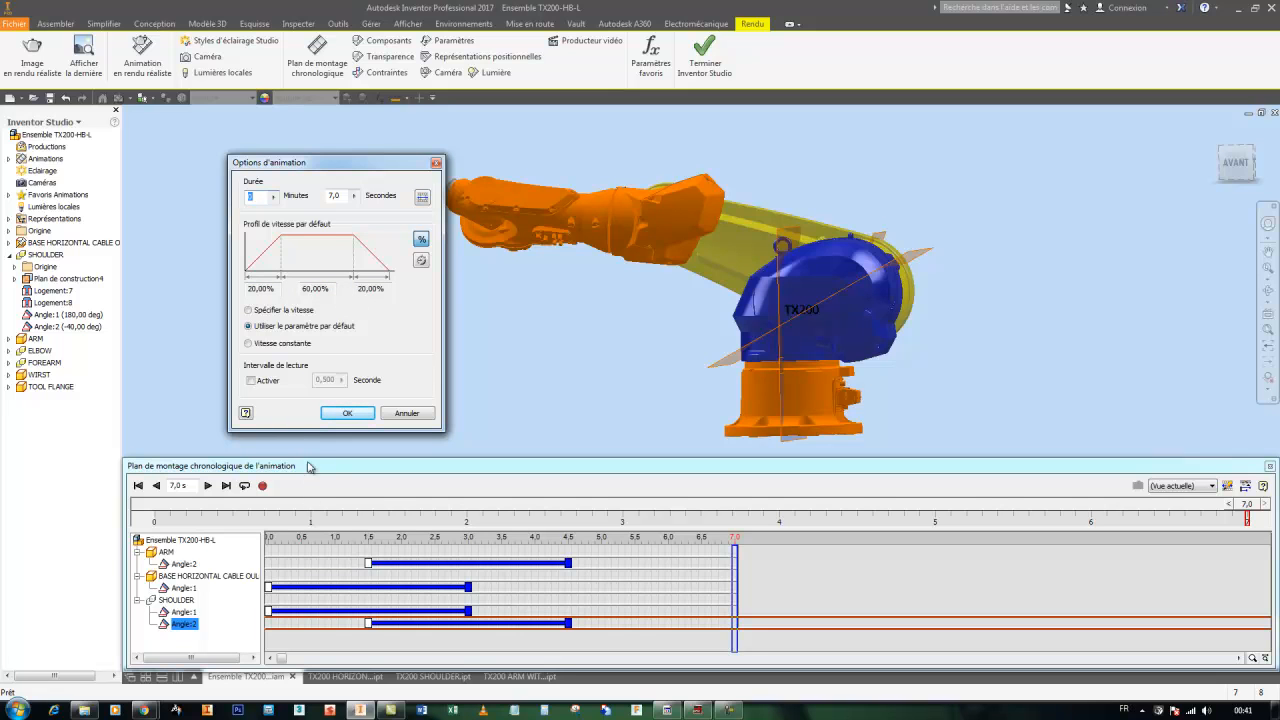
{"action": "left_click", "coordinate": [249, 344]}
{"action": "left_click", "coordinate": [248, 311]}
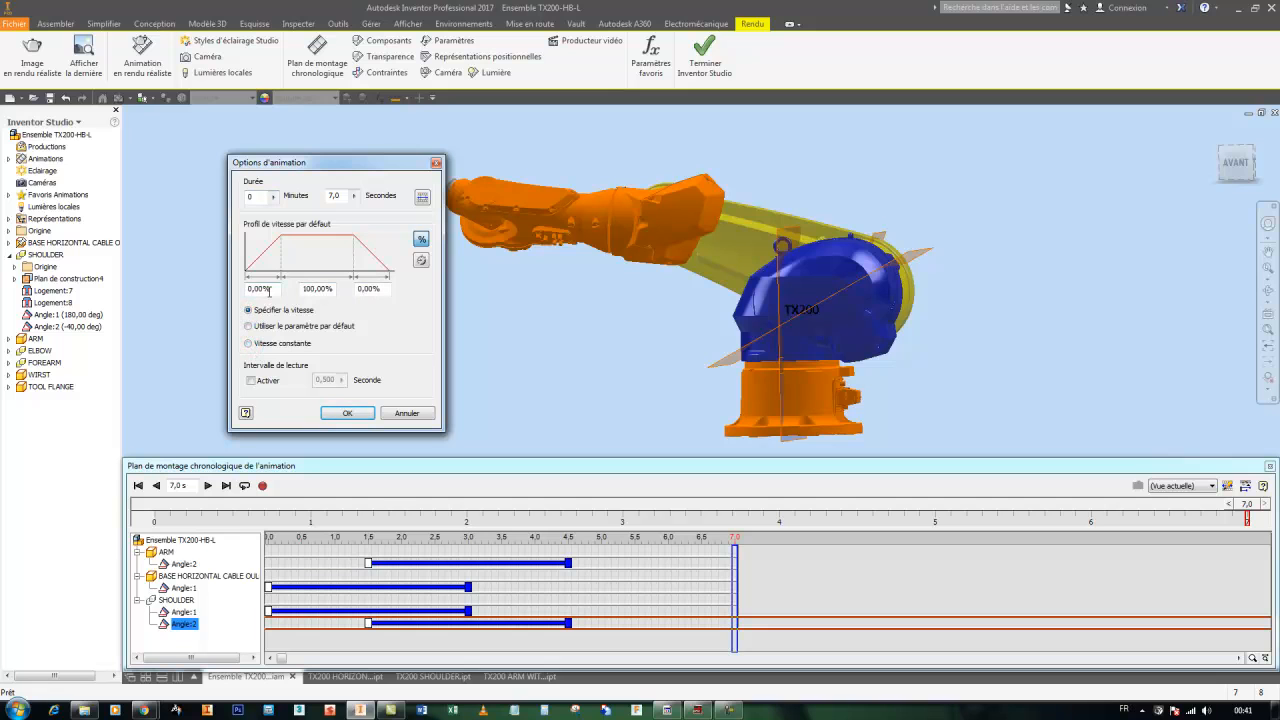
{"action": "left_click_drag", "start_coordinate": [269, 288], "coordinate": [242, 296]}
{"action": "type", "text": "30"}
{"action": "left_click_drag", "start_coordinate": [332, 287], "coordinate": [288, 293]}
{"action": "type", "text": "40"}
{"action": "left_click", "coordinate": [346, 412]}
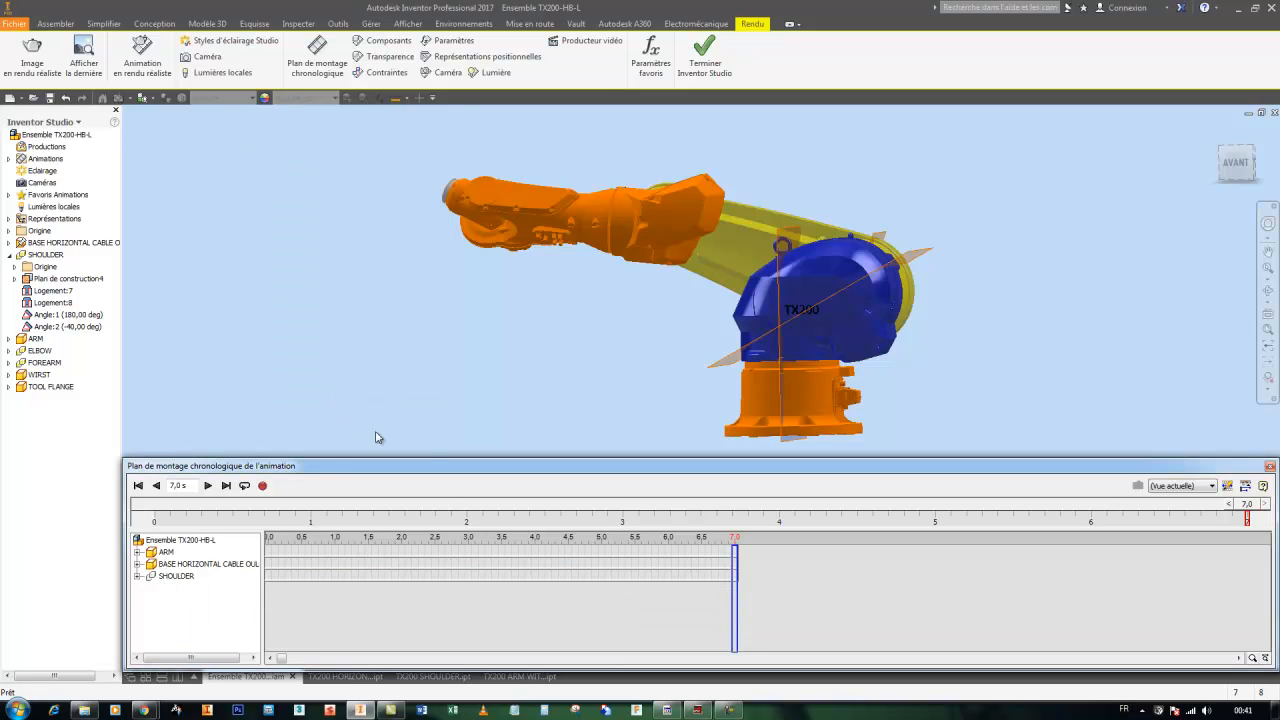
{"action": "left_click", "coordinate": [1227, 486]}
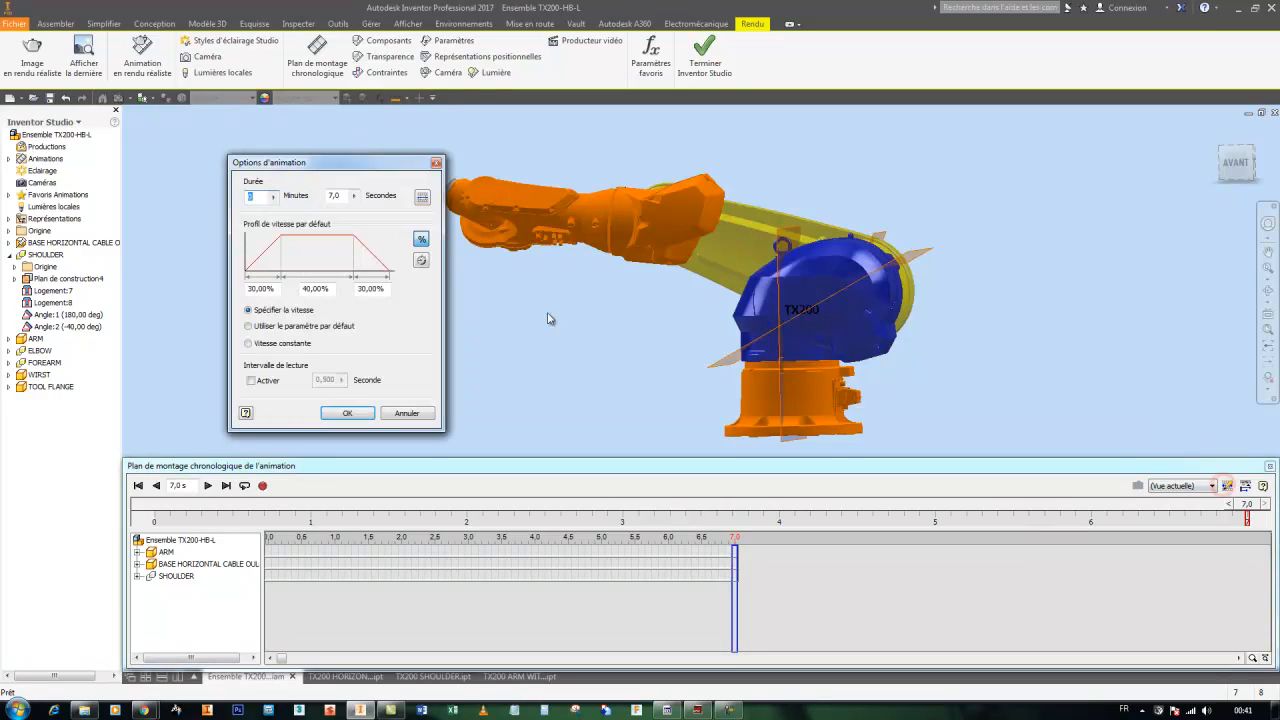
{"action": "left_click", "coordinate": [346, 412]}
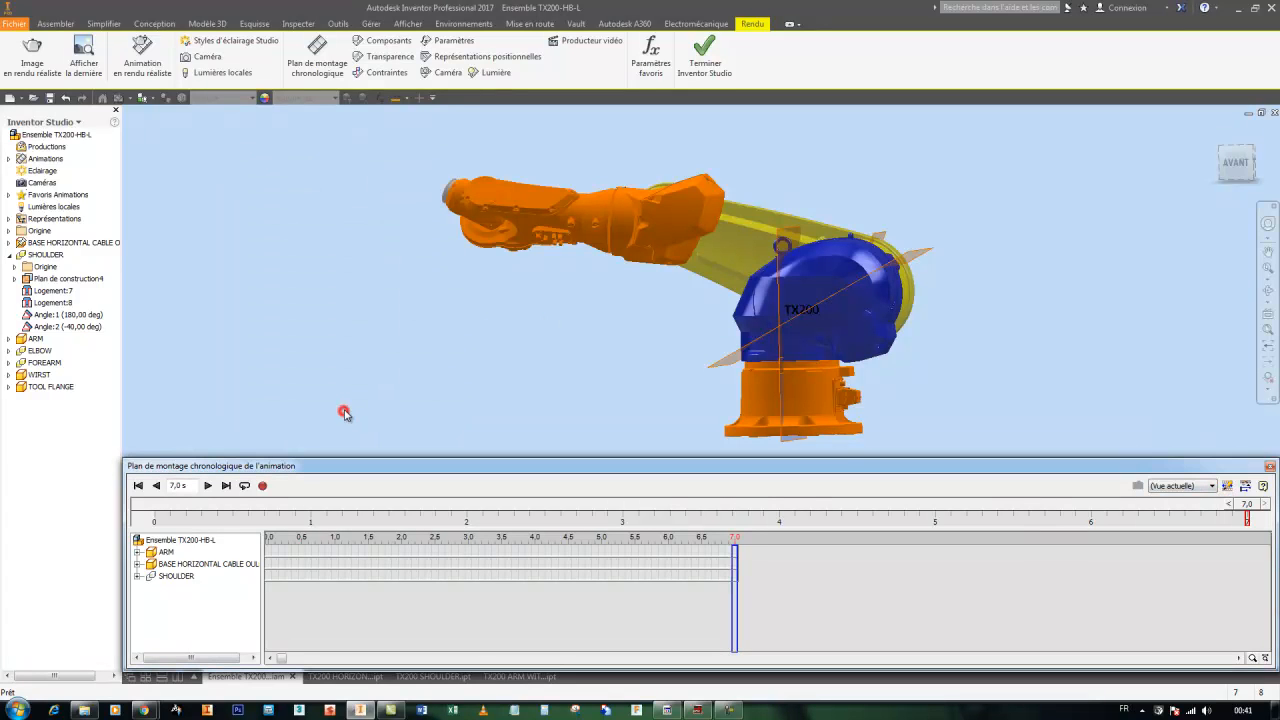
Step: Play the animation from the start to check the motion with the velocity profile, and return to the beginning
{"action": "left_click", "coordinate": [138, 486]}
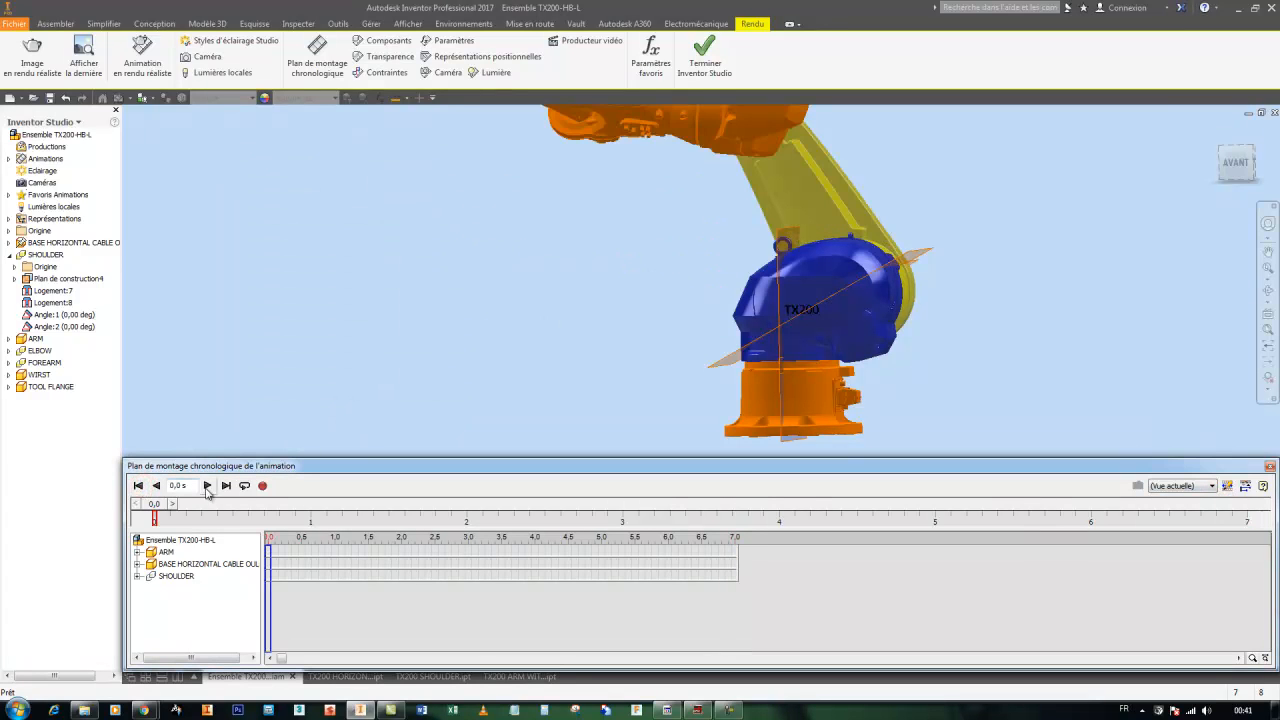
{"action": "left_click", "coordinate": [208, 485]}
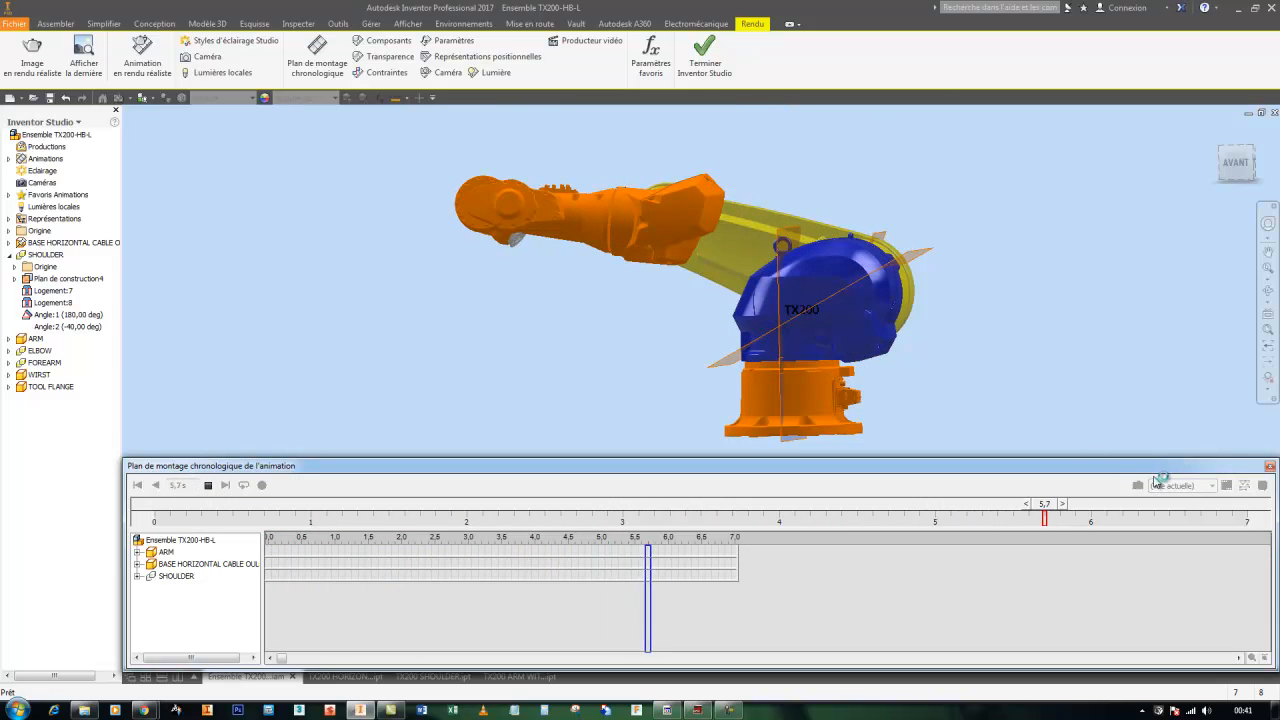
{"action": "left_click", "coordinate": [208, 485]}
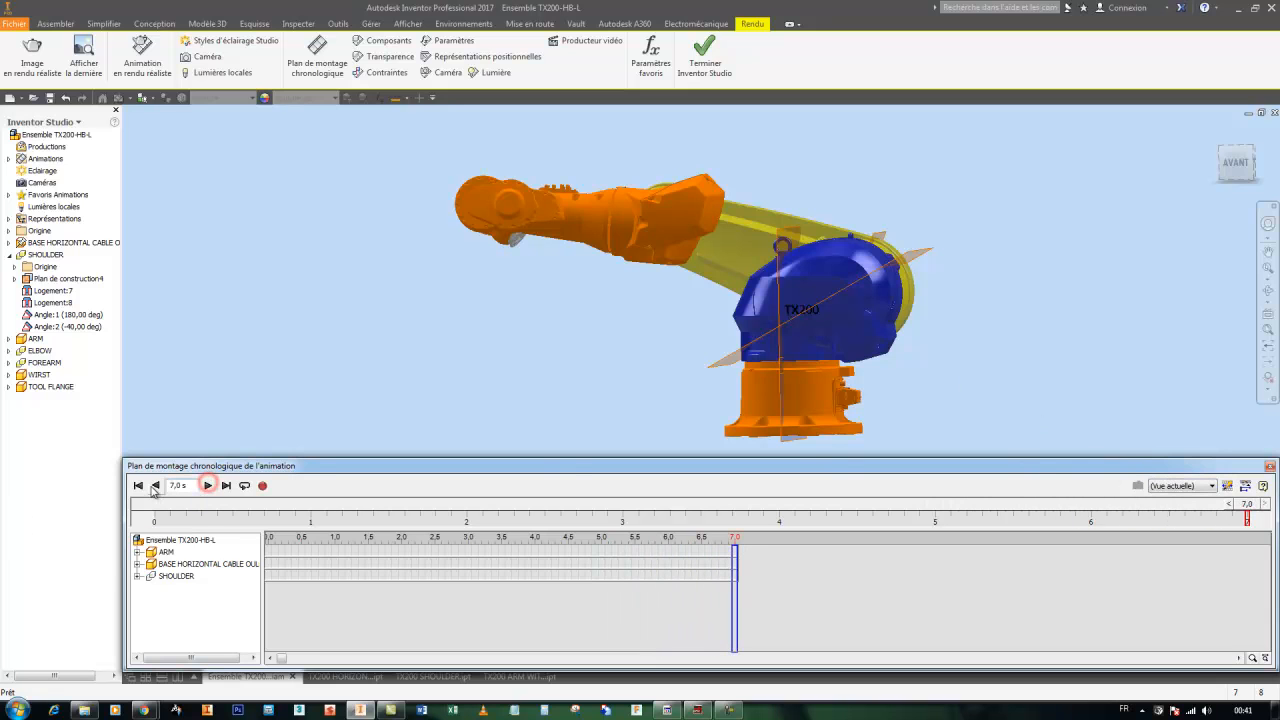
{"action": "left_click", "coordinate": [139, 485]}
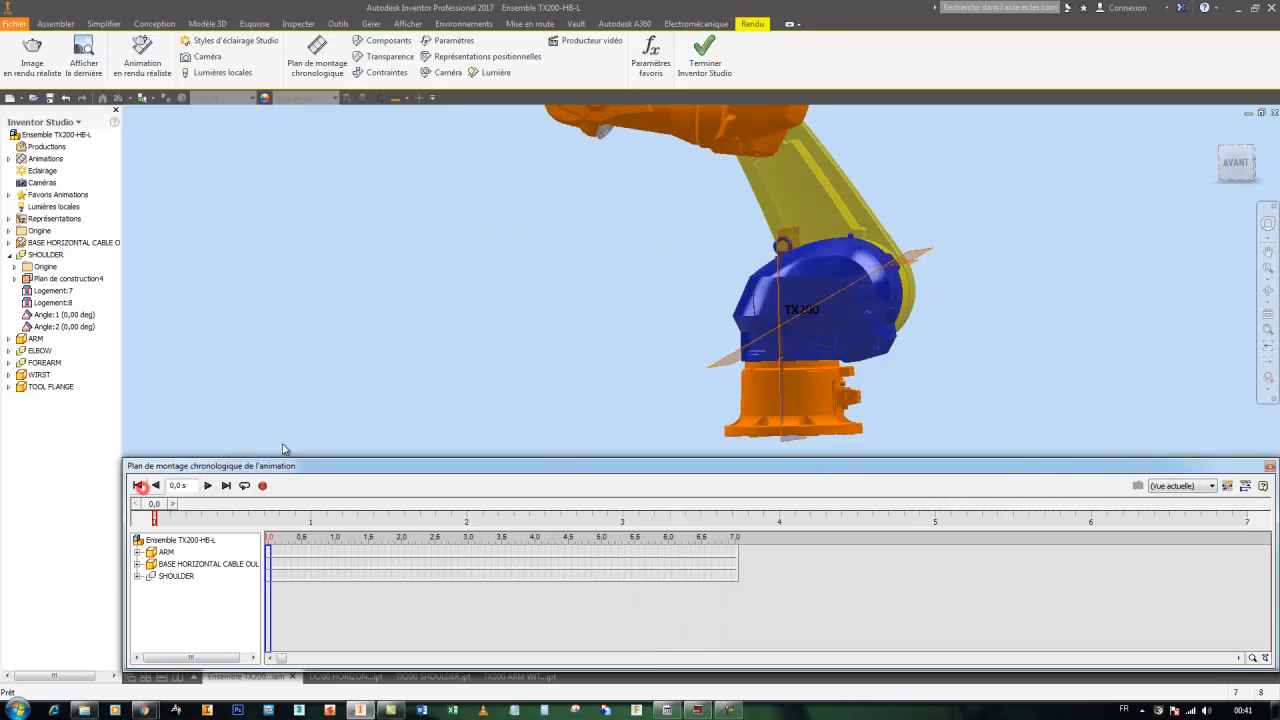
Step: Review the duration and default velocity profile in the animation options
{"action": "left_click", "coordinate": [1244, 486]}
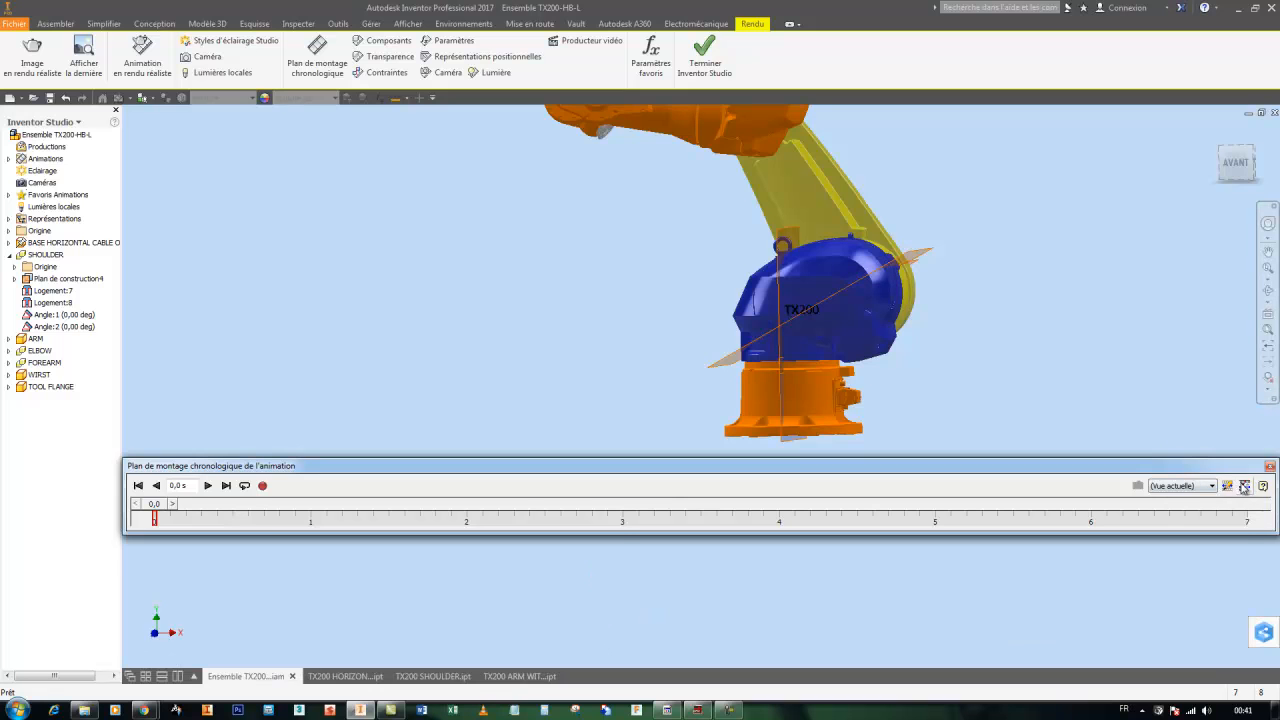
{"action": "left_click", "coordinate": [1227, 486]}
{"action": "left_click", "coordinate": [1245, 481]}
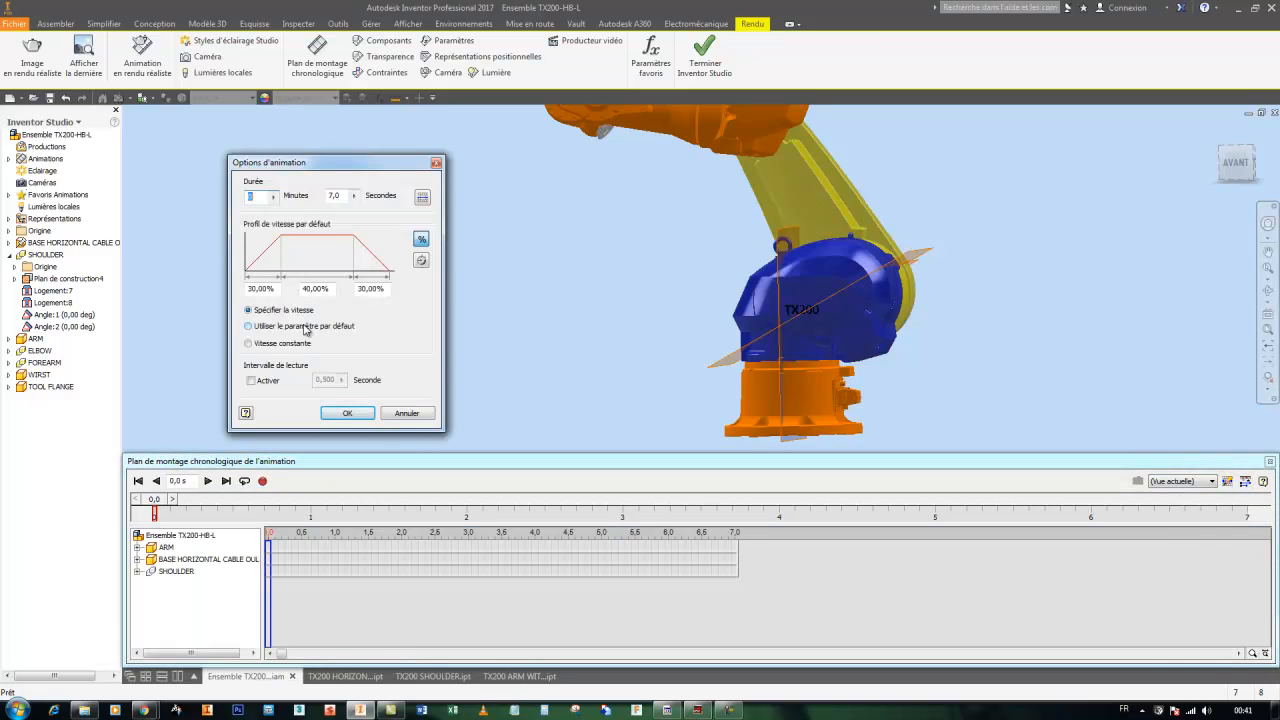
{"action": "left_click", "coordinate": [345, 413]}
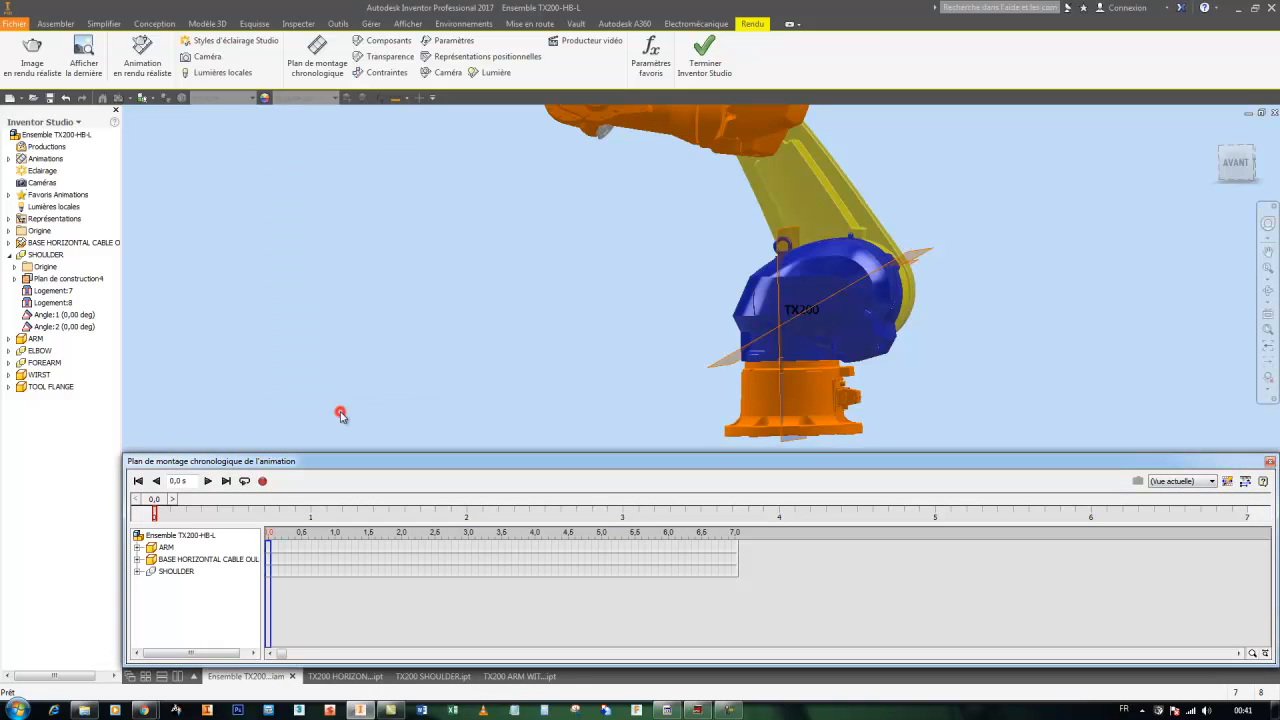
Step: Display the default velocity profile as times in seconds instead of percentages in the animation options, and accept
{"action": "left_click", "coordinate": [1228, 480]}
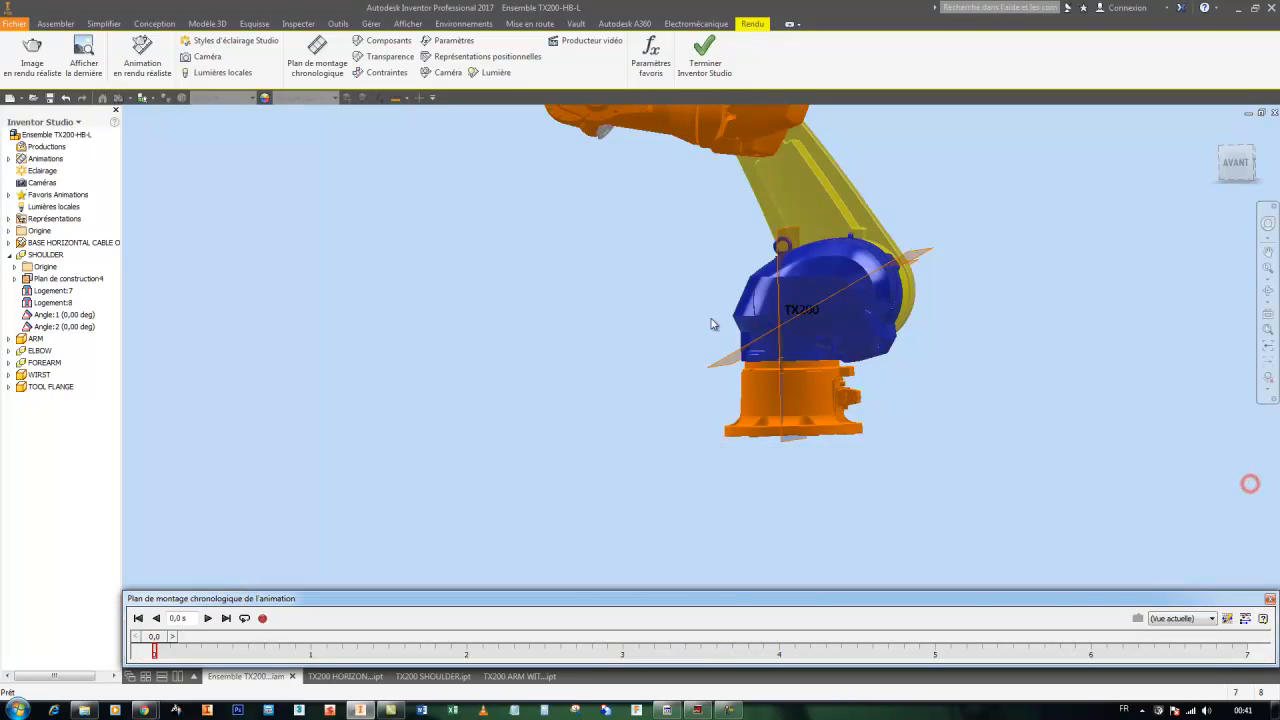
{"action": "left_click", "coordinate": [1244, 618]}
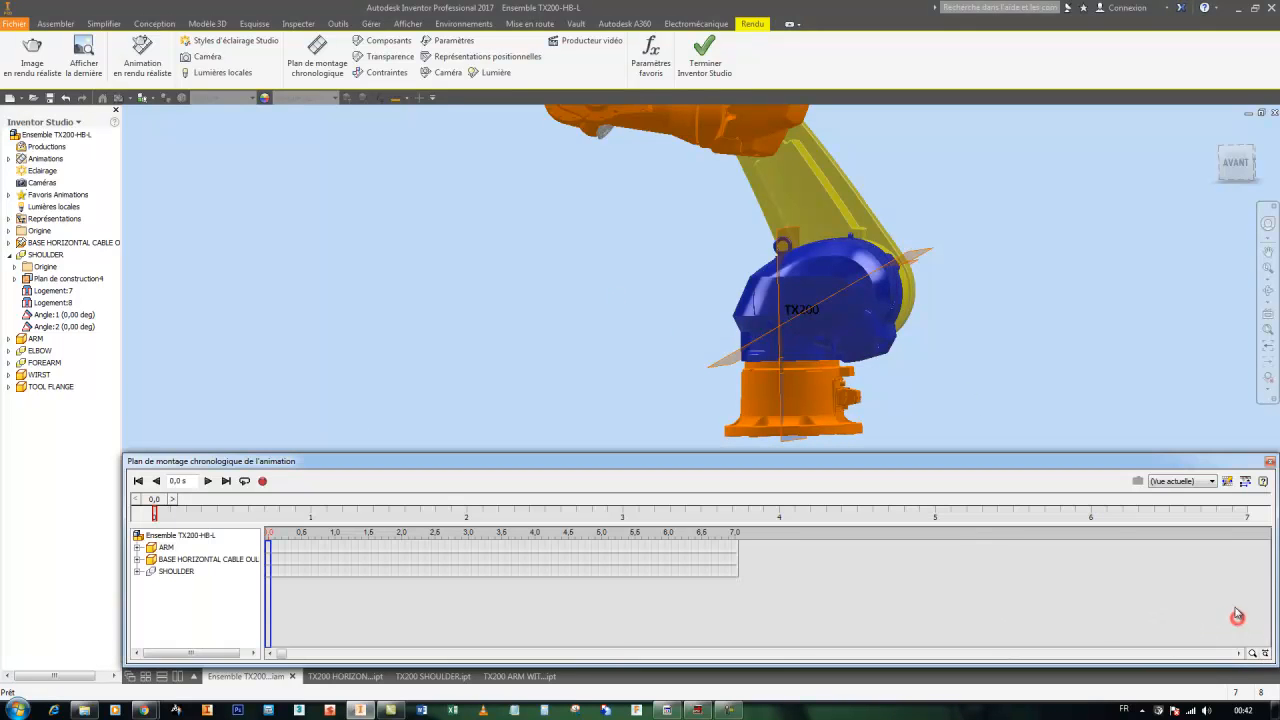
{"action": "left_click", "coordinate": [1229, 481]}
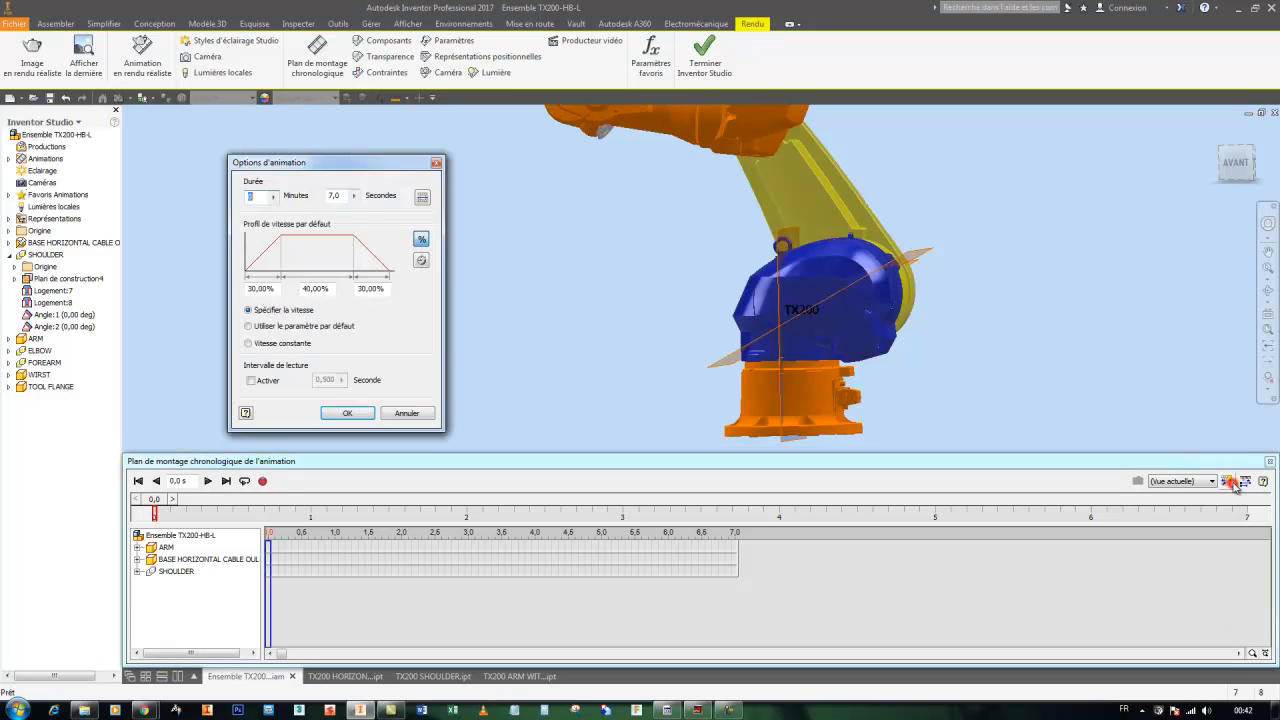
{"action": "left_click", "coordinate": [422, 241]}
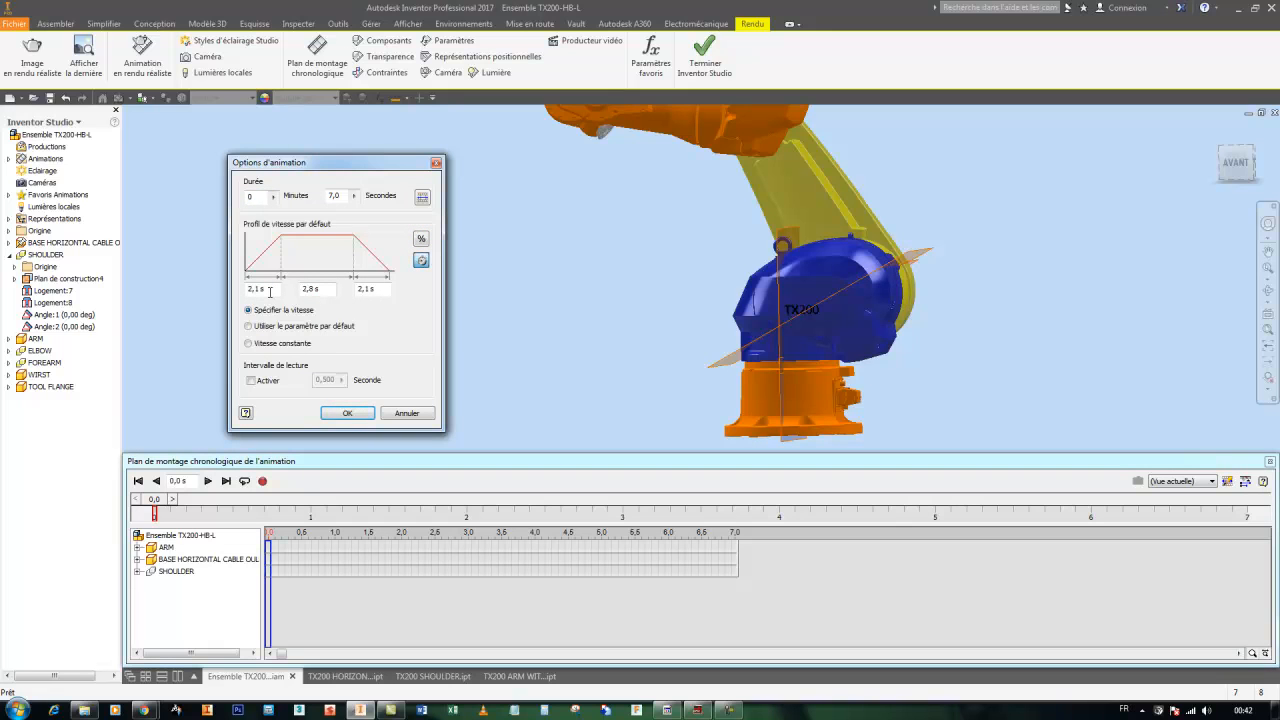
{"action": "left_click", "coordinate": [349, 412]}
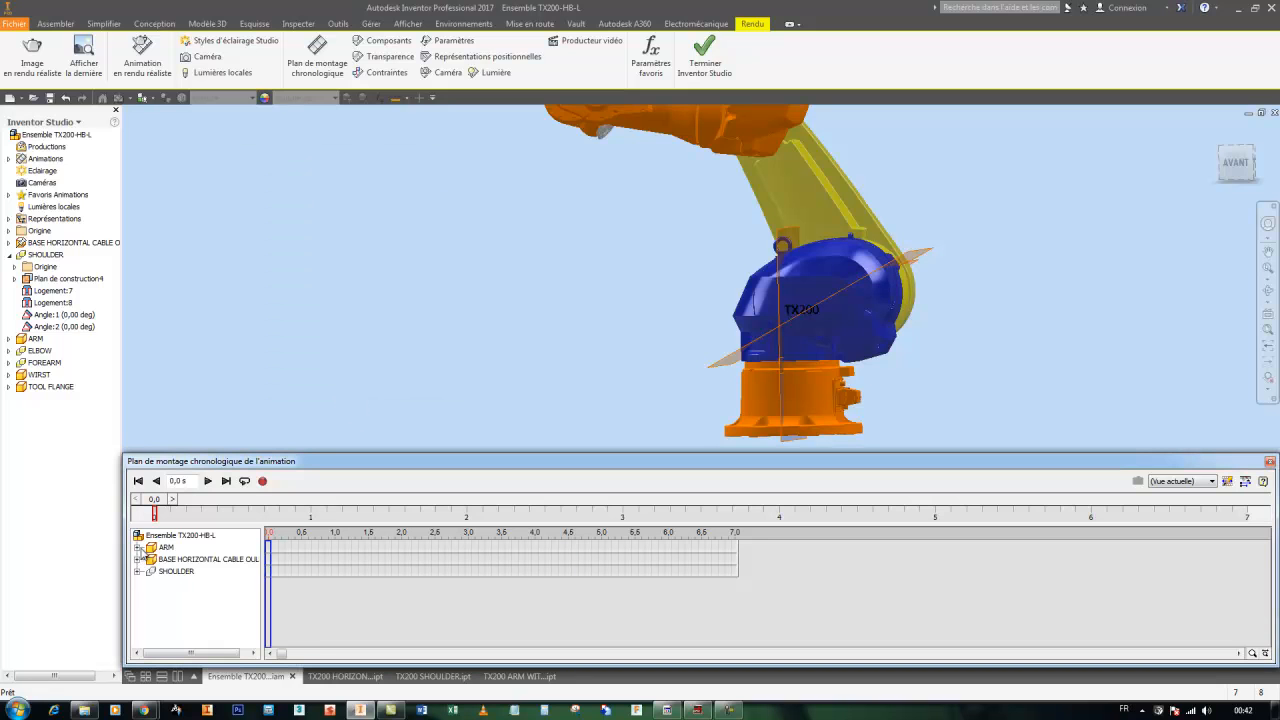
Step: Check the velocity profile used by the ARM's Angle:2 action, and return the animation to its start
{"action": "left_click", "coordinate": [138, 548]}
{"action": "double_click", "coordinate": [393, 558]}
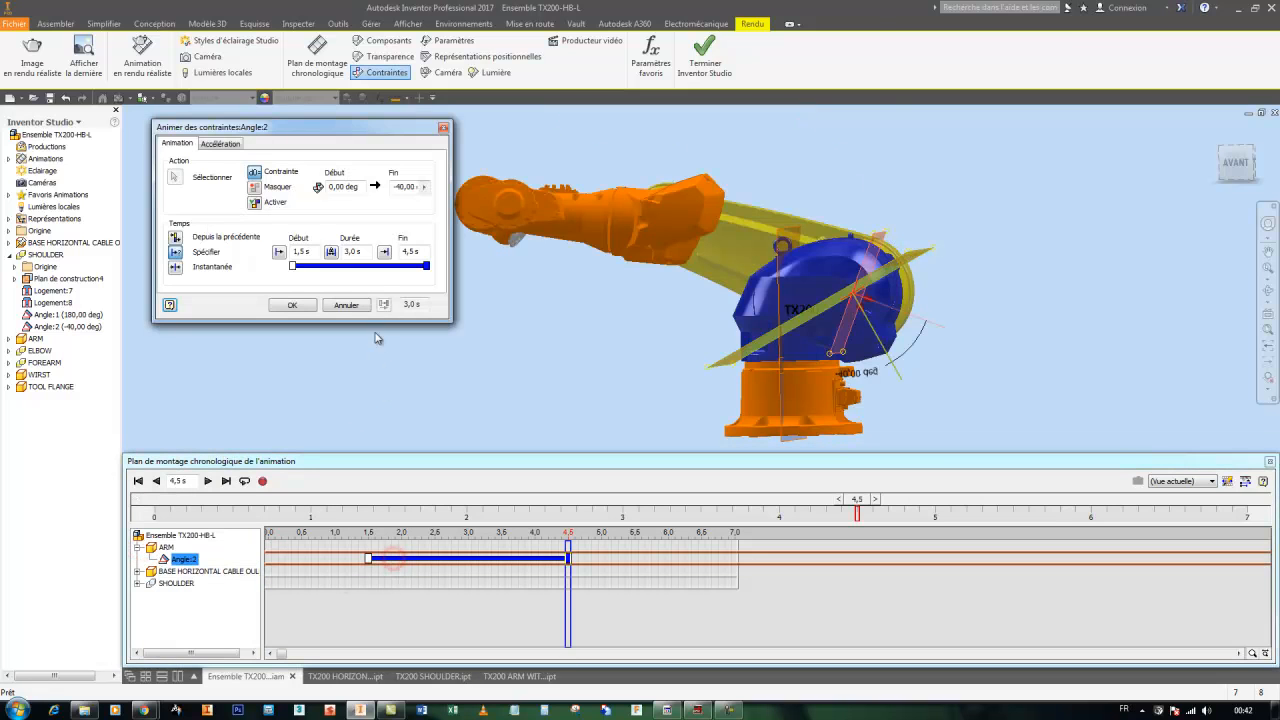
{"action": "left_click", "coordinate": [228, 146]}
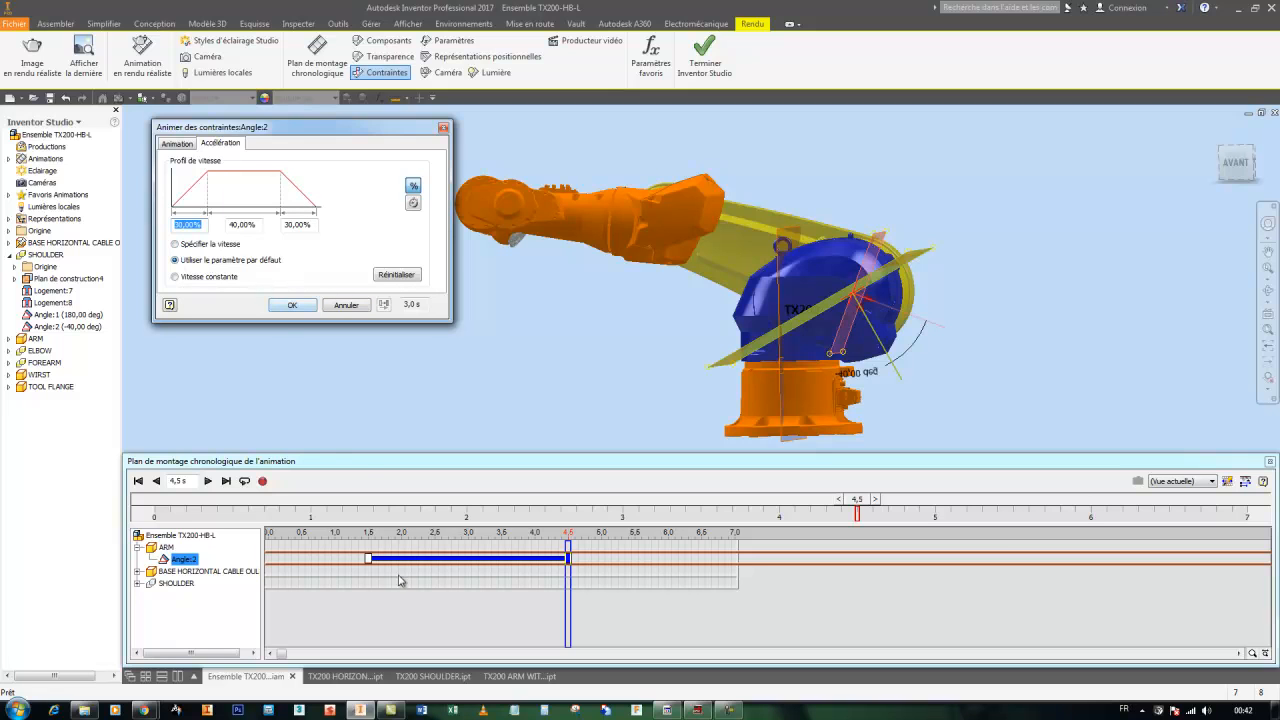
{"action": "left_click", "coordinate": [292, 305]}
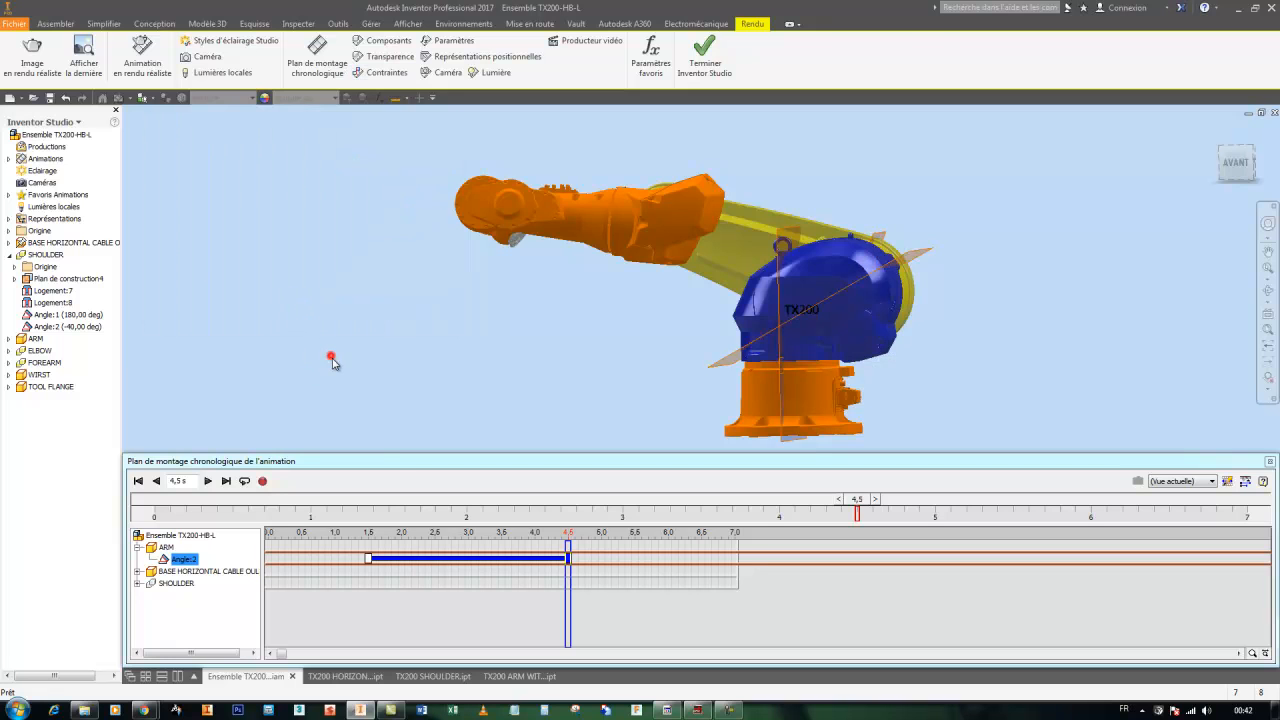
{"action": "left_click", "coordinate": [140, 481]}
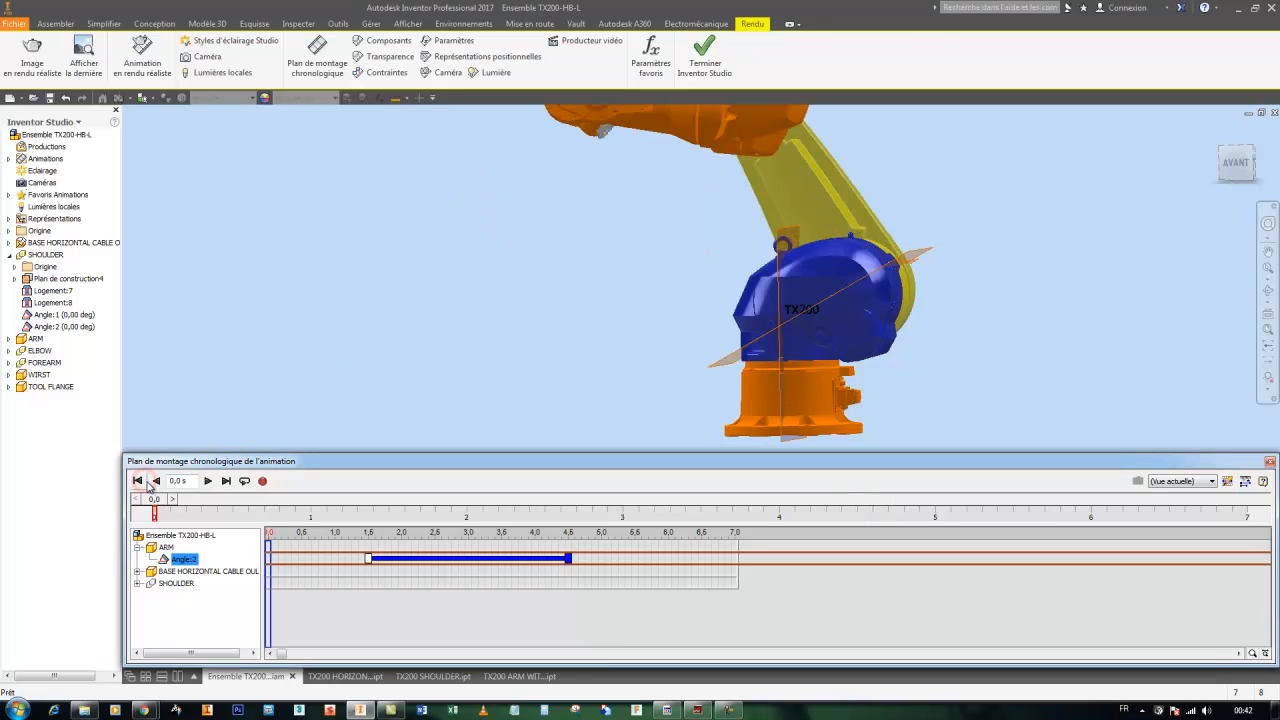
Step: Show the base and shoulder constraint actions on the timeline and set the animation's total duration to 4.5 s
{"action": "left_click", "coordinate": [137, 571]}
{"action": "left_click", "coordinate": [137, 595]}
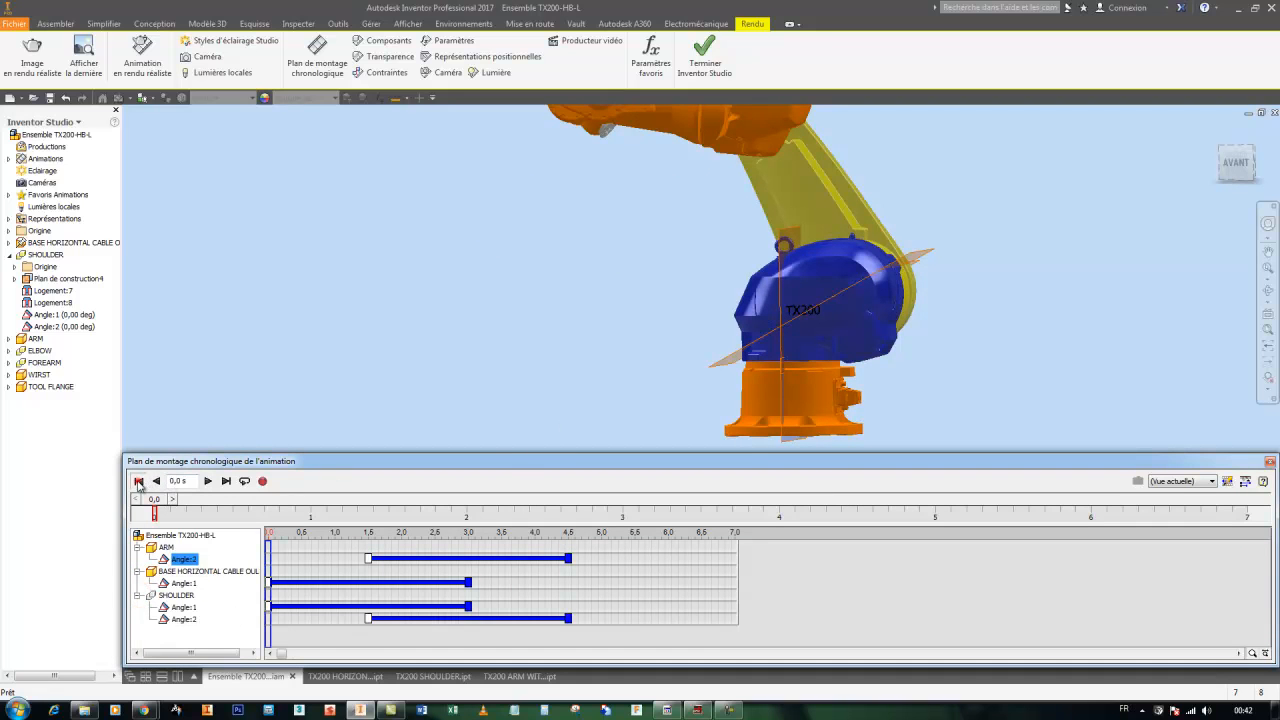
{"action": "left_click", "coordinate": [1228, 481]}
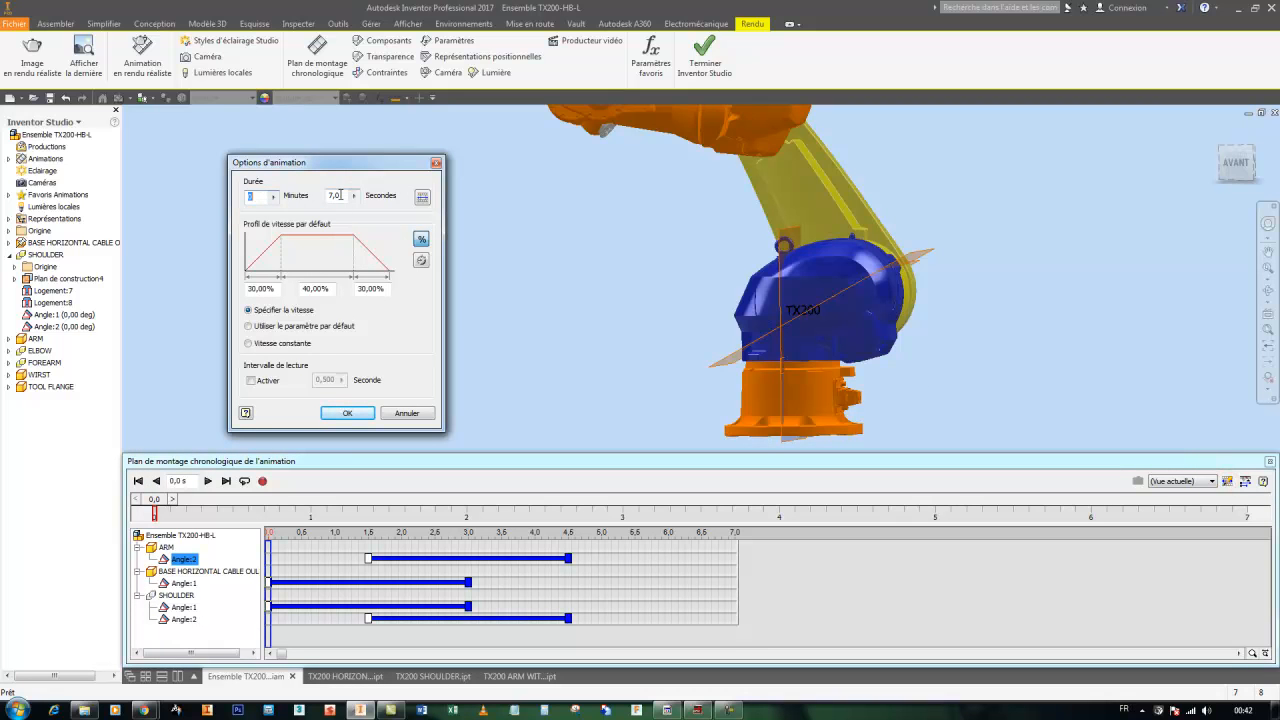
{"action": "double_click", "coordinate": [341, 195]}
{"action": "left_click", "coordinate": [338, 413]}
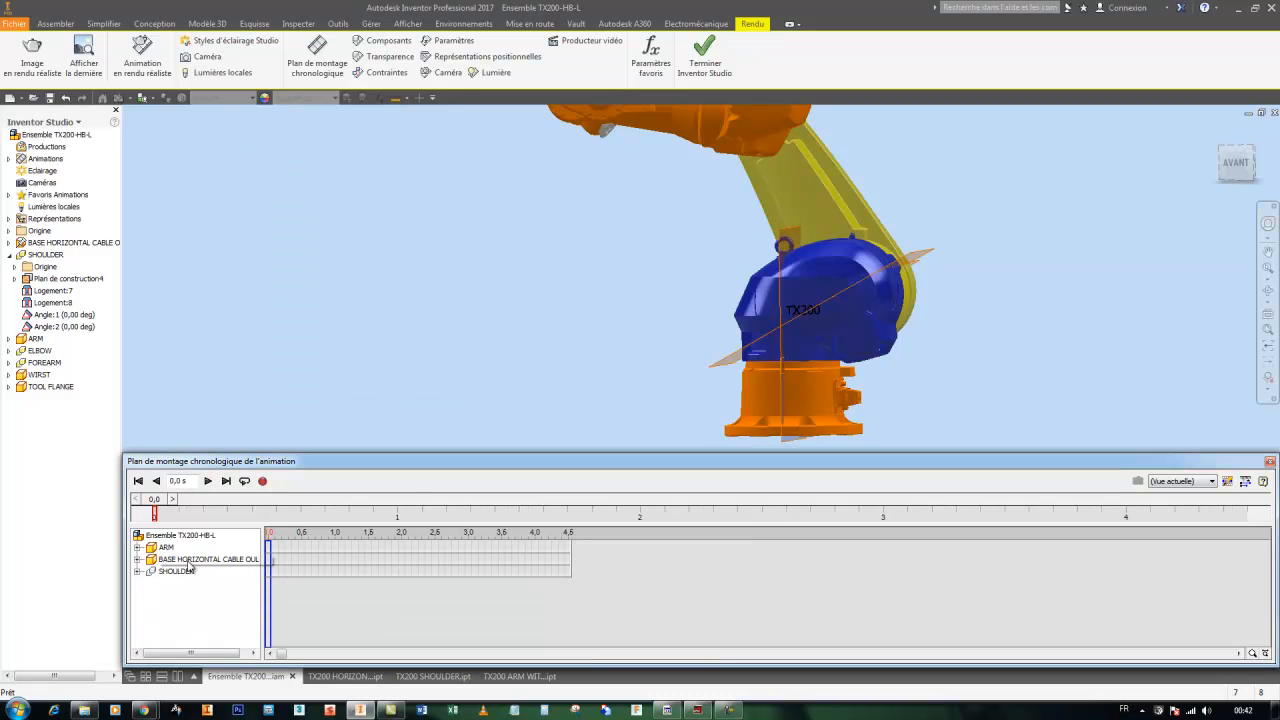
Step: Show the angle constraint actions of the arm, base and shoulder on the timeline and play the shortened animation from the start
{"action": "left_click", "coordinate": [137, 547]}
{"action": "left_click", "coordinate": [138, 571]}
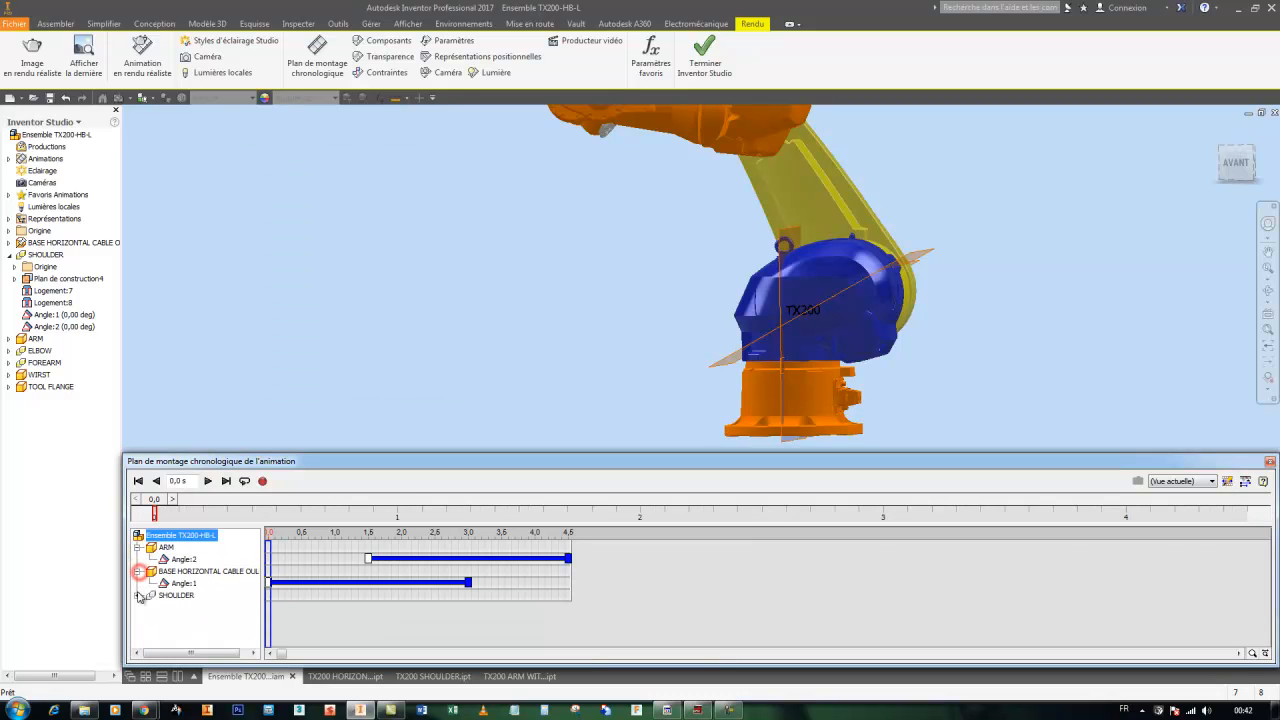
{"action": "left_click", "coordinate": [138, 595]}
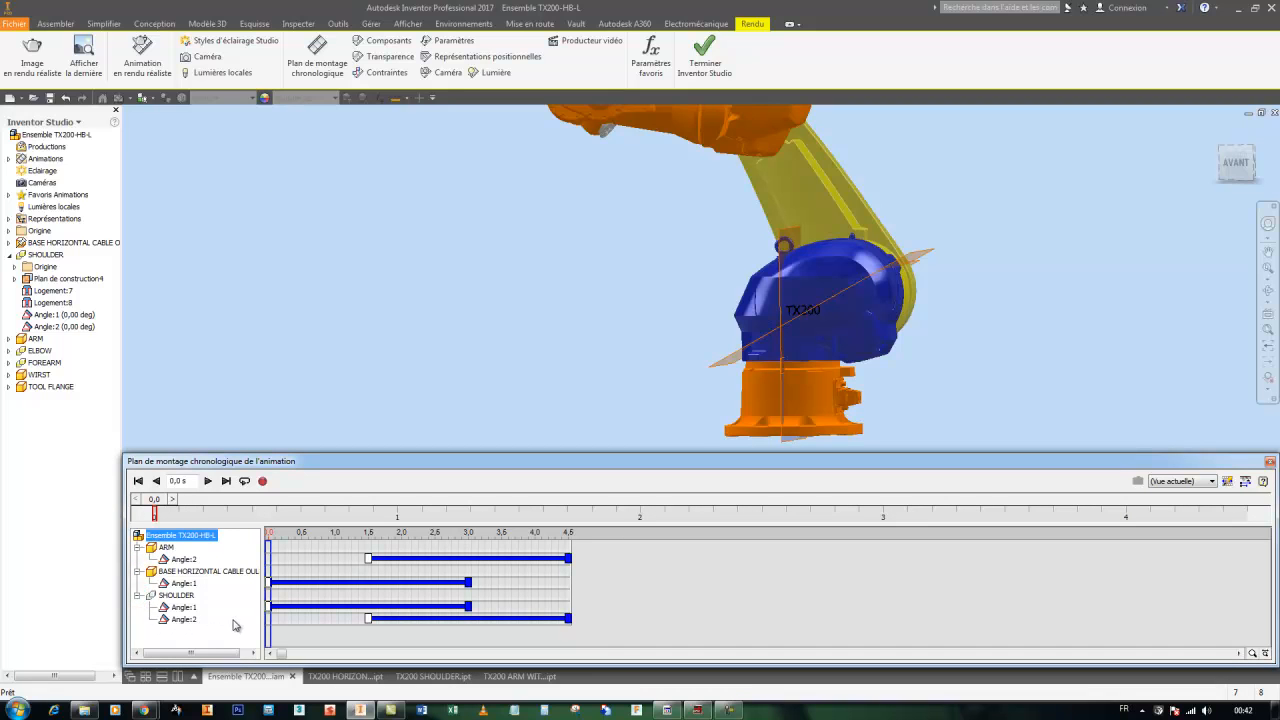
{"action": "left_click", "coordinate": [140, 481]}
{"action": "left_click", "coordinate": [210, 481]}
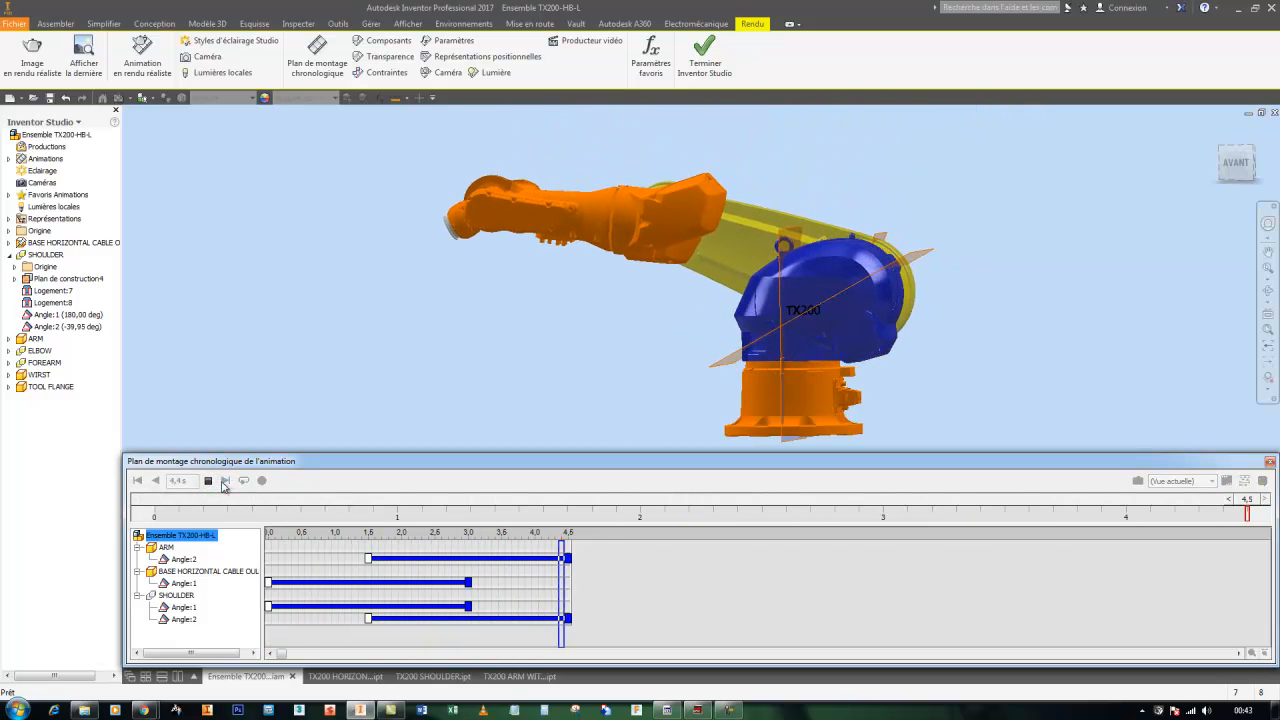
{"action": "left_click", "coordinate": [487, 357]}
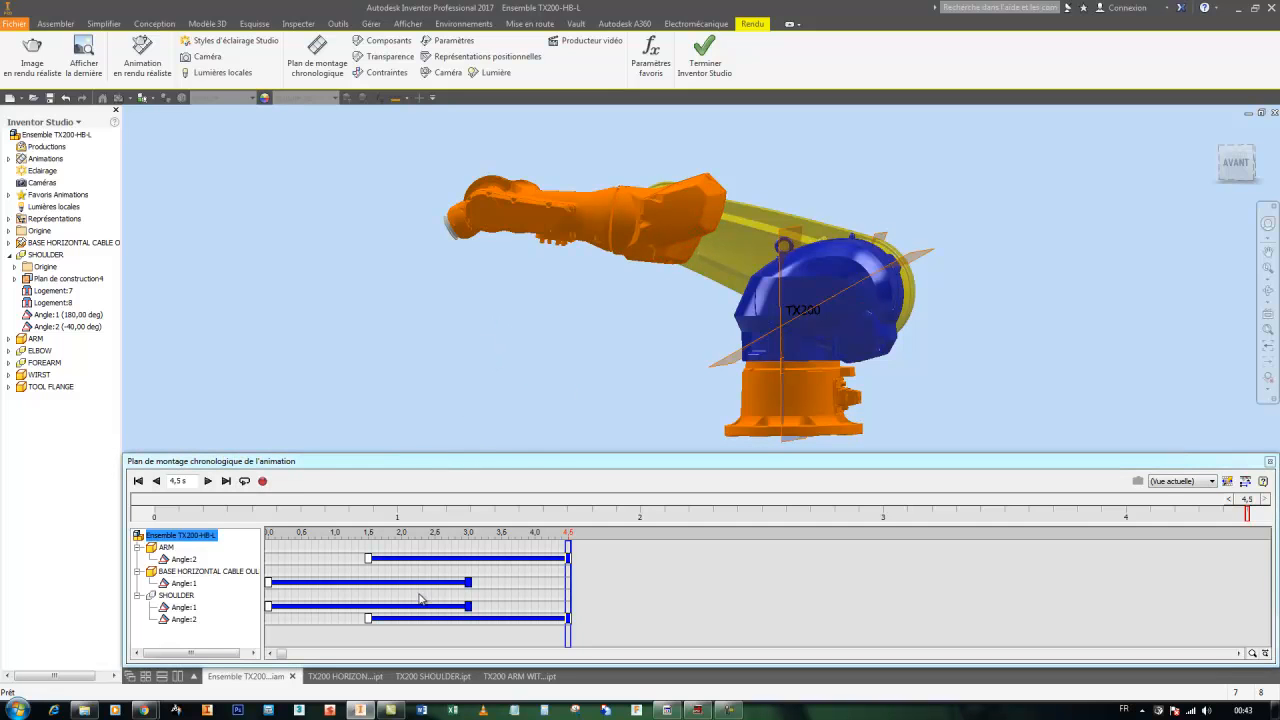